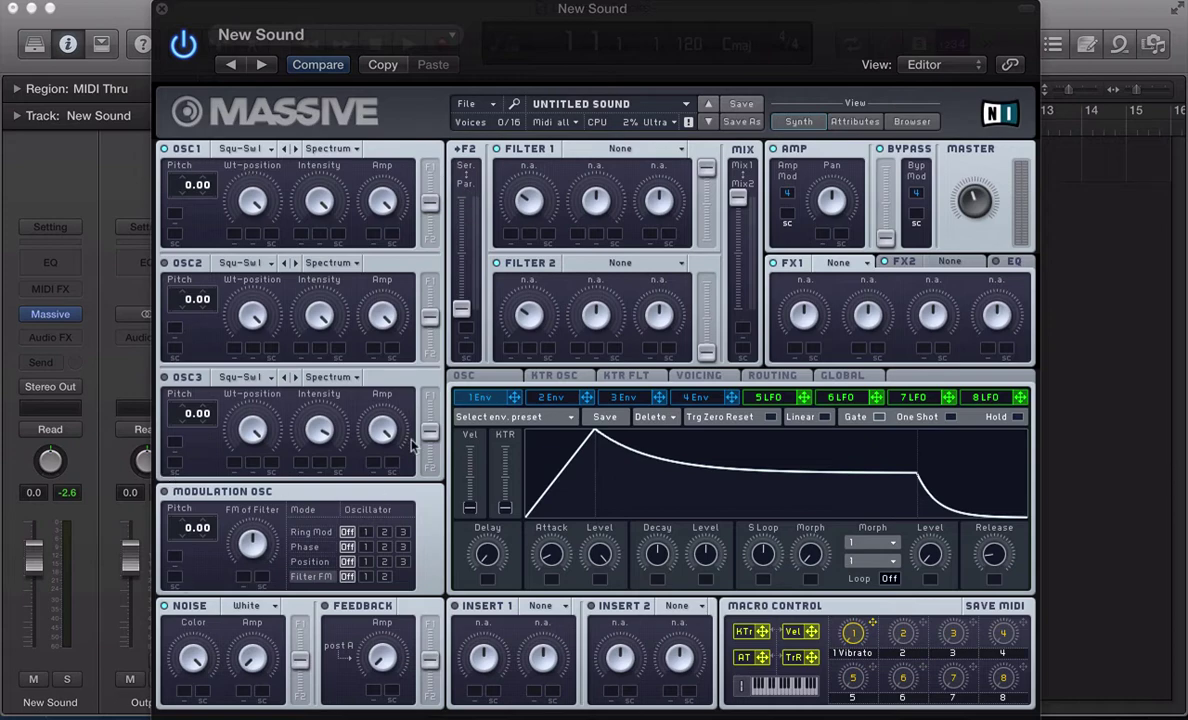
- Examine the wavetable and mode choices available for OSC1 and OSC3
{"action": "left_click", "coordinate": [229, 150]}
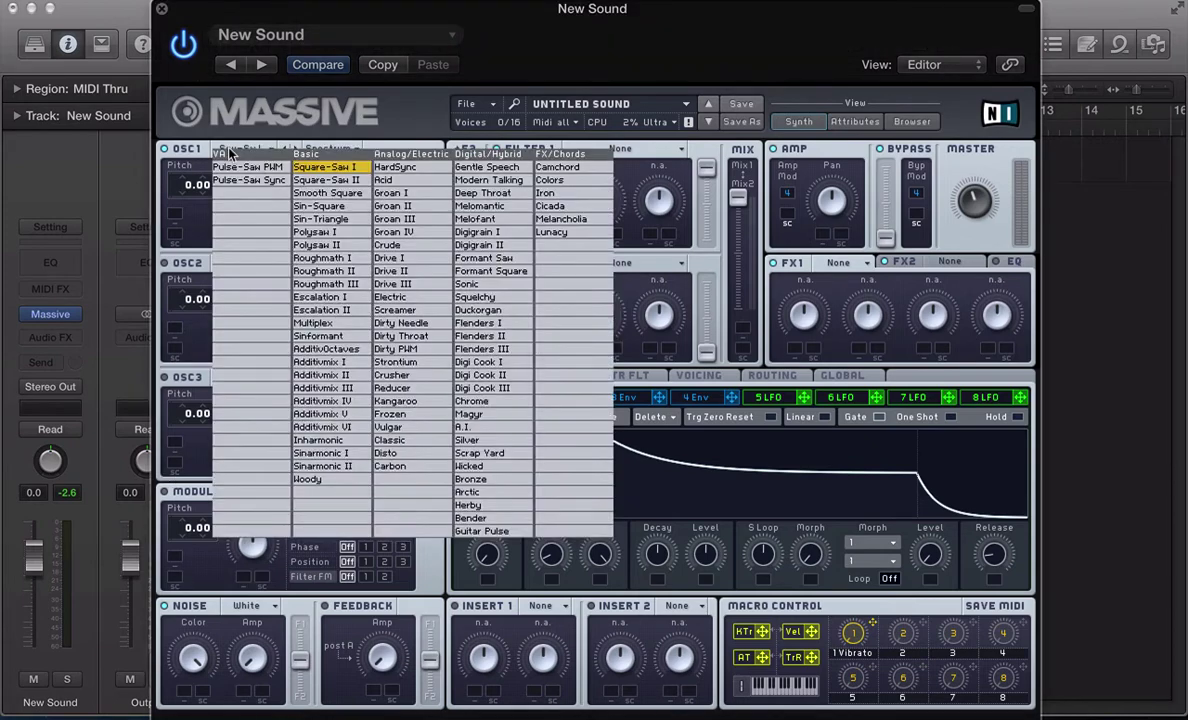
{"action": "left_click", "coordinate": [207, 205]}
{"action": "left_click", "coordinate": [327, 149]}
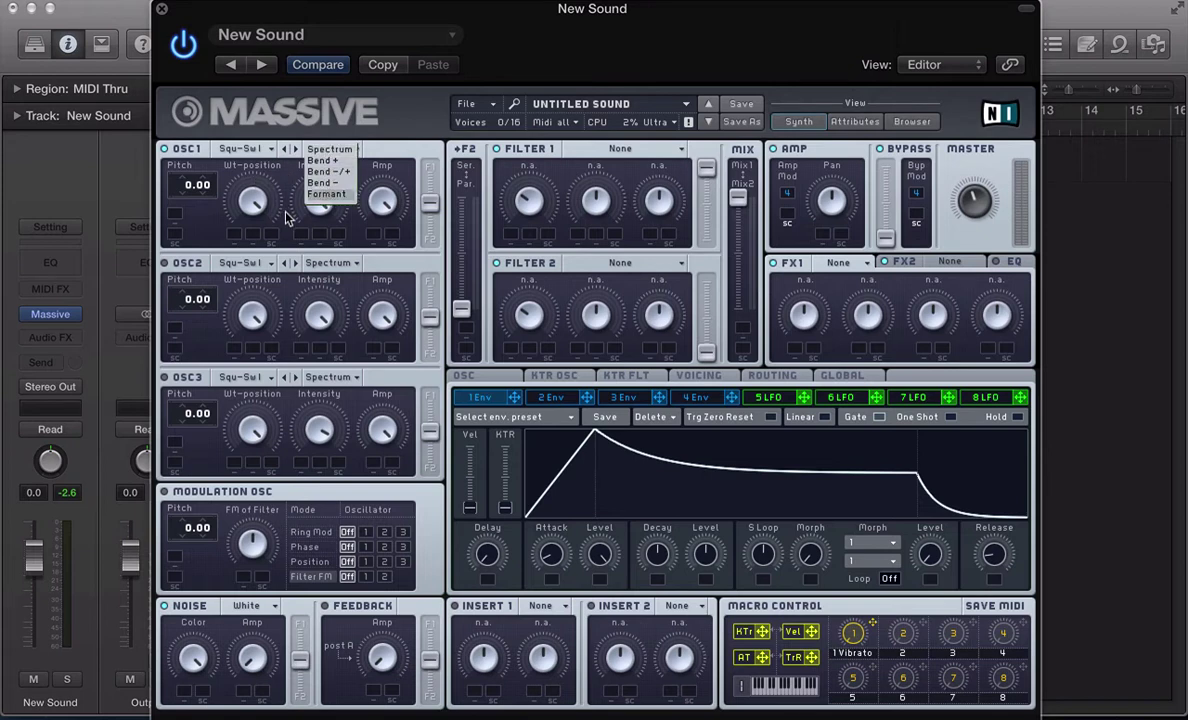
{"action": "left_click", "coordinate": [303, 179]}
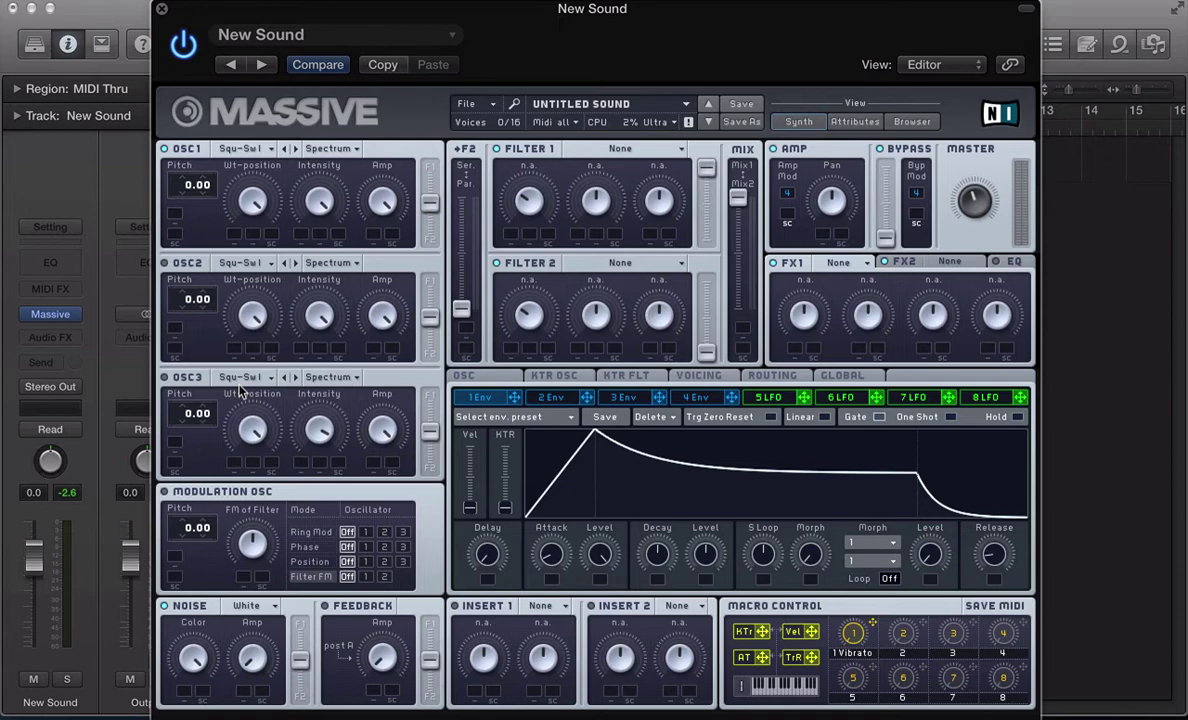
{"action": "left_click", "coordinate": [240, 380]}
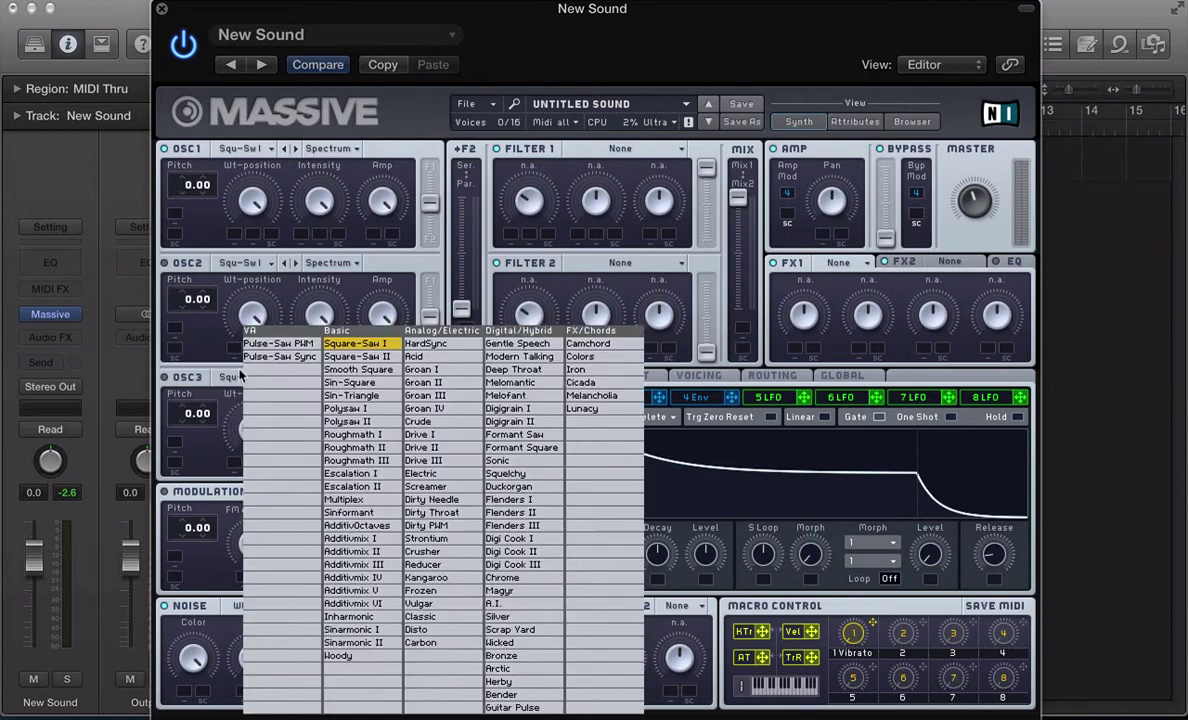
{"action": "left_click", "coordinate": [238, 378]}
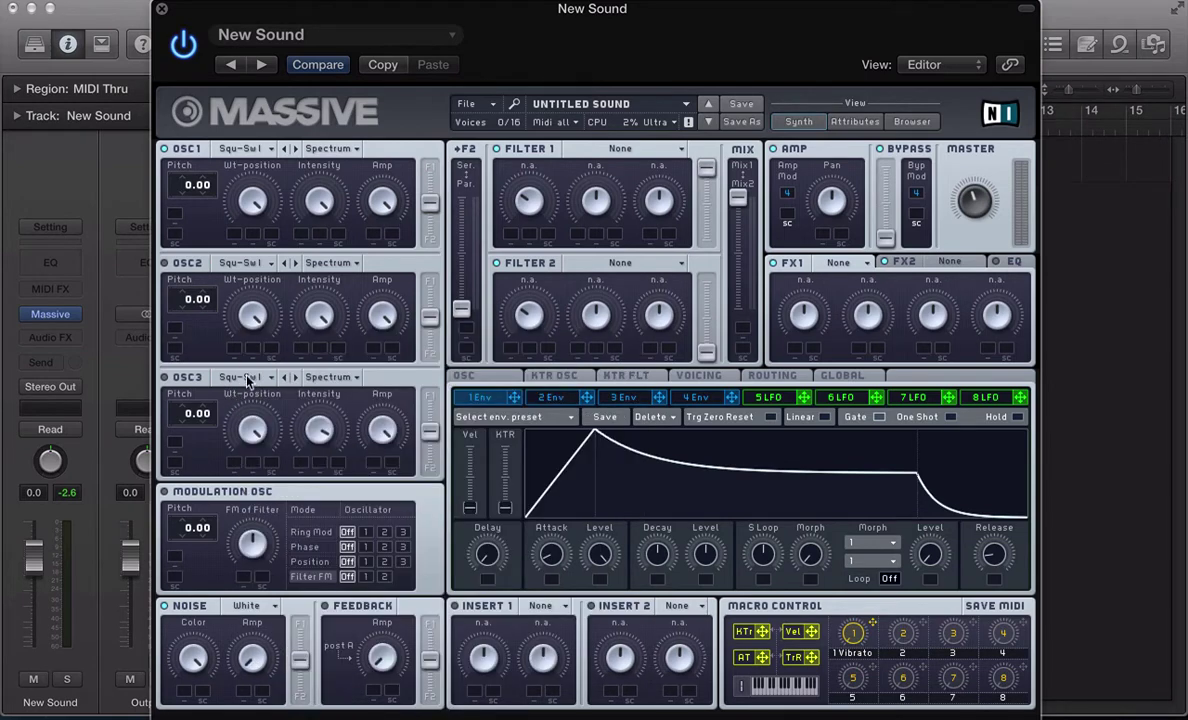
{"action": "left_click", "coordinate": [320, 377]}
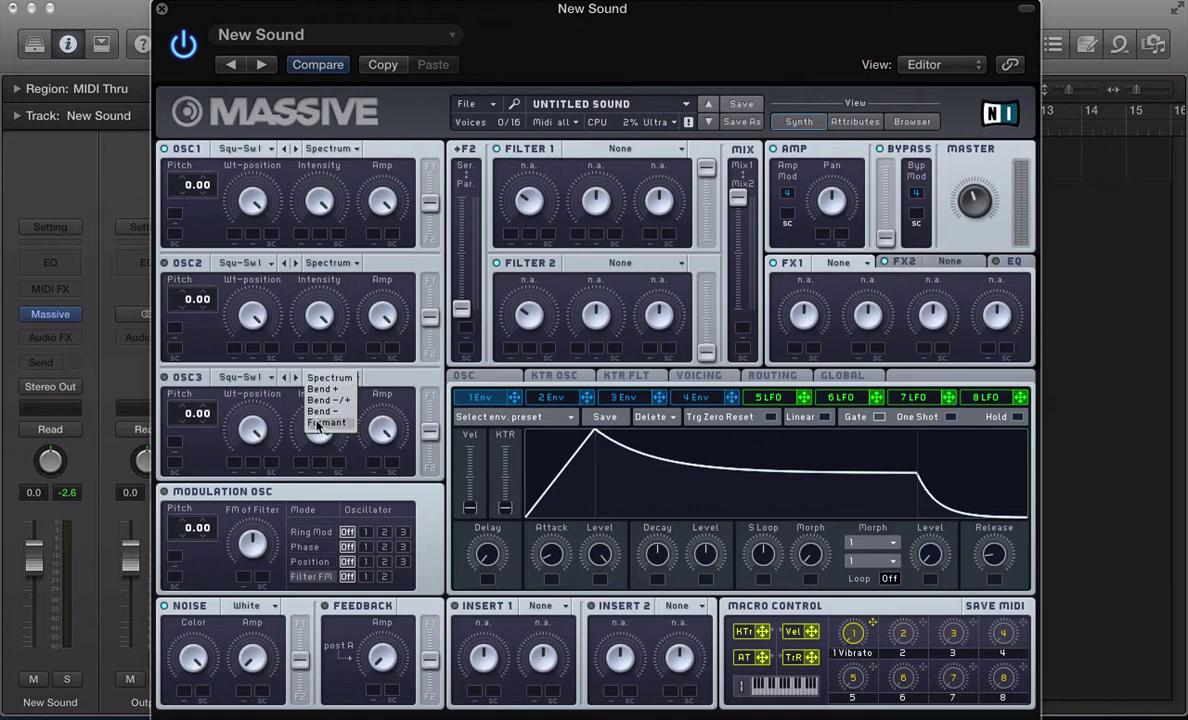
{"action": "left_click", "coordinate": [279, 387]}
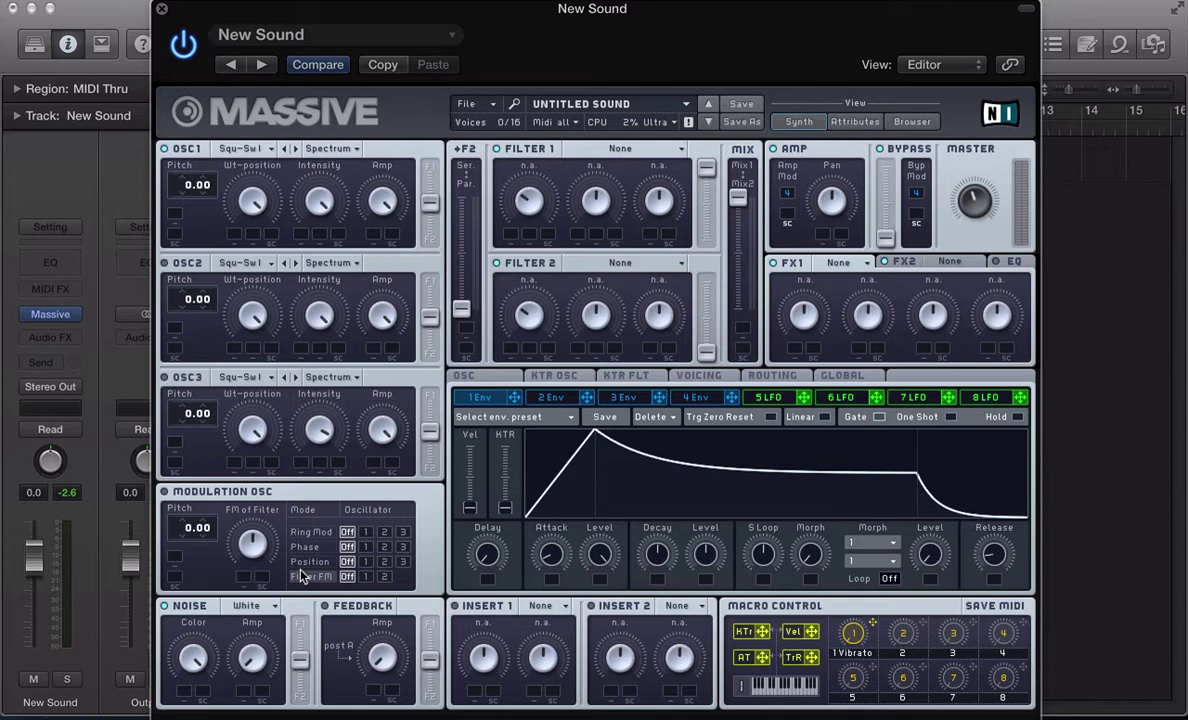
- Set the modulation oscillator to Ring Mod and assign the Flenders II wavetable to OSC1 and OSC2 and Smooth Square to OSC3
{"action": "left_click", "coordinate": [305, 532]}
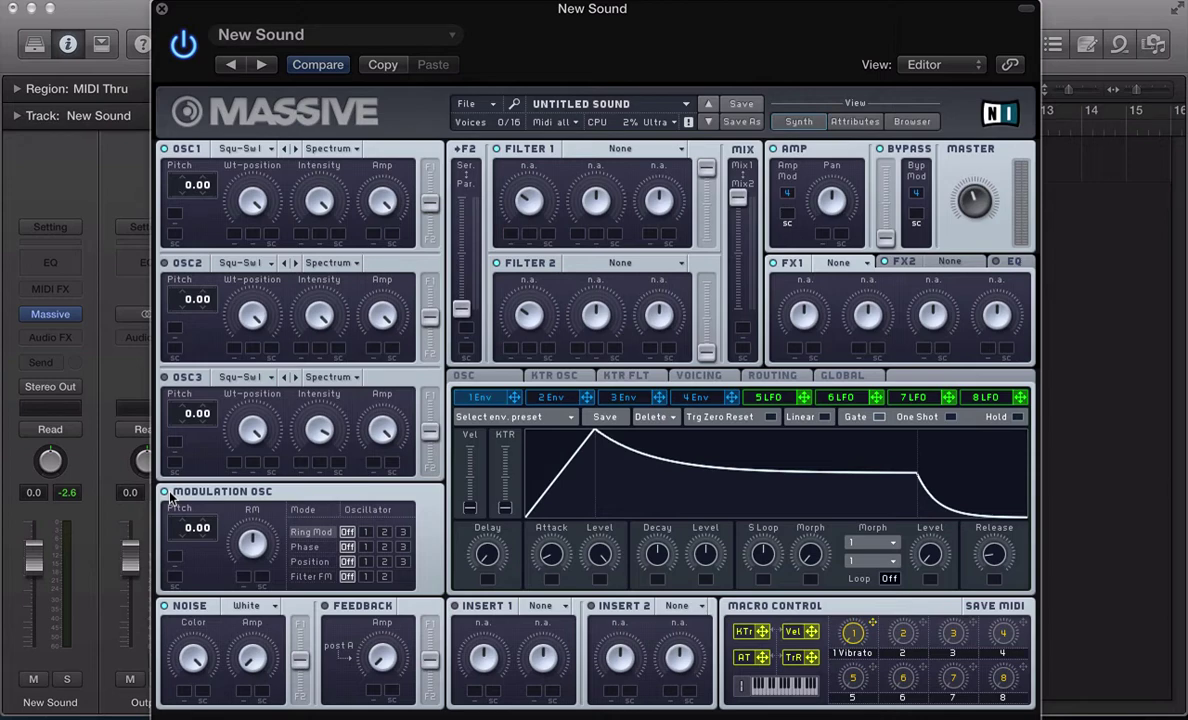
{"action": "left_click", "coordinate": [228, 150]}
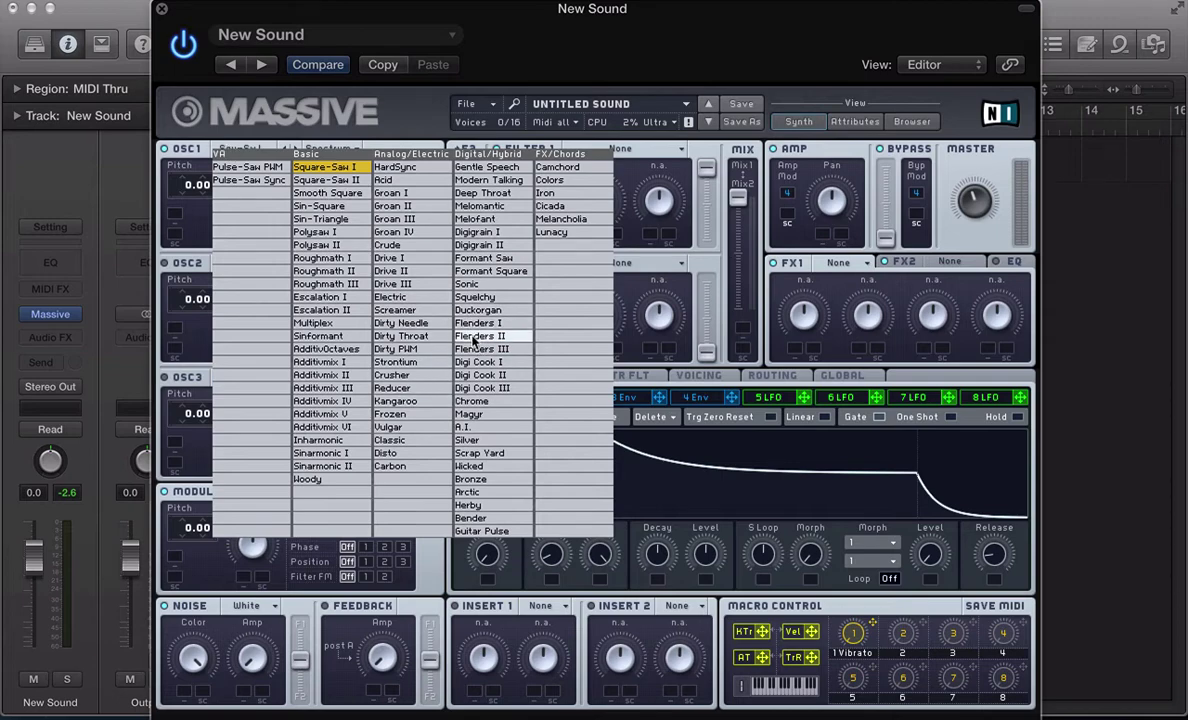
{"action": "left_click", "coordinate": [480, 336]}
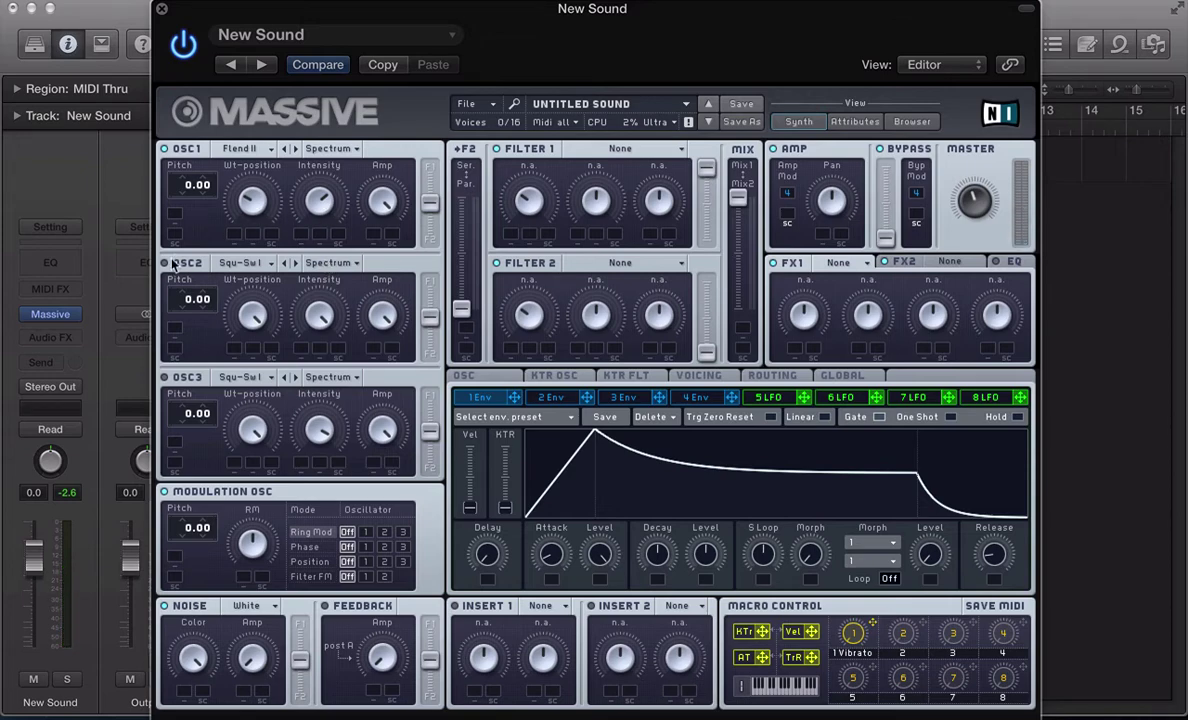
{"action": "left_click", "coordinate": [240, 262]}
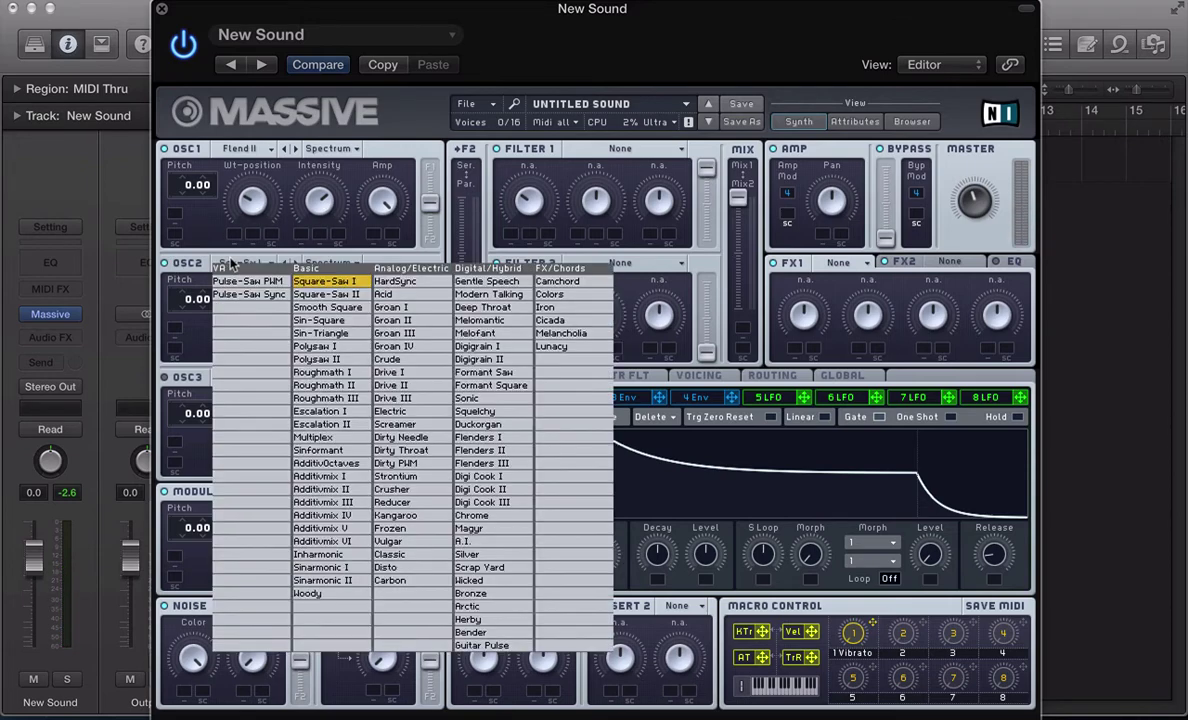
{"action": "left_click", "coordinate": [485, 450]}
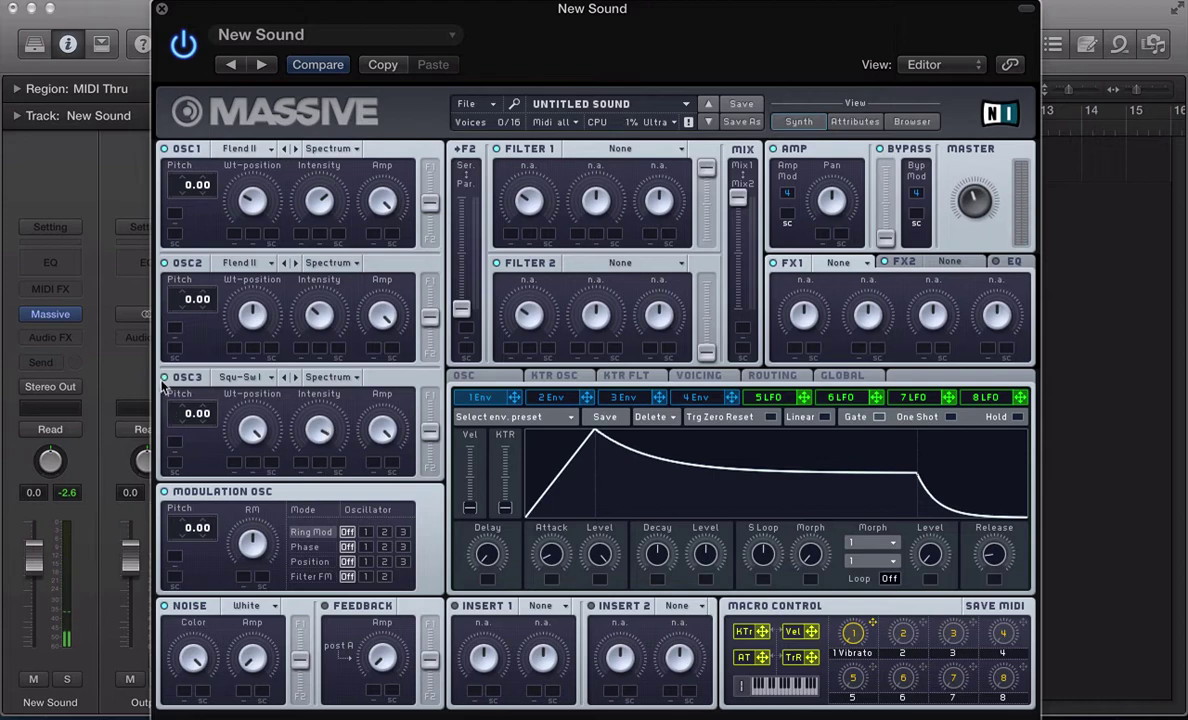
{"action": "left_click", "coordinate": [240, 377]}
{"action": "left_click", "coordinate": [345, 369]}
- Try routing the modulation oscillator's Filter FM to filter 2 and switch that routing off again
{"action": "left_click", "coordinate": [311, 561]}
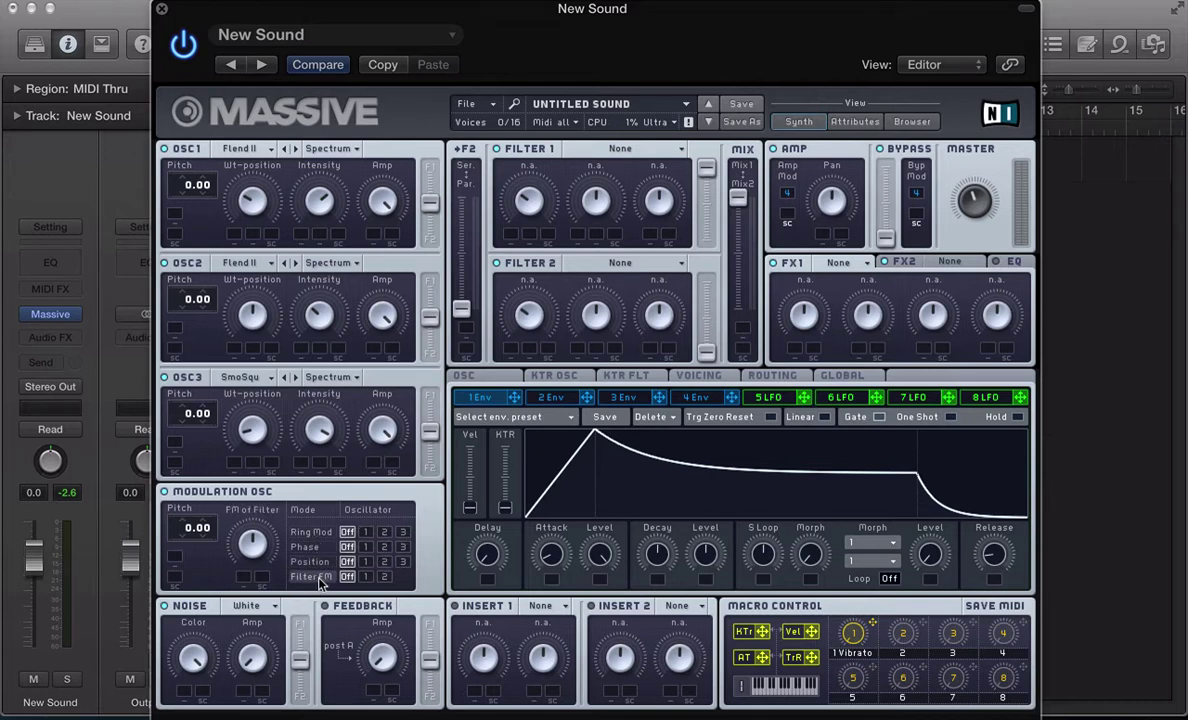
{"action": "left_click", "coordinate": [383, 577]}
{"action": "left_click", "coordinate": [347, 578]}
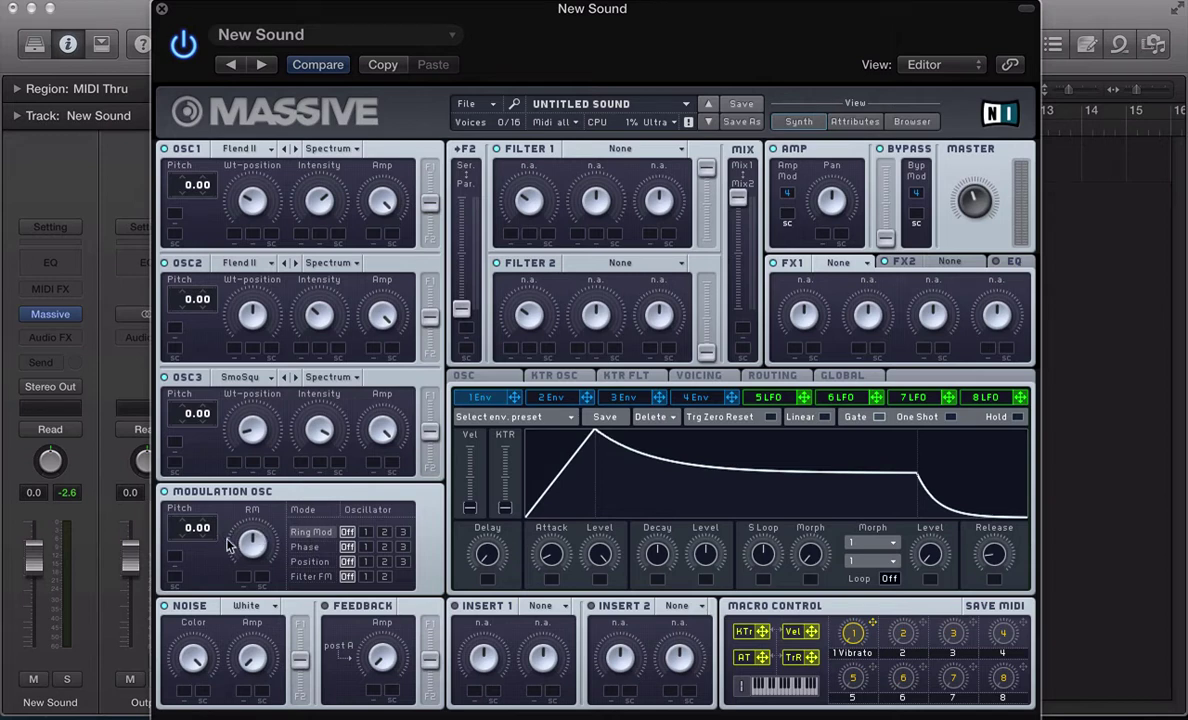
- Apply ring modulation to OSC1, OSC2 and OSC3 one after another and adjust the RM amount
{"action": "left_click", "coordinate": [365, 533]}
{"action": "left_click", "coordinate": [367, 534]}
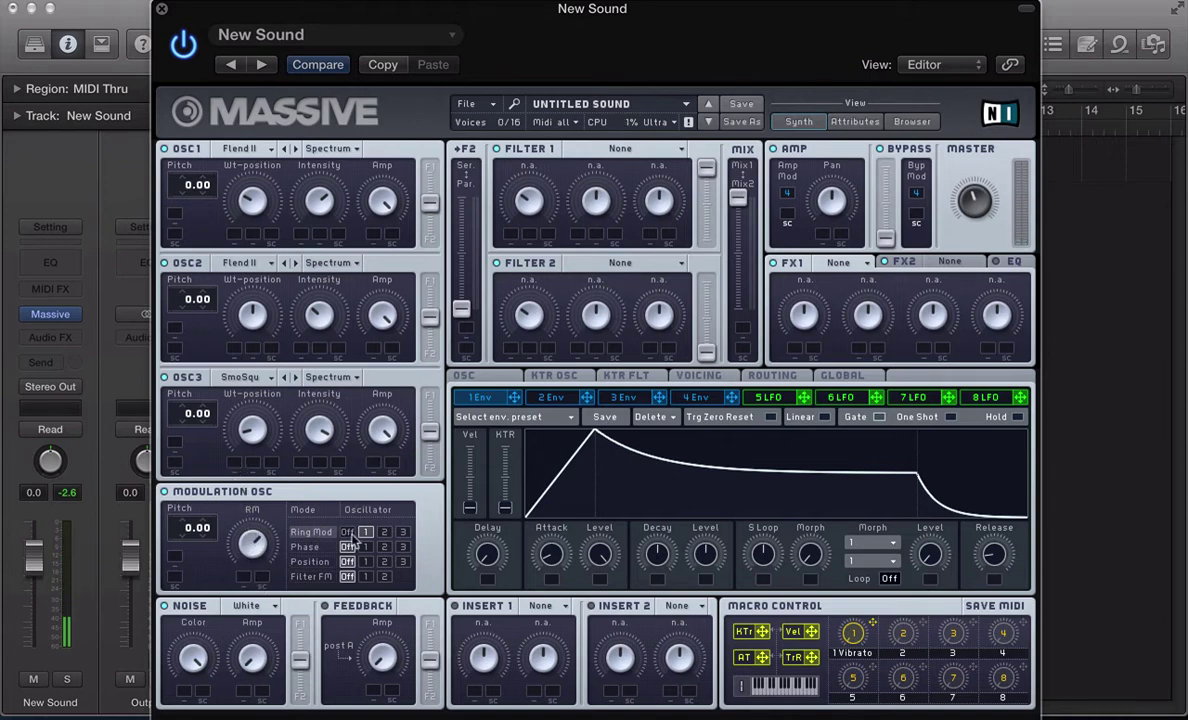
{"action": "left_click", "coordinate": [384, 533]}
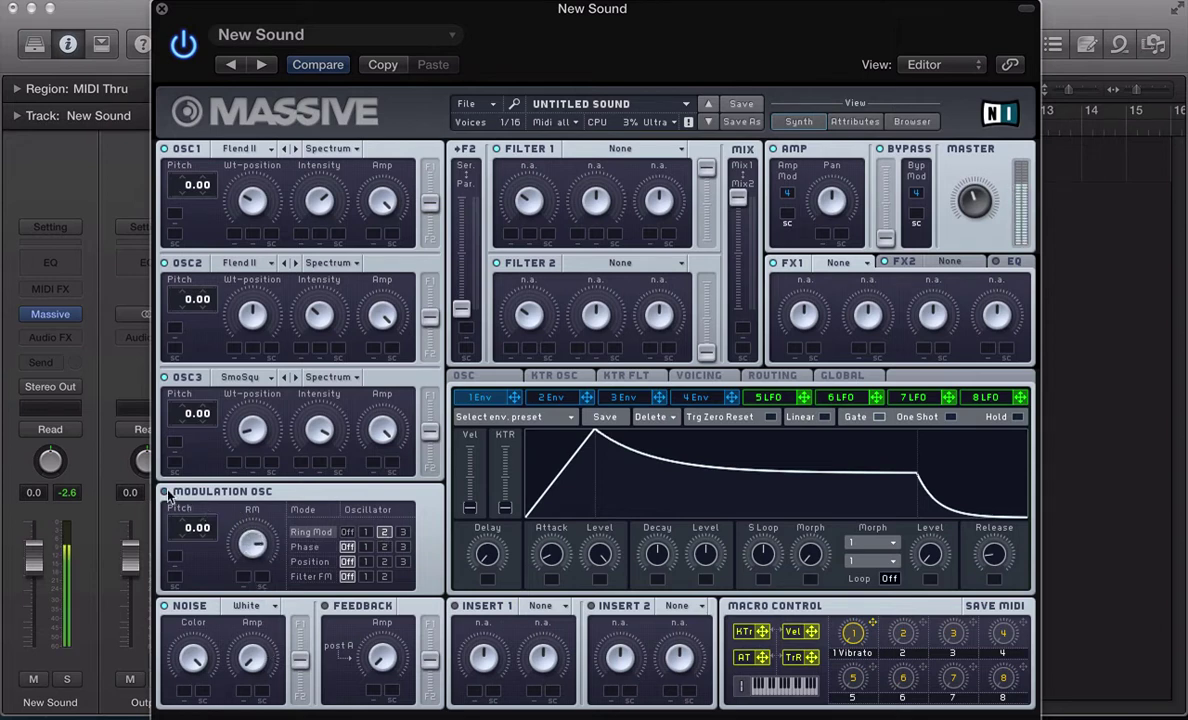
{"action": "left_click", "coordinate": [402, 532]}
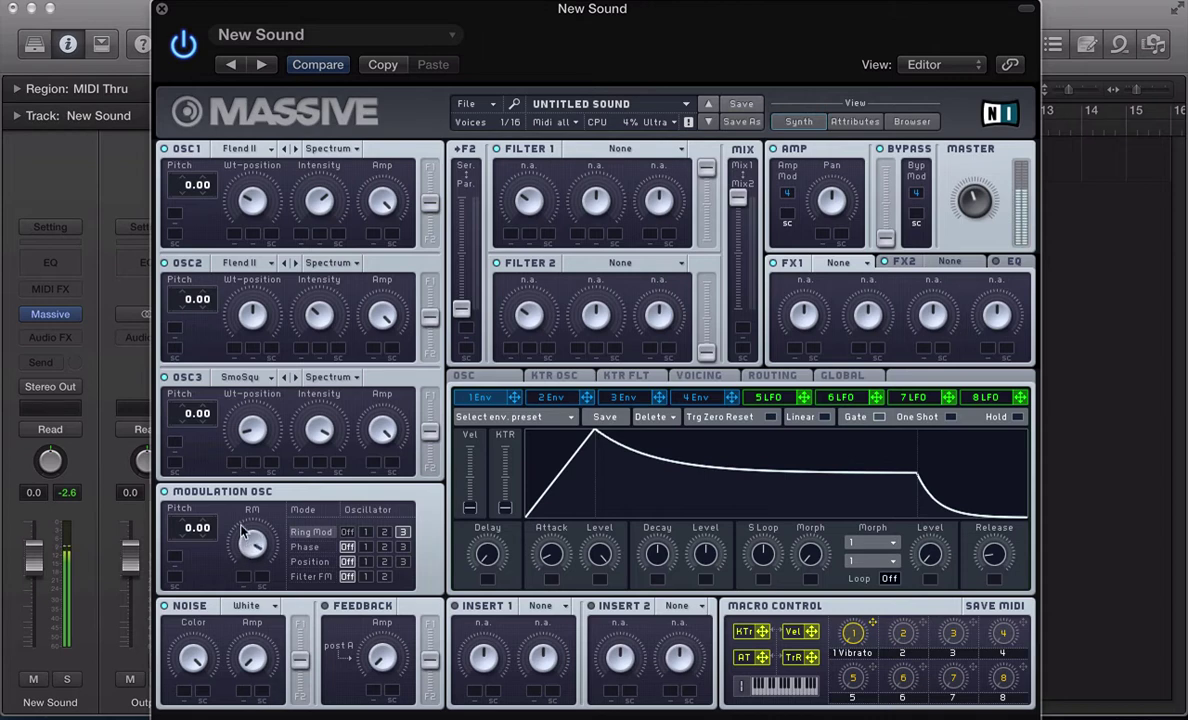
{"action": "left_click_drag", "start_coordinate": [251, 543], "coordinate": [250, 563]}
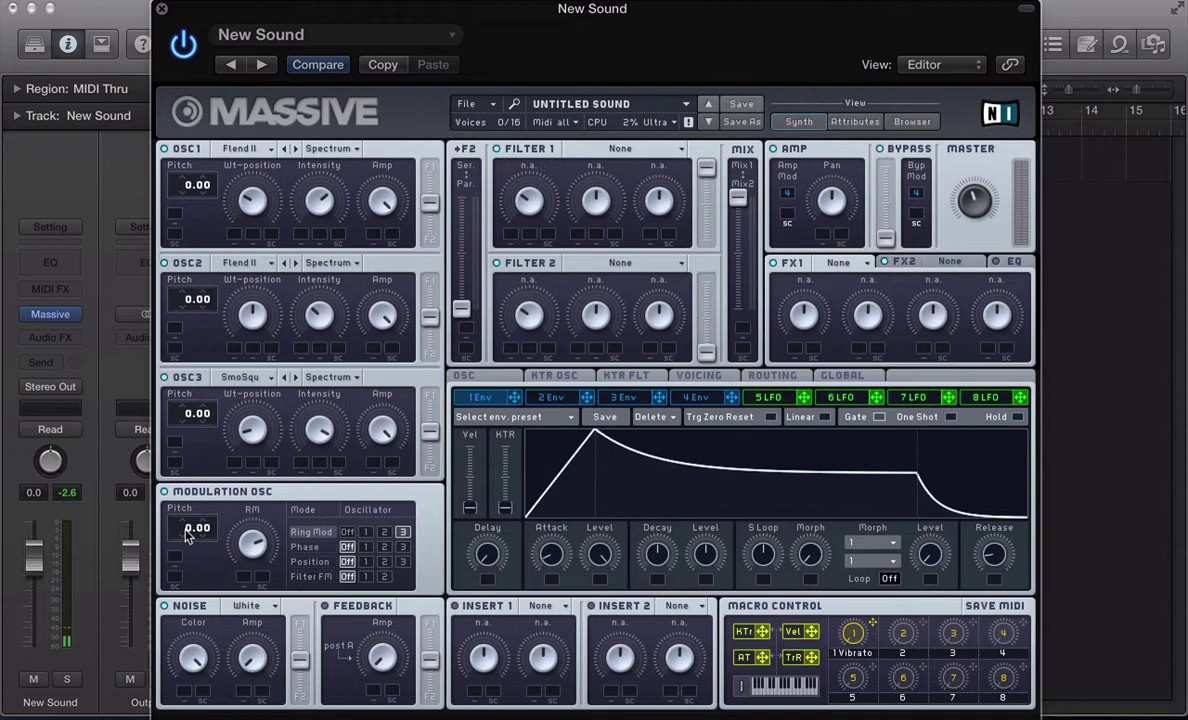
- Raise the modulation oscillator's pitch to 24.00 and fine-tune it slightly below that value
{"action": "left_click_drag", "start_coordinate": [193, 536], "coordinate": [196, 509]}
{"action": "left_click_drag", "start_coordinate": [182, 532], "coordinate": [189, 521]}
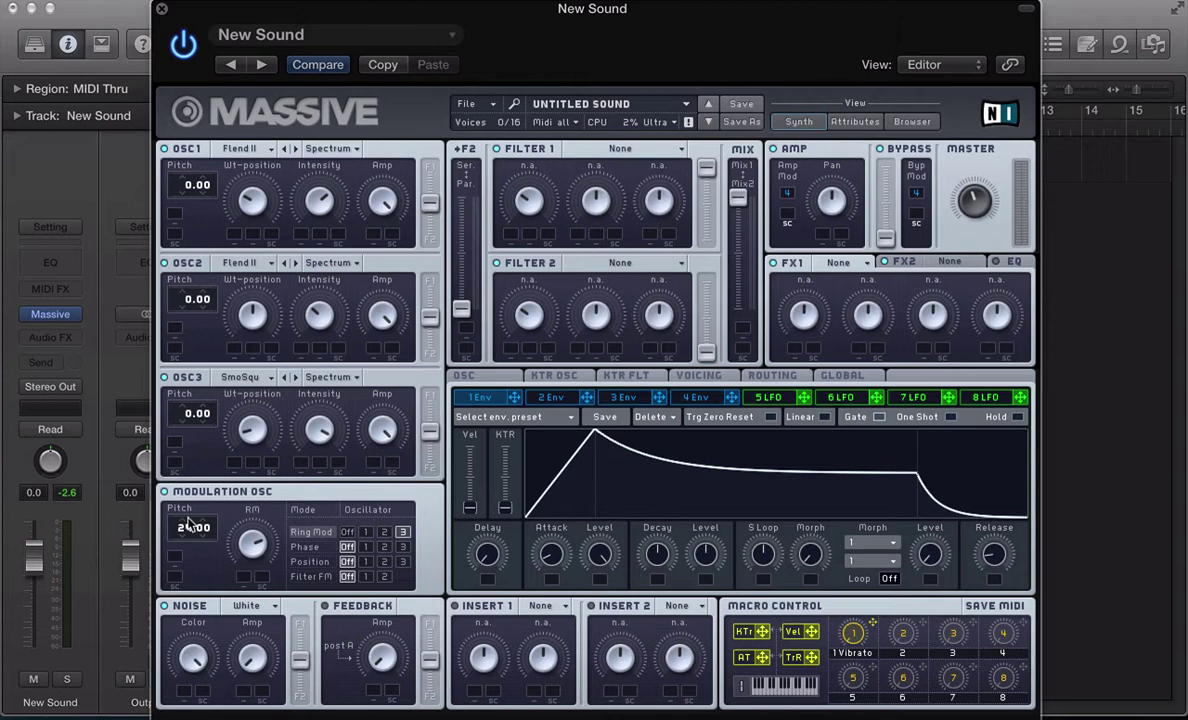
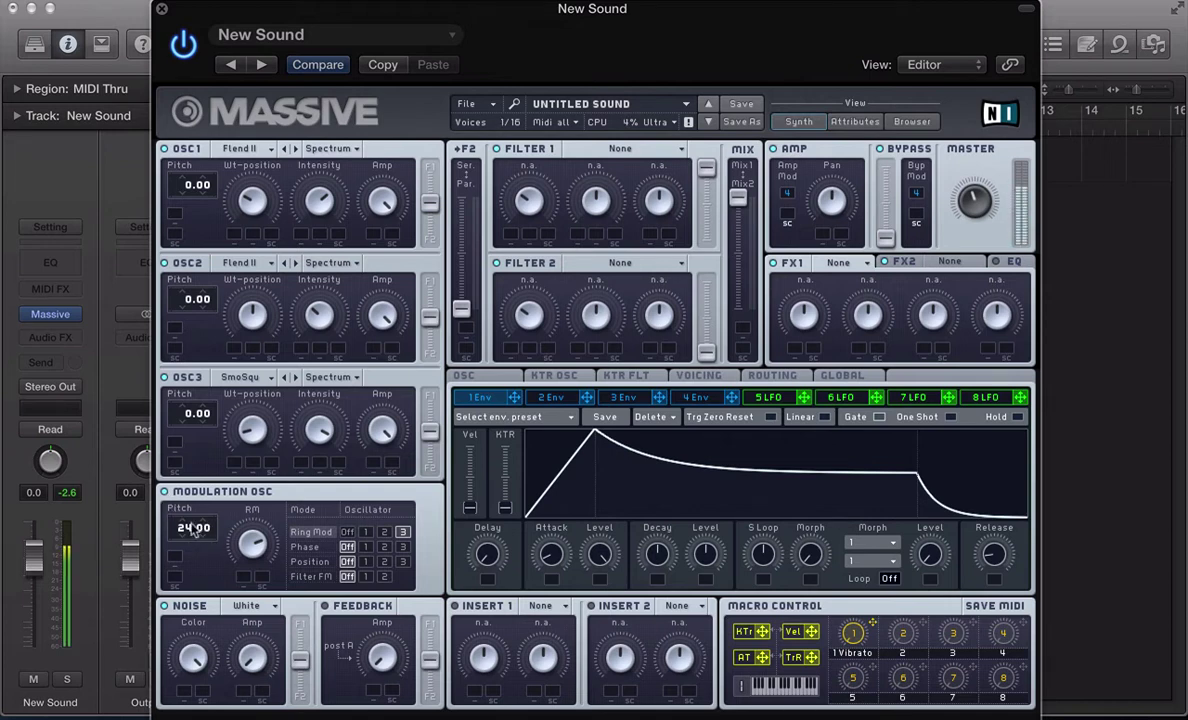
{"action": "left_click_drag", "start_coordinate": [205, 537], "coordinate": [208, 551]}
- Switch the ring modulation to OSC2 and lower the modulation oscillator's pitch to -24.00
{"action": "left_click", "coordinate": [384, 531]}
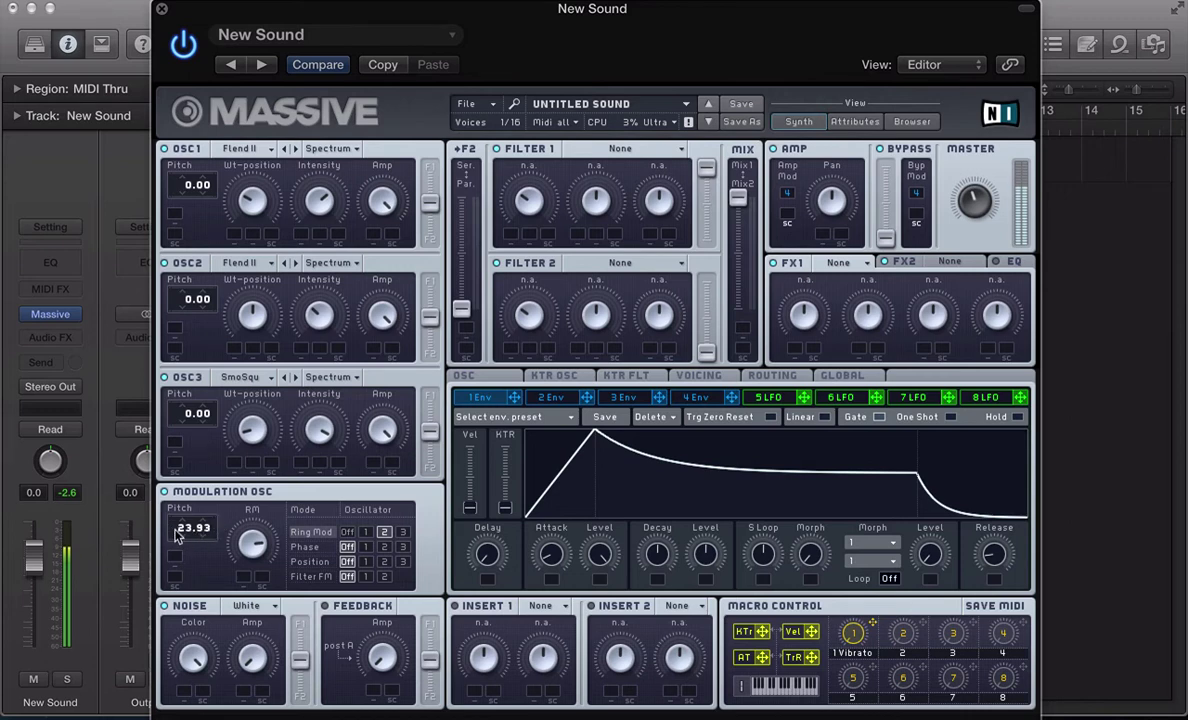
{"action": "left_click", "coordinate": [180, 533], "text": "super"}
{"action": "left_click_drag", "start_coordinate": [180, 533], "coordinate": [186, 541]}
{"action": "left_click_drag", "start_coordinate": [174, 537], "coordinate": [182, 557]}
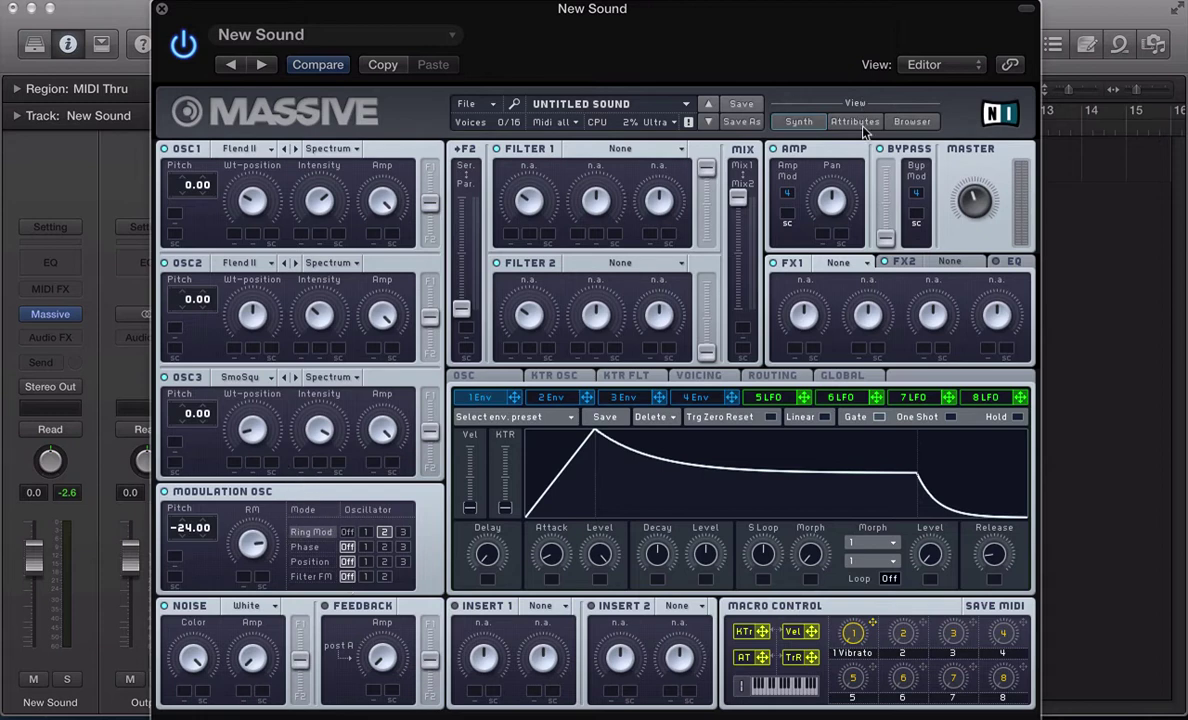
- Reset the sound browser's filters, filter it by Synth Lead, and audition the FX - 004 and Faltermeyer presets
{"action": "left_click", "coordinate": [912, 122]}
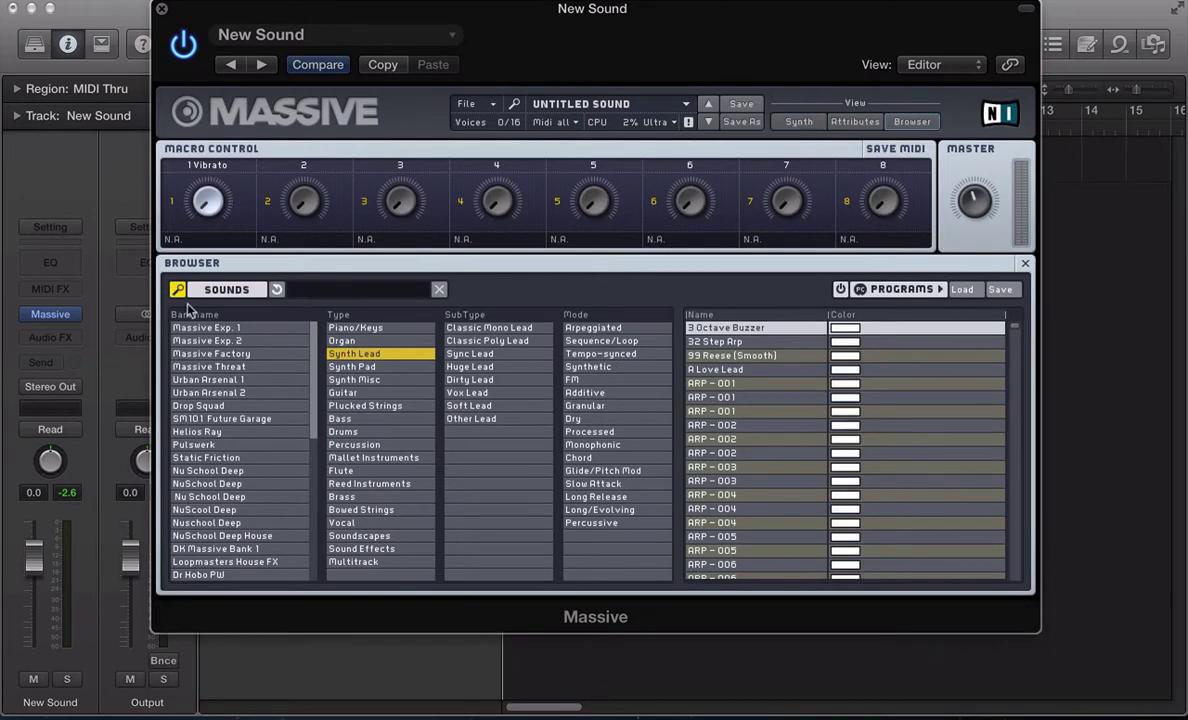
{"action": "left_click", "coordinate": [277, 291]}
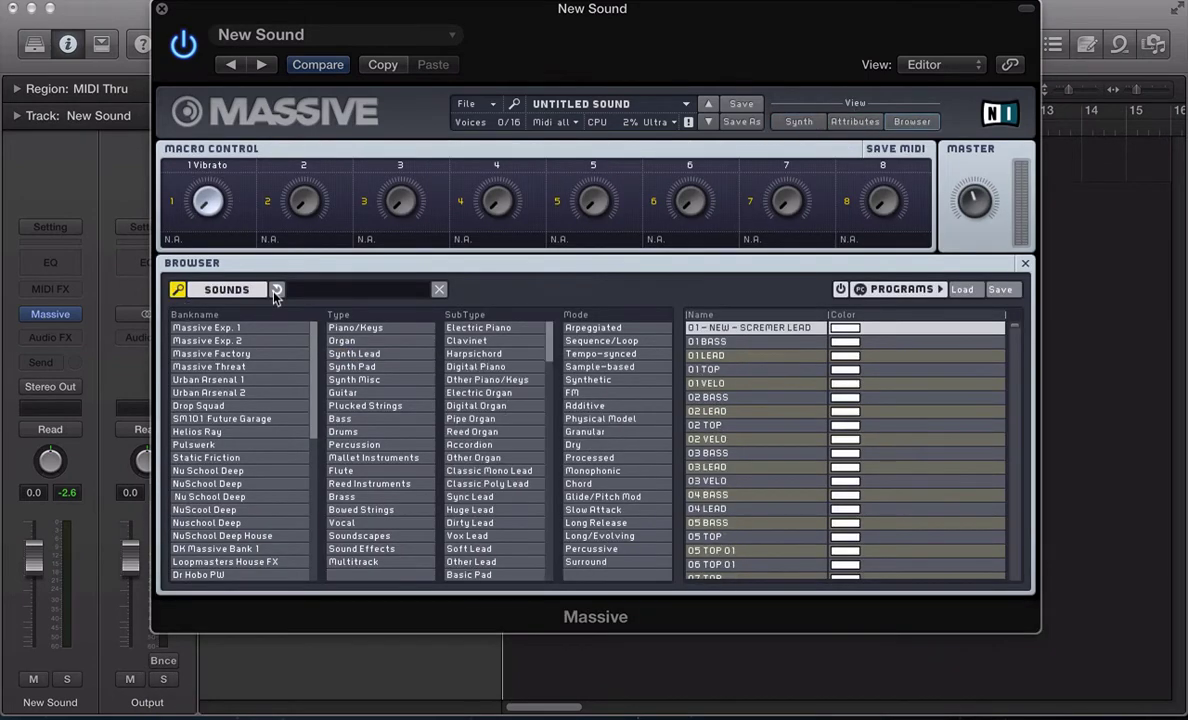
{"action": "left_click", "coordinate": [349, 366]}
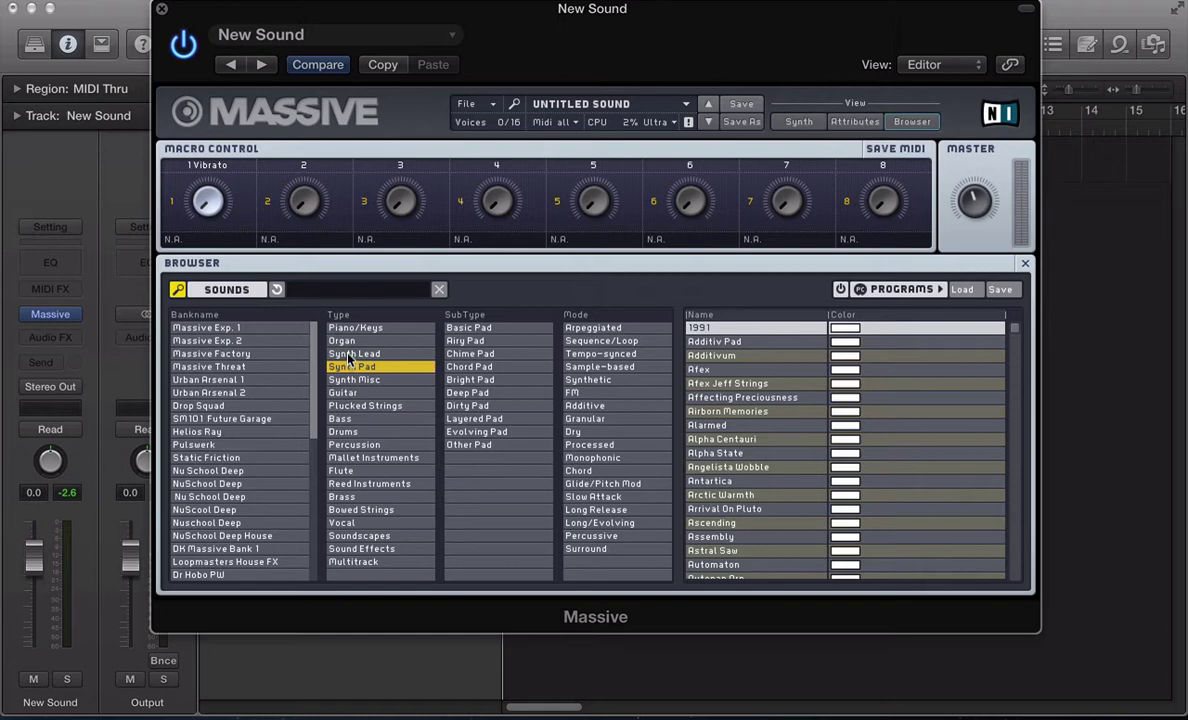
{"action": "left_click", "coordinate": [349, 354]}
{"action": "scroll", "coordinate": [757, 460], "scroll_direction": "down", "scroll_amount": 5}
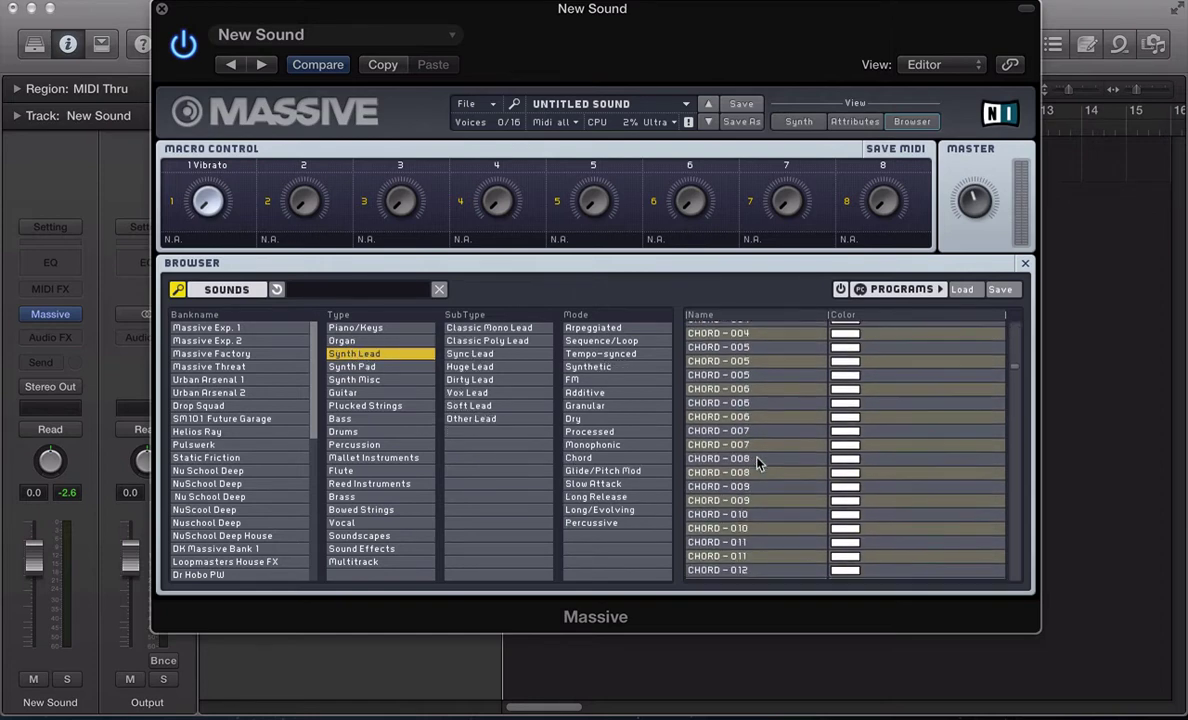
{"action": "scroll", "coordinate": [700, 455], "scroll_direction": "down", "scroll_amount": 8}
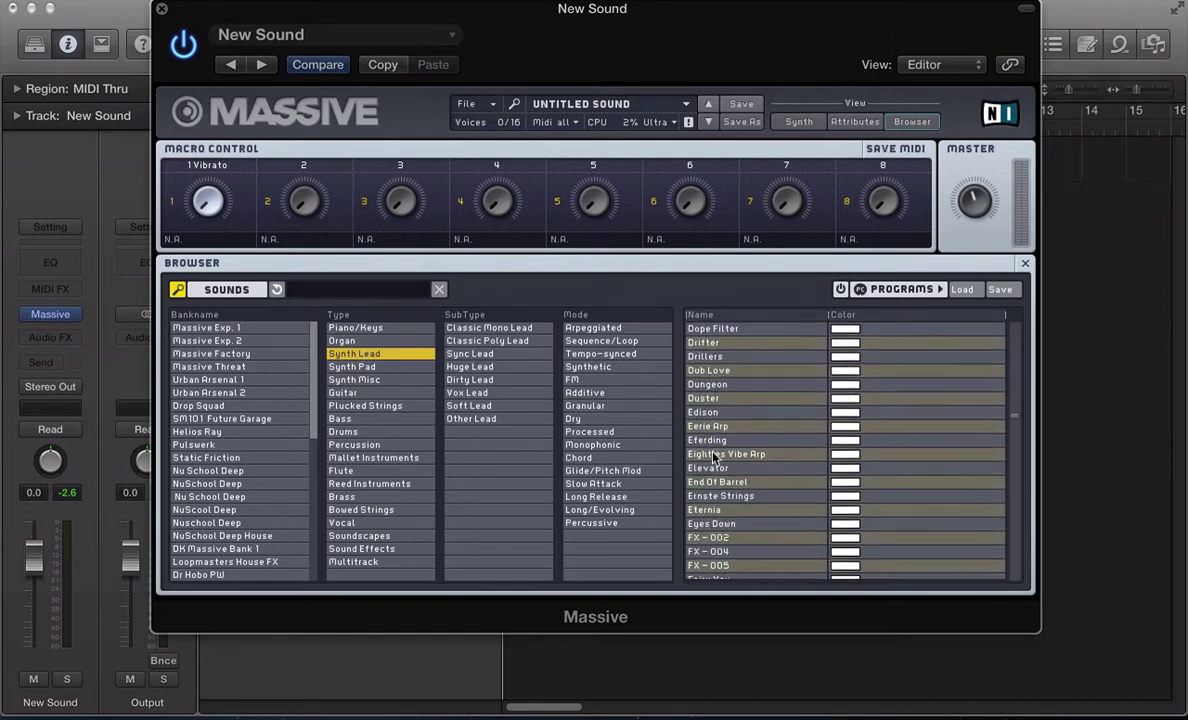
{"action": "scroll", "coordinate": [714, 458], "scroll_direction": "down", "scroll_amount": 3}
{"action": "left_click", "coordinate": [708, 447]}
{"action": "left_click", "coordinate": [707, 489]}
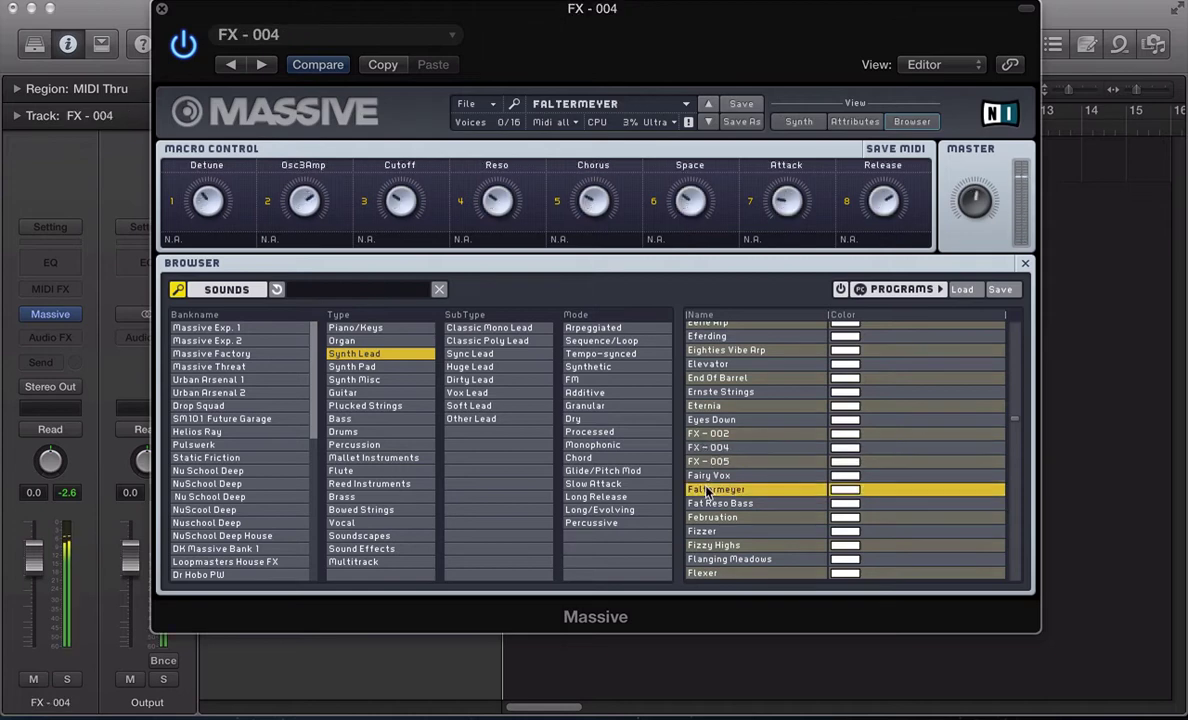
- Audition the Hollow Coppice and Ironhide presets and load the Isotonous preset
{"action": "scroll", "coordinate": [710, 490], "scroll_direction": "down", "scroll_amount": 10}
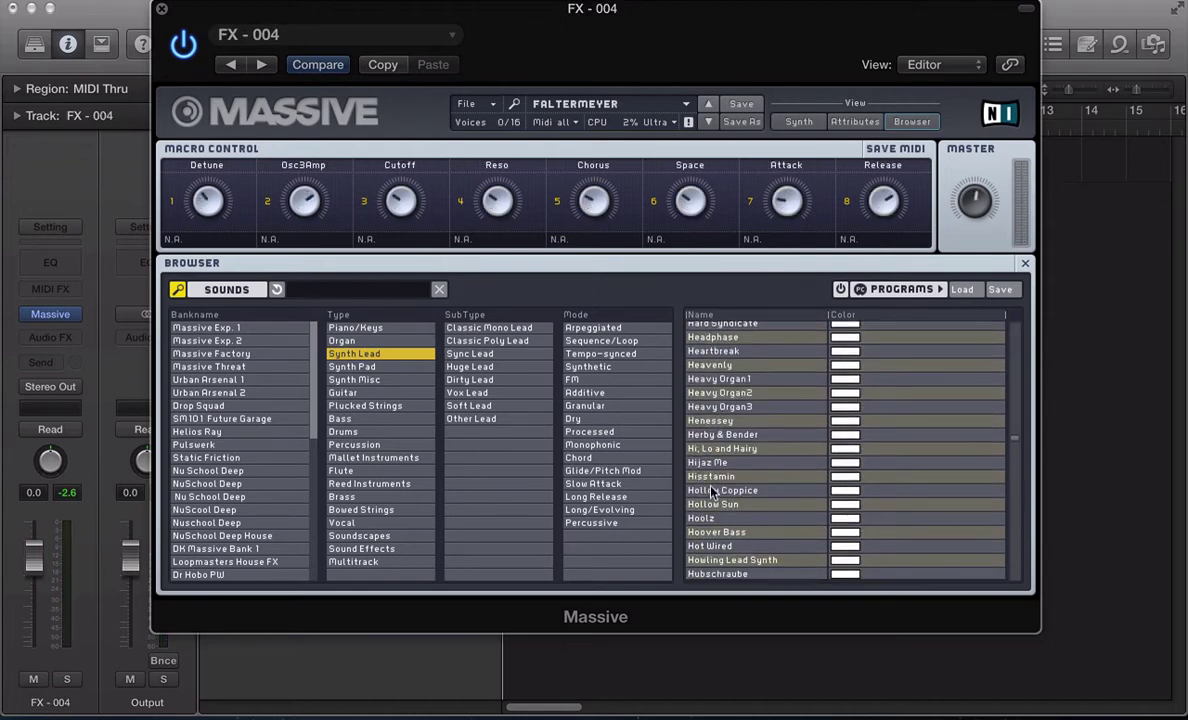
{"action": "left_click", "coordinate": [712, 491]}
{"action": "scroll", "coordinate": [722, 522], "scroll_direction": "down", "scroll_amount": 3}
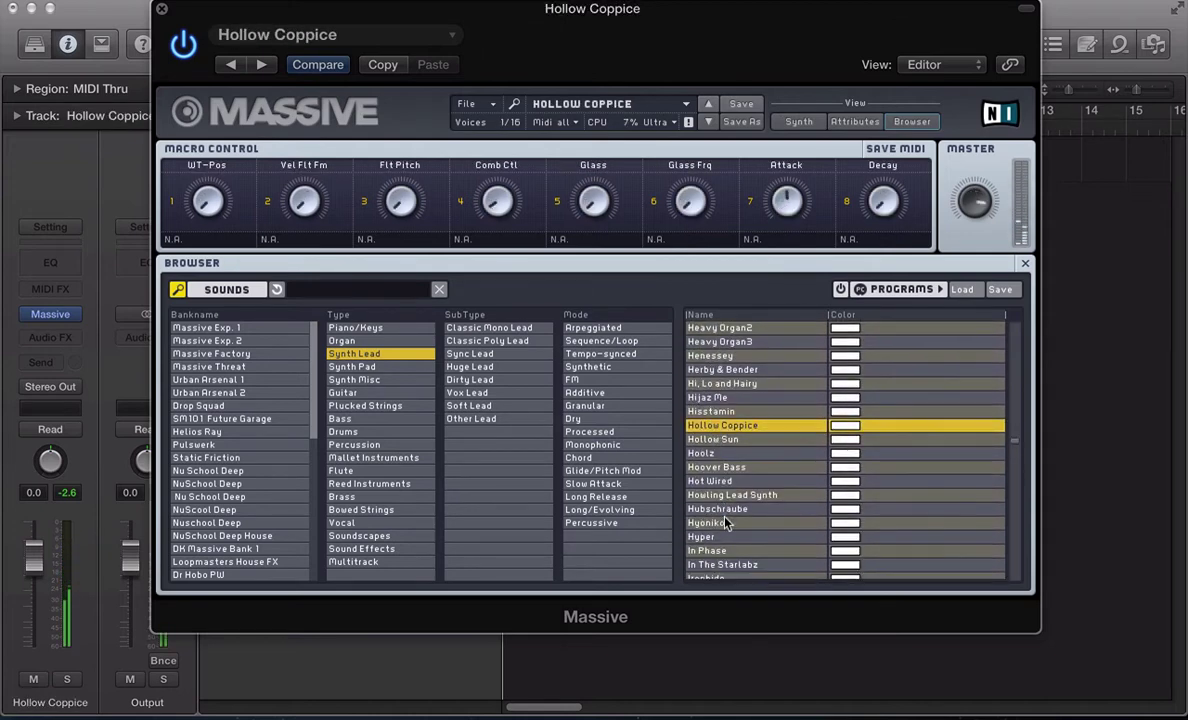
{"action": "scroll", "coordinate": [727, 522], "scroll_direction": "down", "scroll_amount": 5}
{"action": "left_click", "coordinate": [709, 477]}
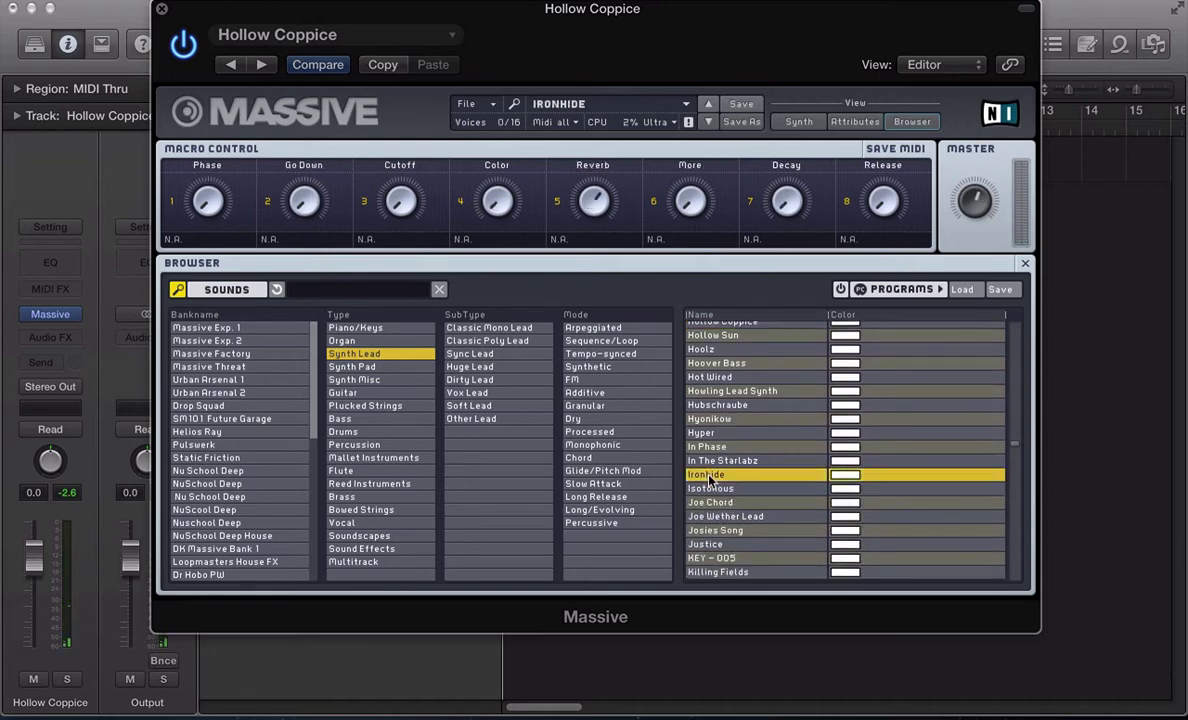
{"action": "left_click", "coordinate": [700, 490]}
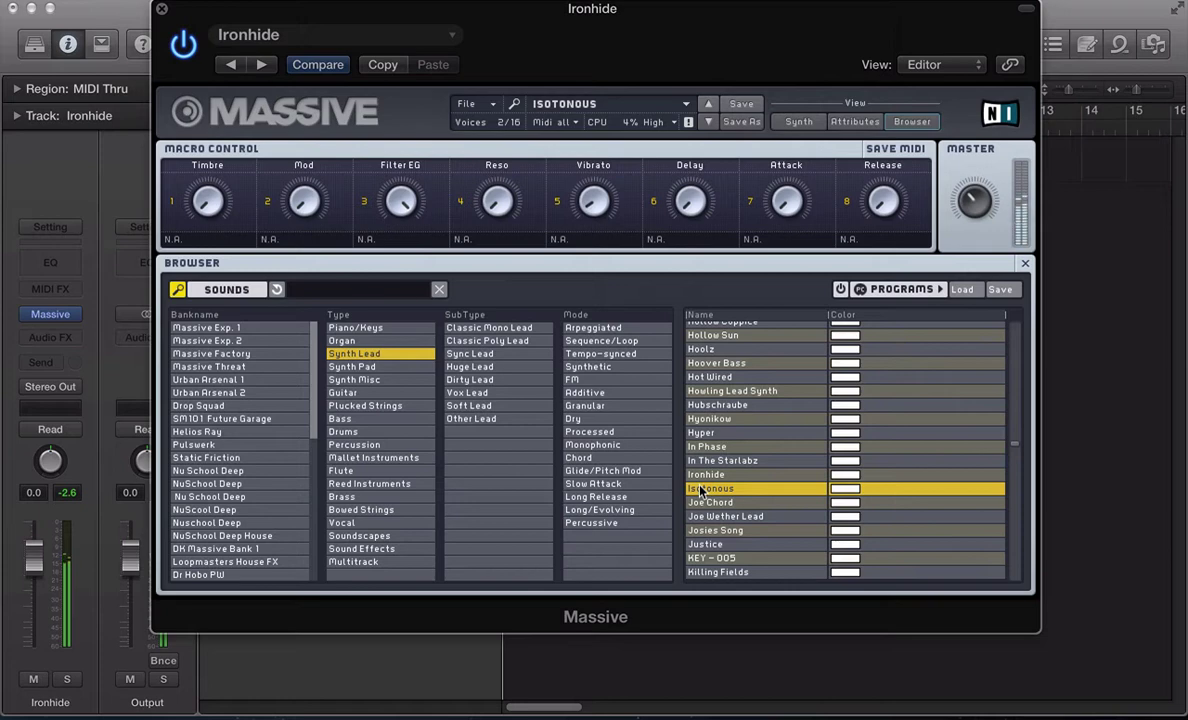
- In the loaded preset's synth view, turn off Filter FM and apply the modulation oscillator's ring modulation to OSC1
{"action": "left_click", "coordinate": [797, 122]}
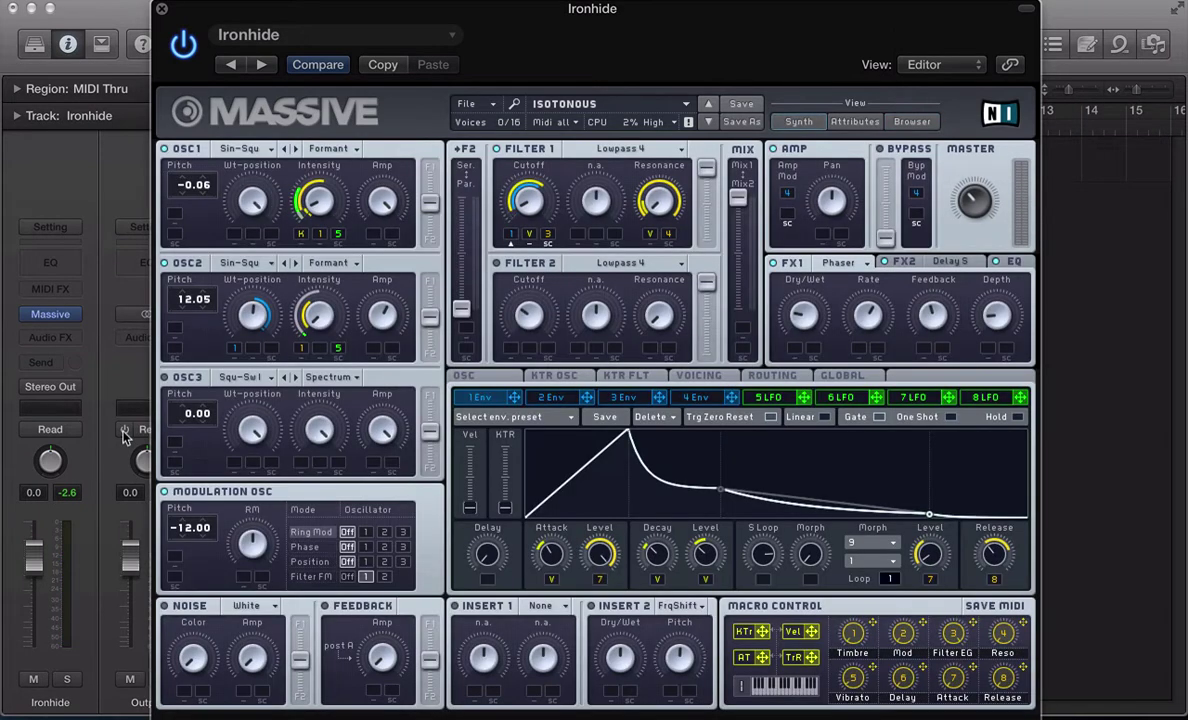
{"action": "left_click", "coordinate": [347, 578]}
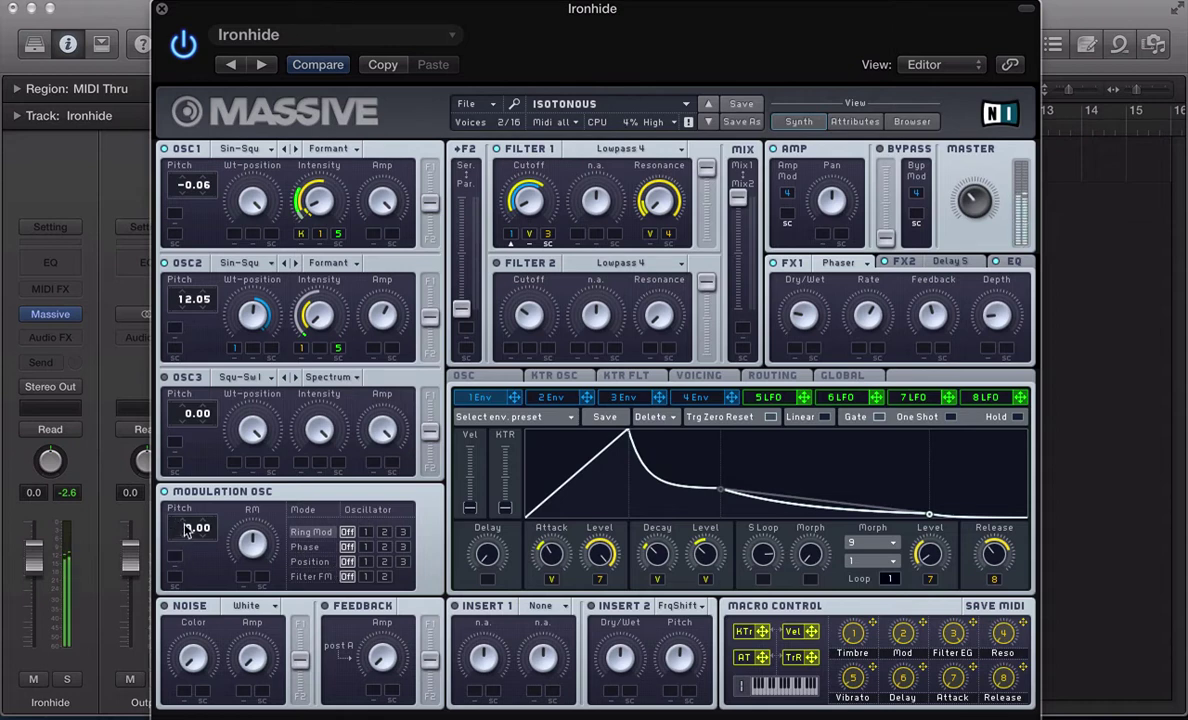
{"action": "left_click", "coordinate": [366, 533]}
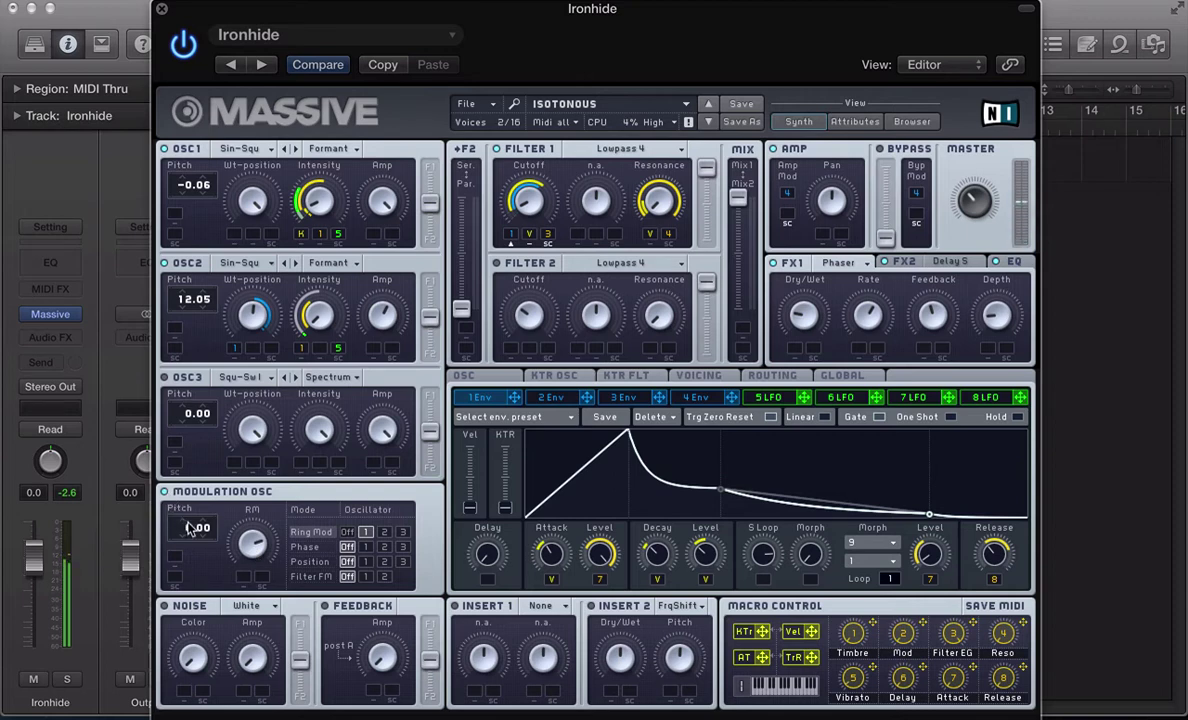
- Lower the modulation oscillator's pitch to -12.00 in the Isotonous preset
{"action": "left_click_drag", "start_coordinate": [190, 535], "coordinate": [190, 555]}
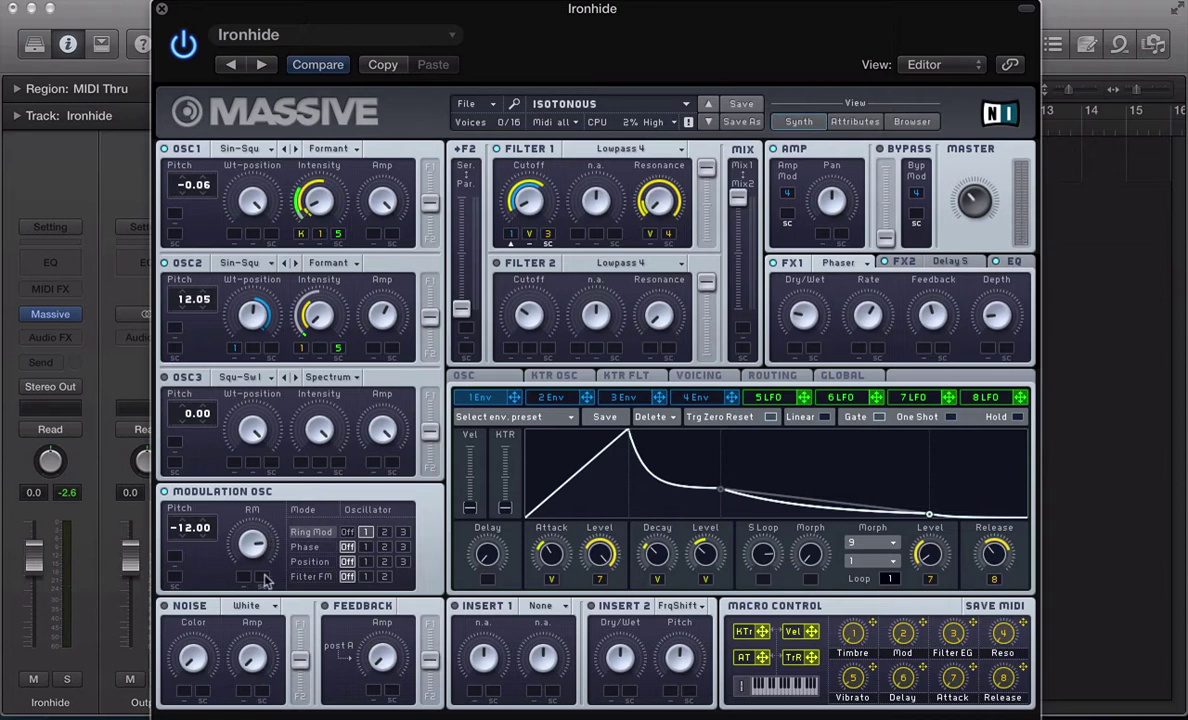
- Start a new sound and show the Phase mode of the modulation oscillator
{"action": "left_click", "coordinate": [490, 105]}
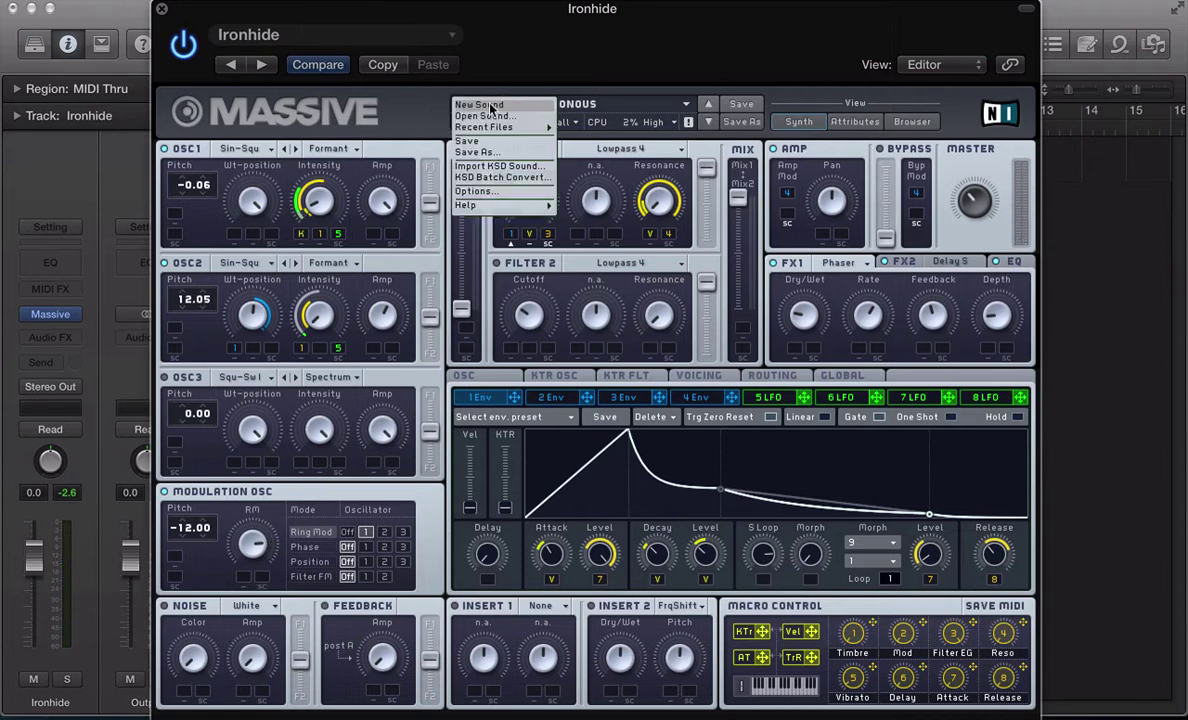
{"action": "left_click", "coordinate": [490, 102]}
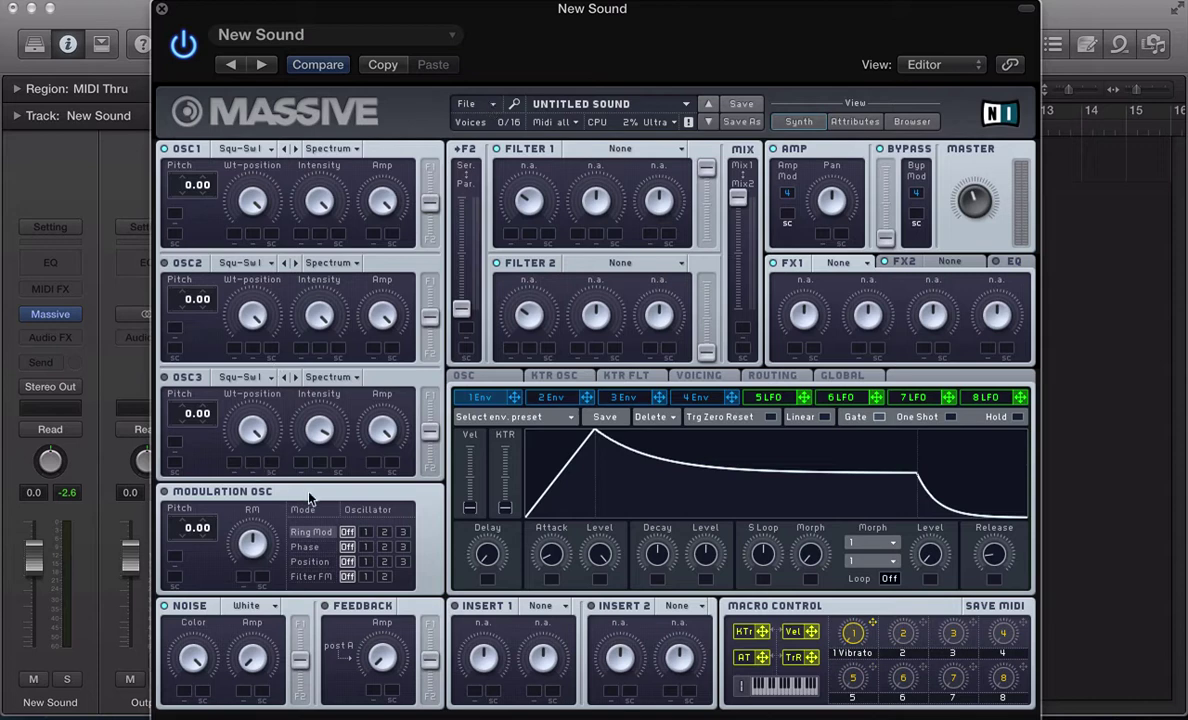
{"action": "left_click", "coordinate": [306, 547]}
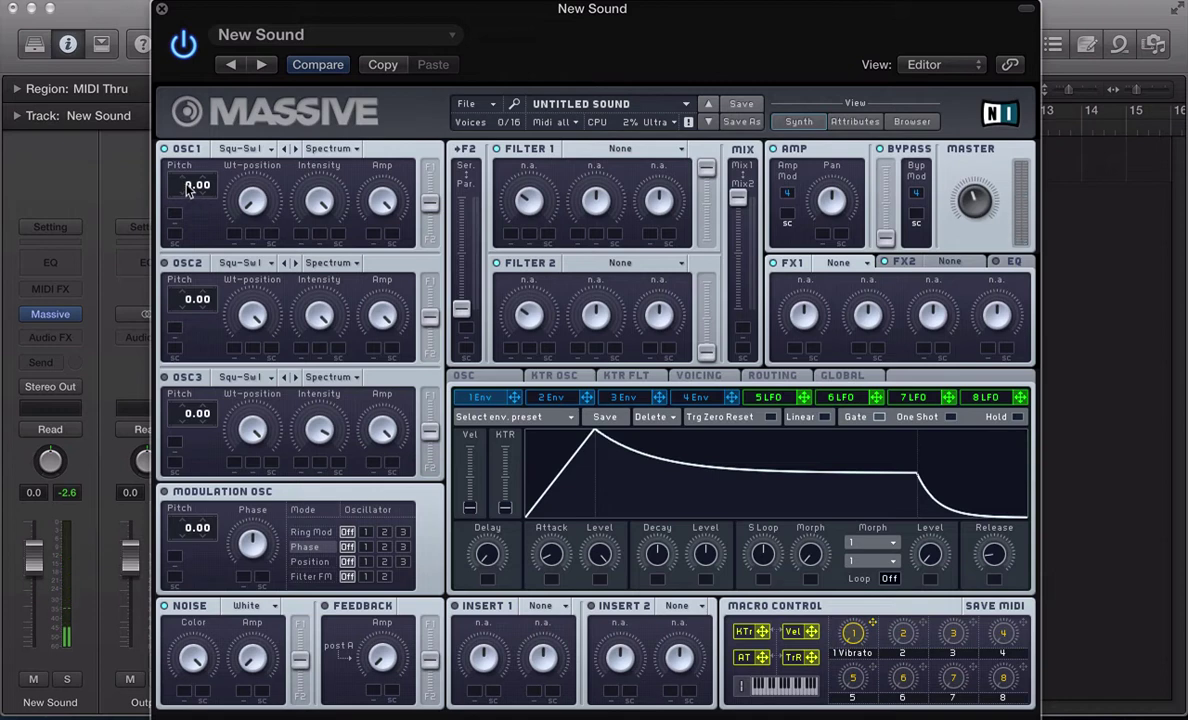
- Set OSC1's pitch to -24.00, and give OSC2 the Smooth Square wavetable with a pitch of -24.00
{"action": "left_click_drag", "start_coordinate": [187, 190], "coordinate": [185, 198]}
{"action": "left_click", "coordinate": [241, 263]}
{"action": "left_click", "coordinate": [322, 307]}
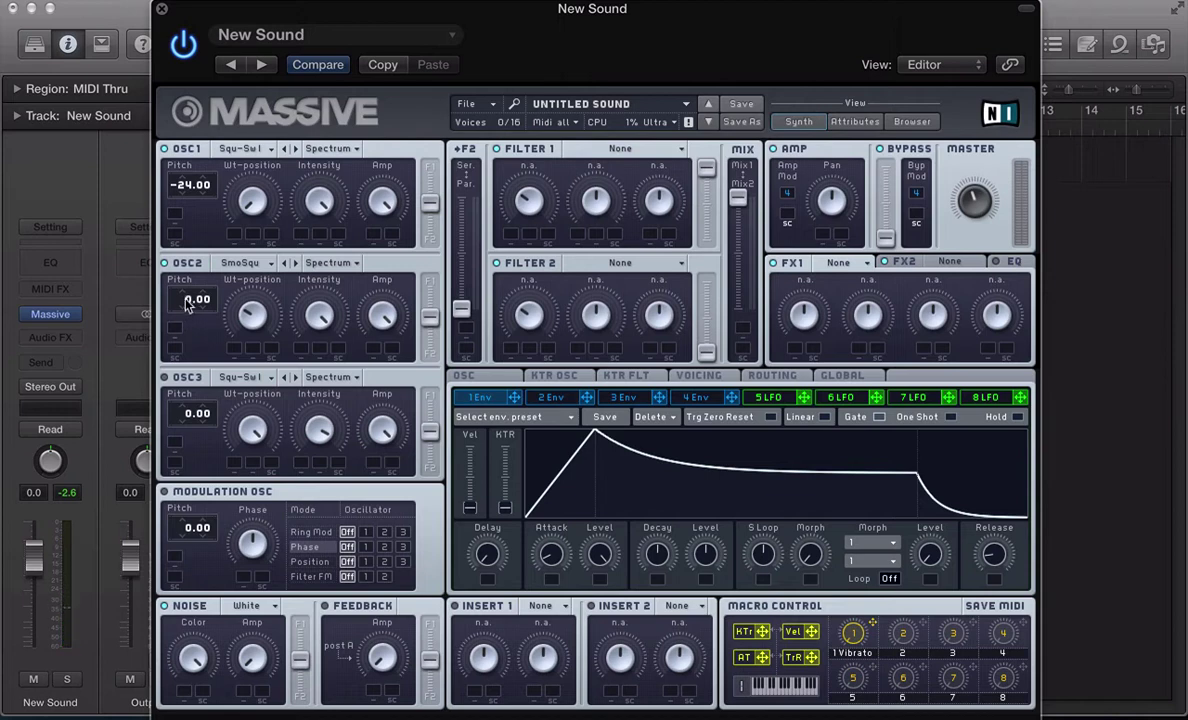
{"action": "left_click_drag", "start_coordinate": [184, 310], "coordinate": [186, 325]}
- Check the voicing settings and set Filter 1 to the Daft type
{"action": "left_click", "coordinate": [690, 375]}
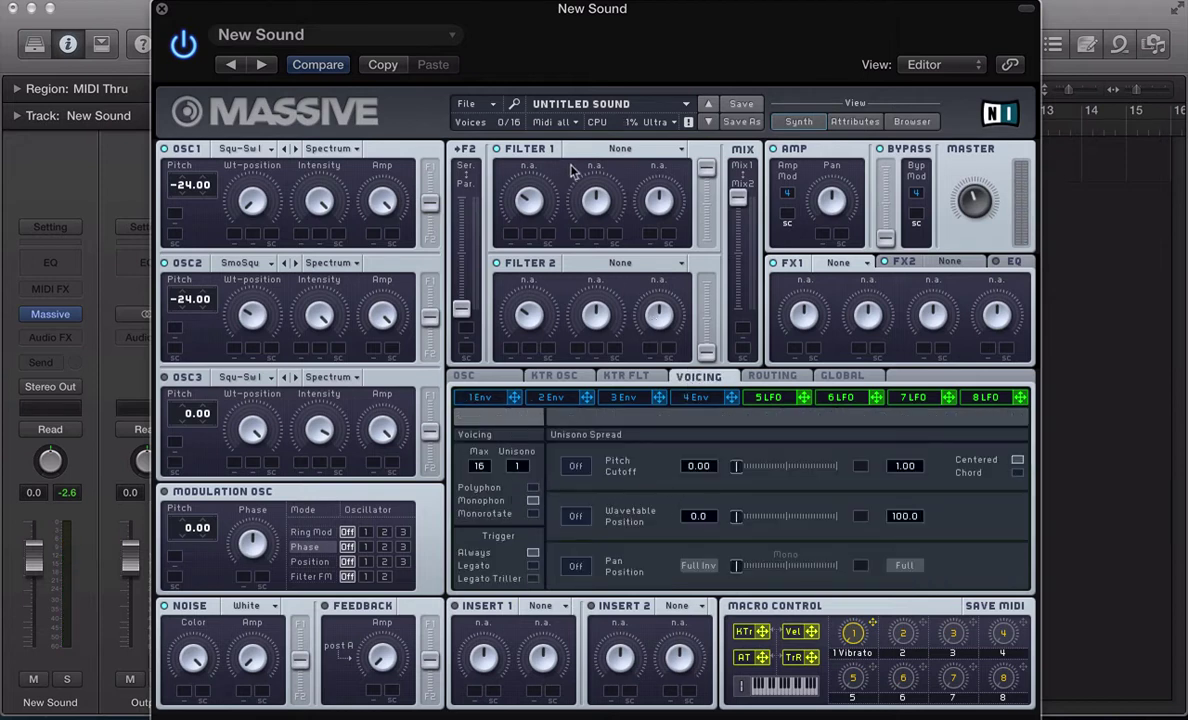
{"action": "left_click", "coordinate": [568, 150]}
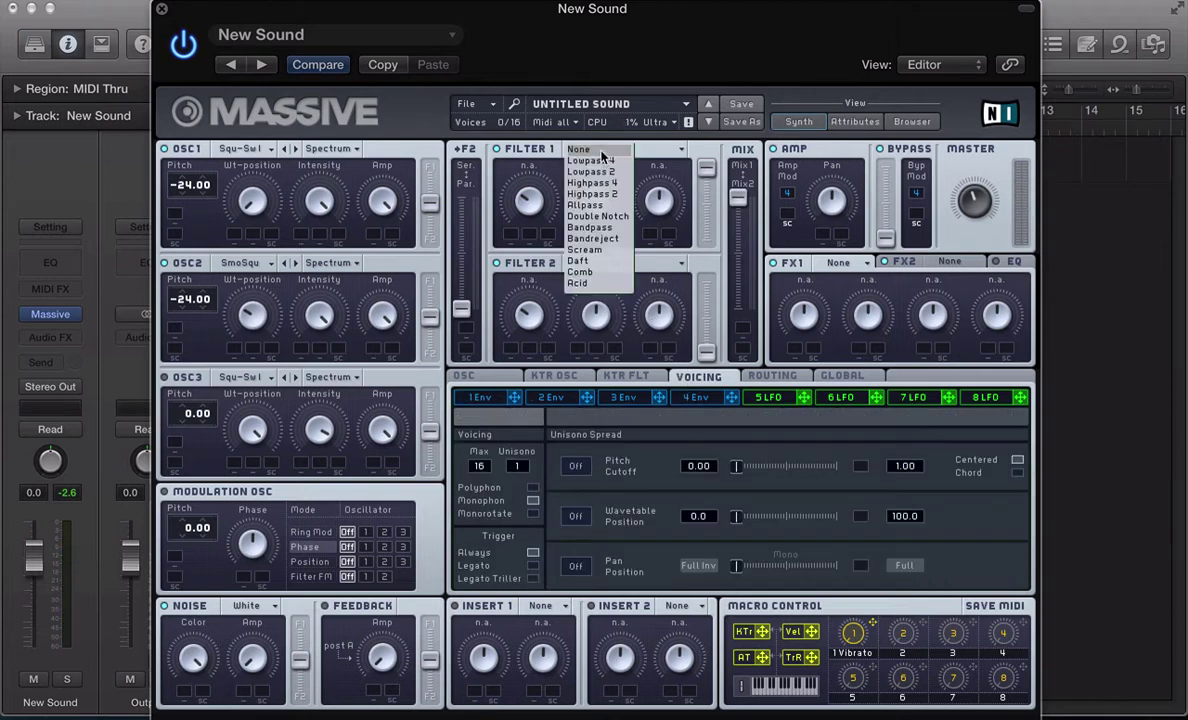
{"action": "left_click", "coordinate": [580, 261]}
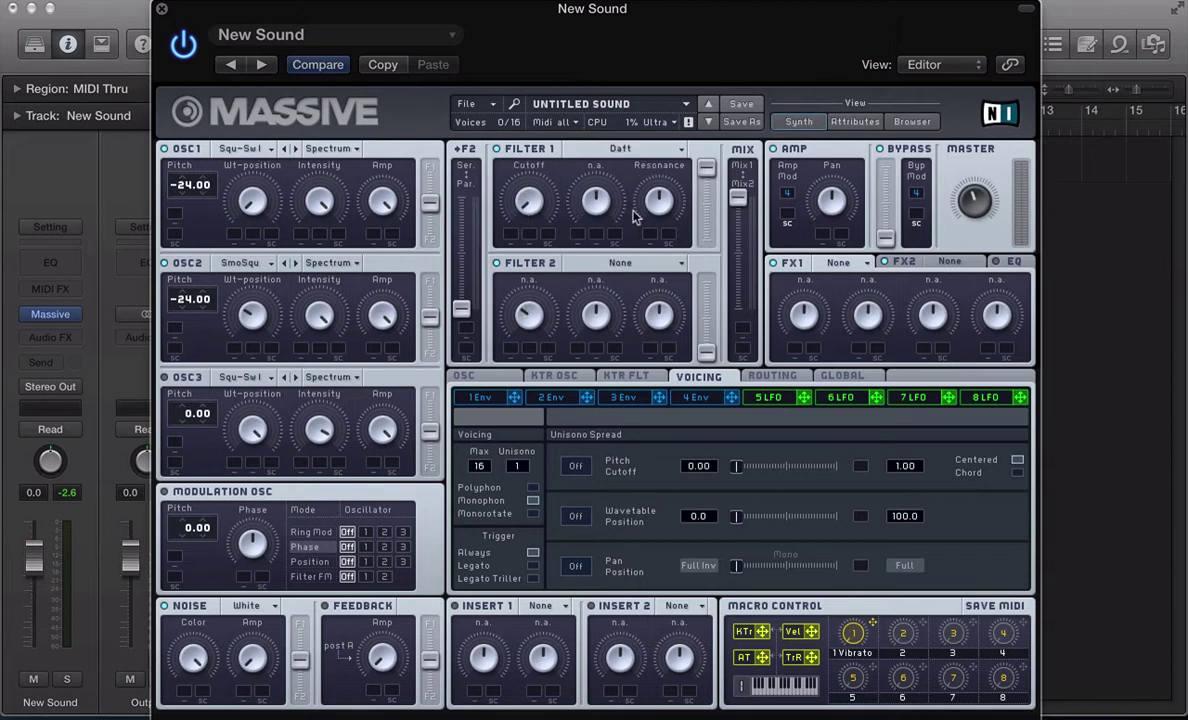
- Modulate Filter 1's cutoff with envelope 1 and bring the envelope's decay level down to minimum
{"action": "left_click", "coordinate": [480, 397]}
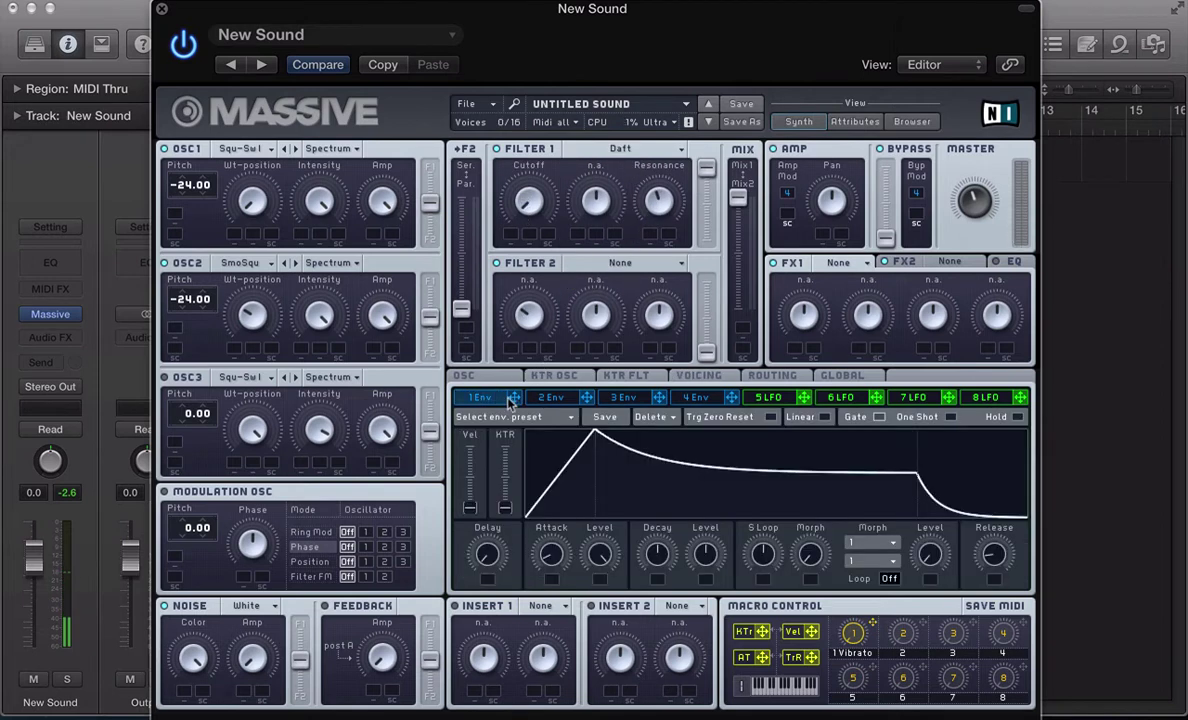
{"action": "left_click_drag", "start_coordinate": [511, 253], "coordinate": [510, 205]}
{"action": "left_click_drag", "start_coordinate": [688, 545], "coordinate": [657, 560]}
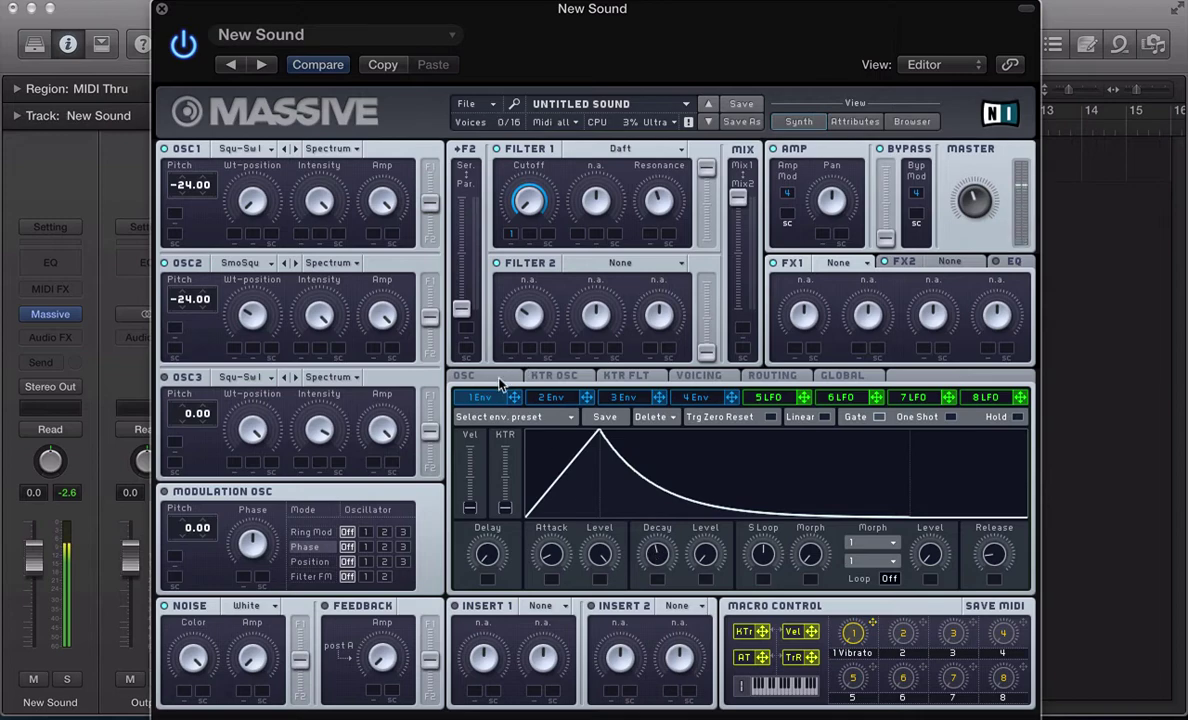
- Check the oscillator and voicing settings, and lengthen envelope 1's decay slightly and its attack noticeably
{"action": "left_click", "coordinate": [463, 376]}
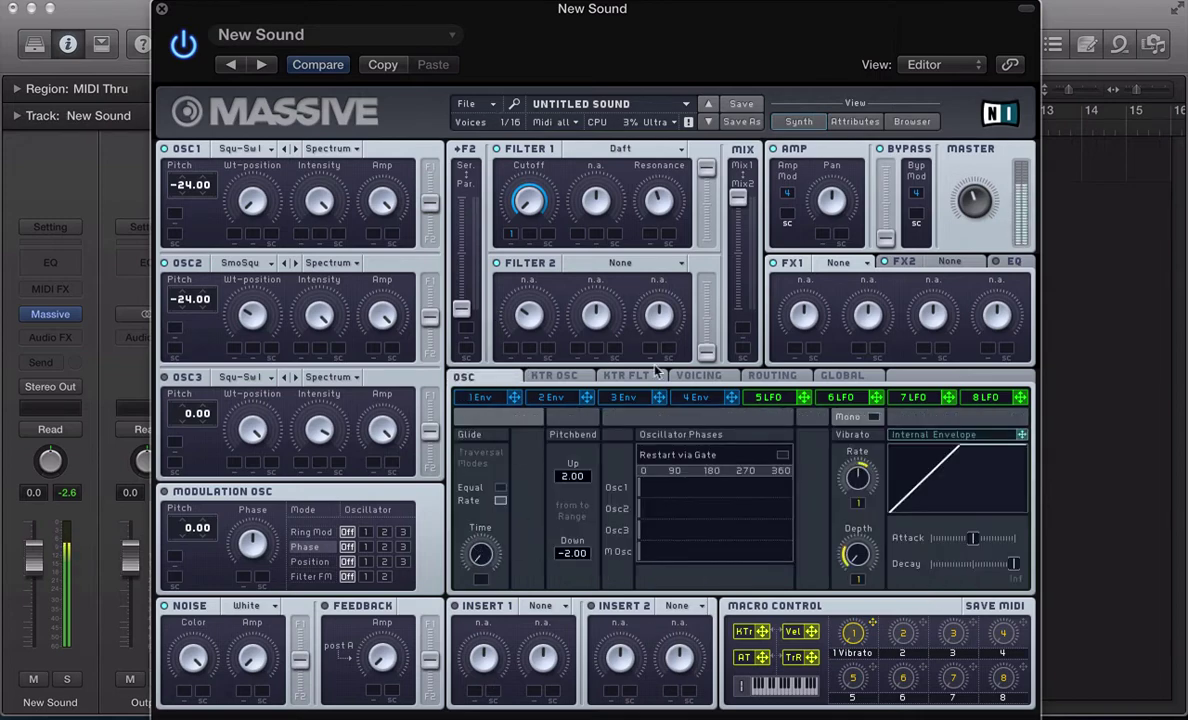
{"action": "left_click", "coordinate": [690, 379]}
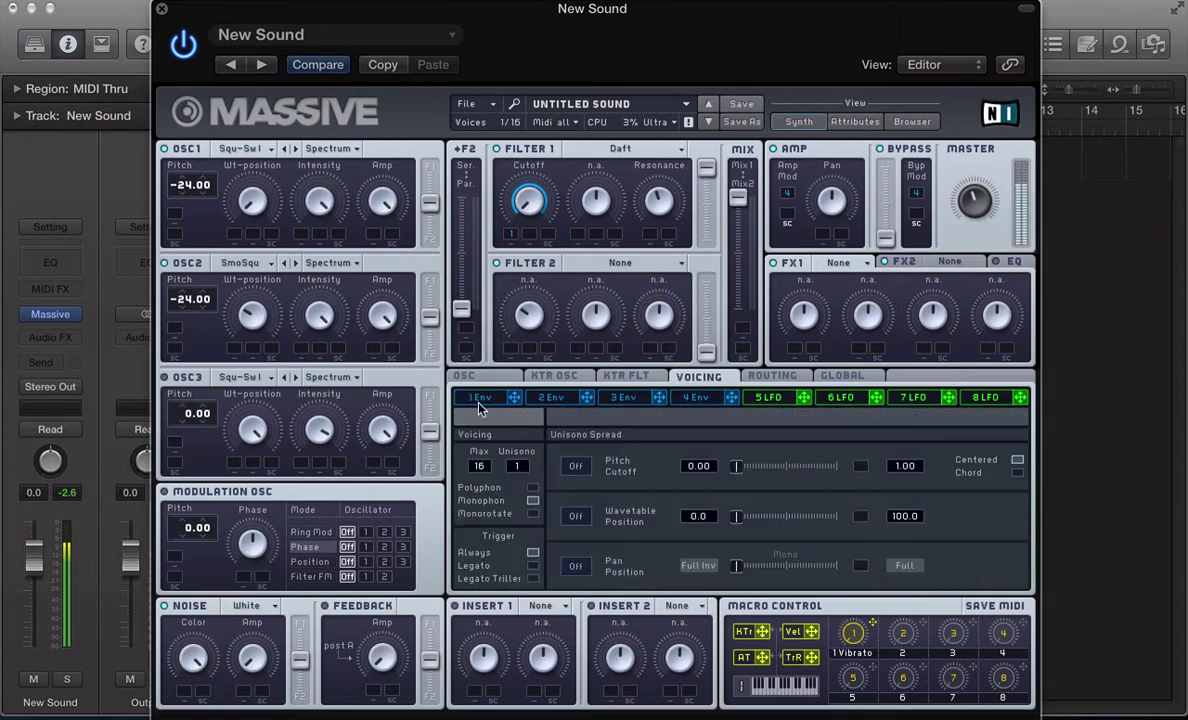
{"action": "left_click", "coordinate": [478, 396]}
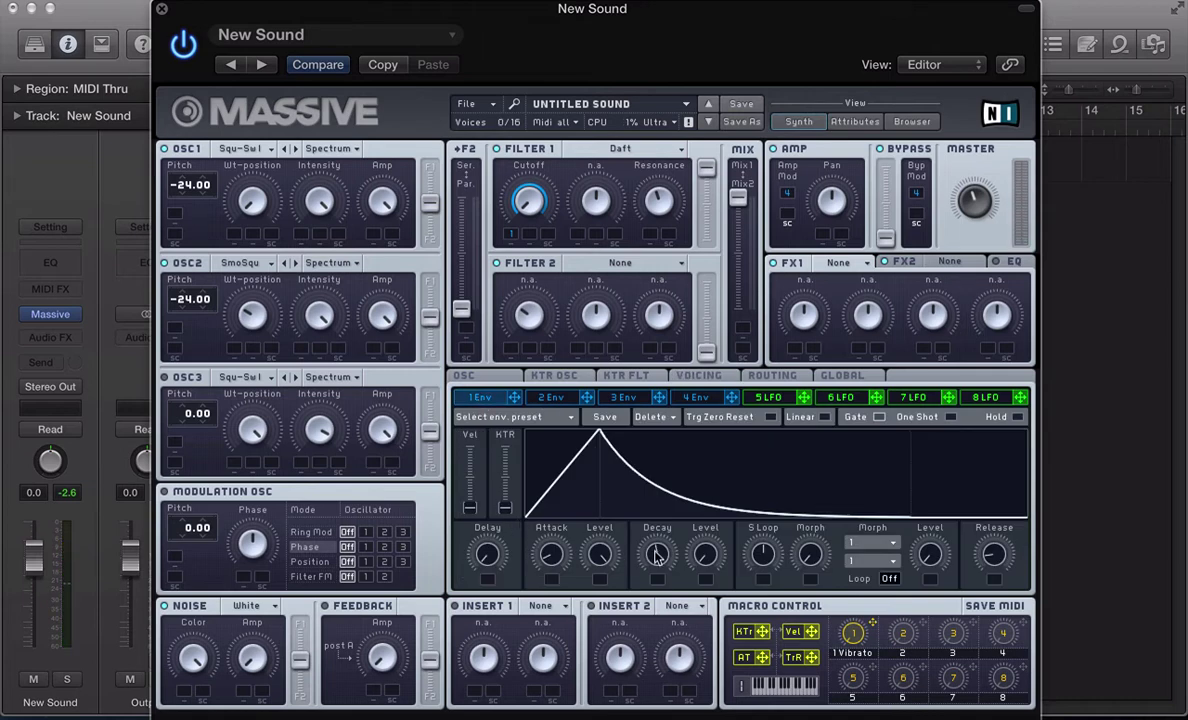
{"action": "left_click_drag", "start_coordinate": [656, 556], "coordinate": [657, 553]}
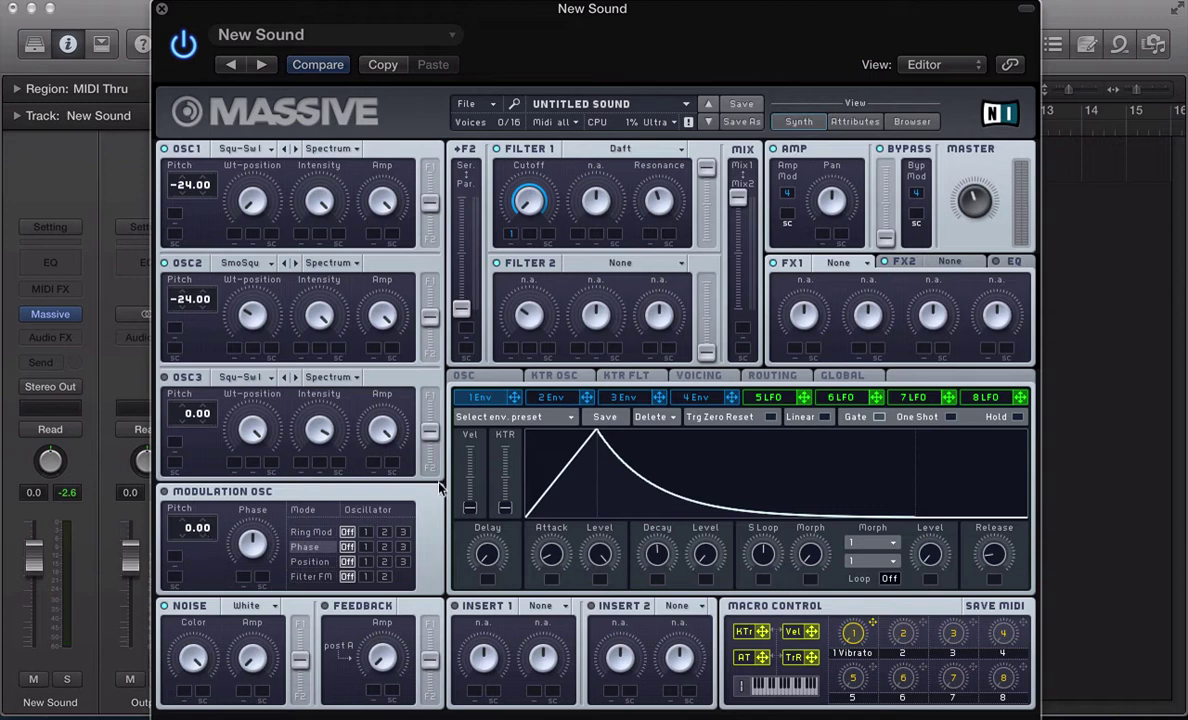
{"action": "left_click_drag", "start_coordinate": [553, 556], "coordinate": [556, 540]}
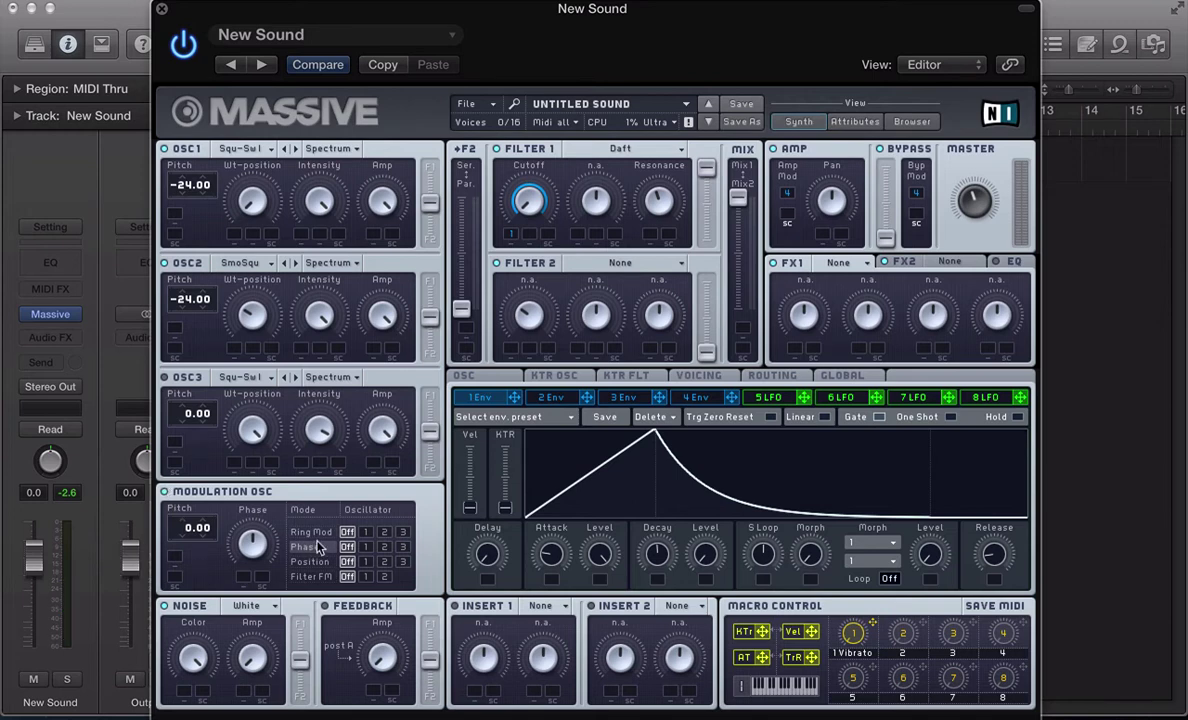
- Apply the modulation oscillator's phase modulation to OSC1 and try its pitch from -24.00 up to 24.00
{"action": "left_click", "coordinate": [365, 547]}
{"action": "left_click_drag", "start_coordinate": [186, 540], "coordinate": [190, 556]}
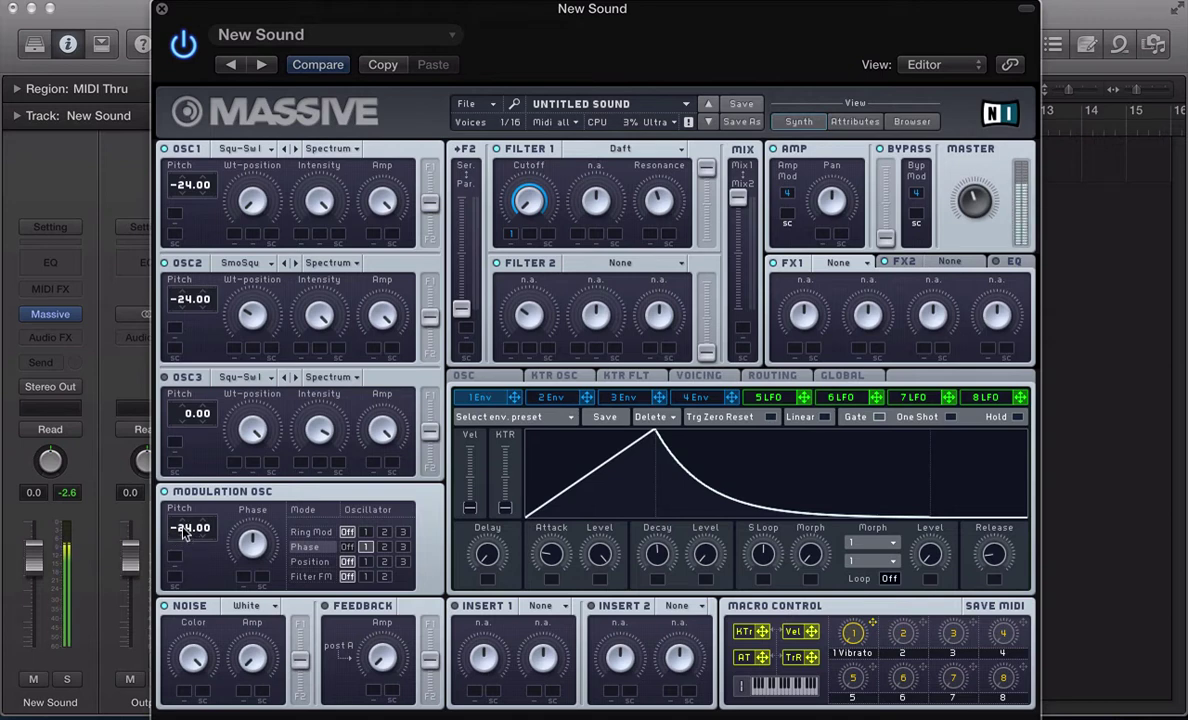
{"action": "double_click", "coordinate": [181, 533]}
{"action": "left_click_drag", "start_coordinate": [186, 533], "coordinate": [197, 510]}
{"action": "left_click_drag", "start_coordinate": [186, 537], "coordinate": [193, 530]}
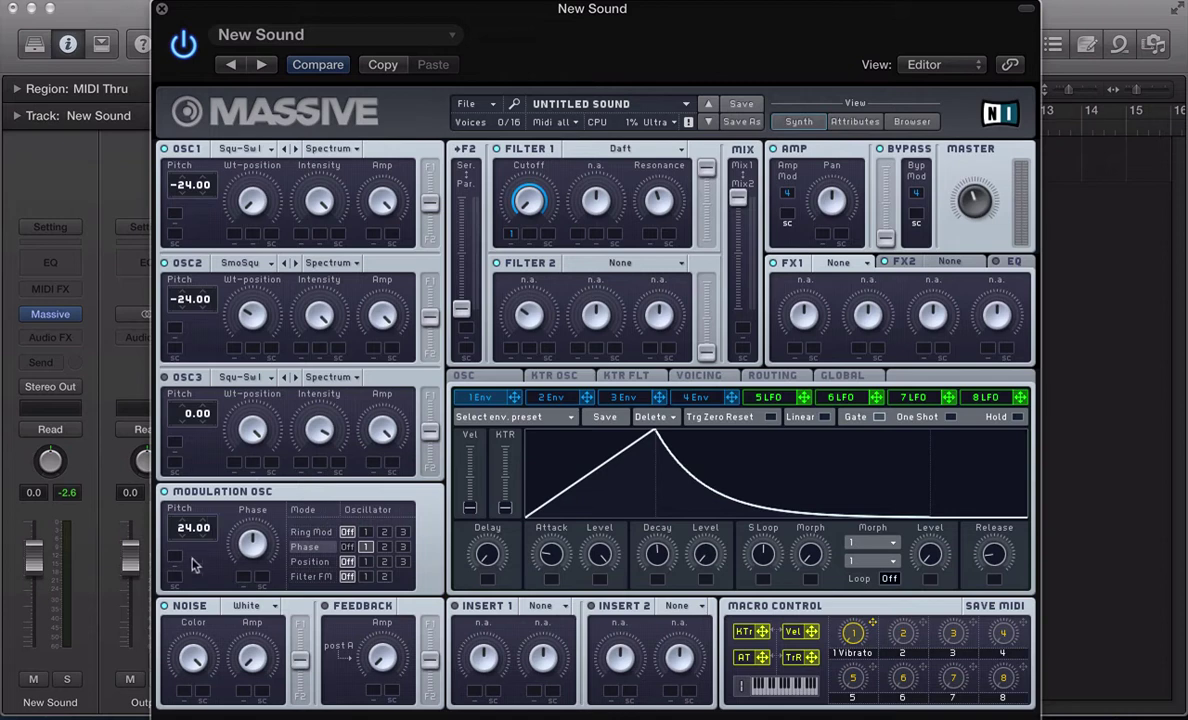
- Switch the phase modulation to OSC2 and try various modulation oscillator pitches, including 7.00 and 0.00
{"action": "left_click", "coordinate": [384, 548]}
{"action": "left_click_drag", "start_coordinate": [192, 528], "coordinate": [185, 537]}
{"action": "left_click_drag", "start_coordinate": [193, 533], "coordinate": [202, 520]}
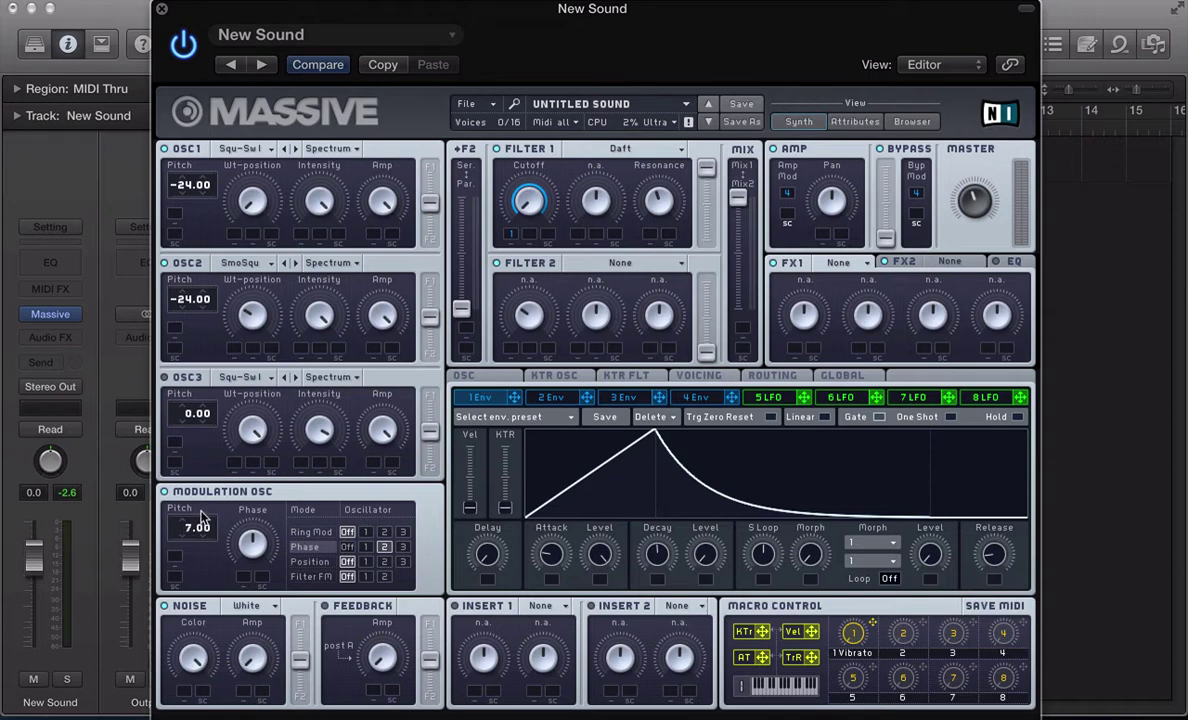
{"action": "left_click_drag", "start_coordinate": [185, 527], "coordinate": [170, 491]}
{"action": "left_click_drag", "start_coordinate": [186, 529], "coordinate": [204, 536]}
{"action": "double_click", "coordinate": [194, 531]}
{"action": "left_click_drag", "start_coordinate": [195, 534], "coordinate": [197, 529]}
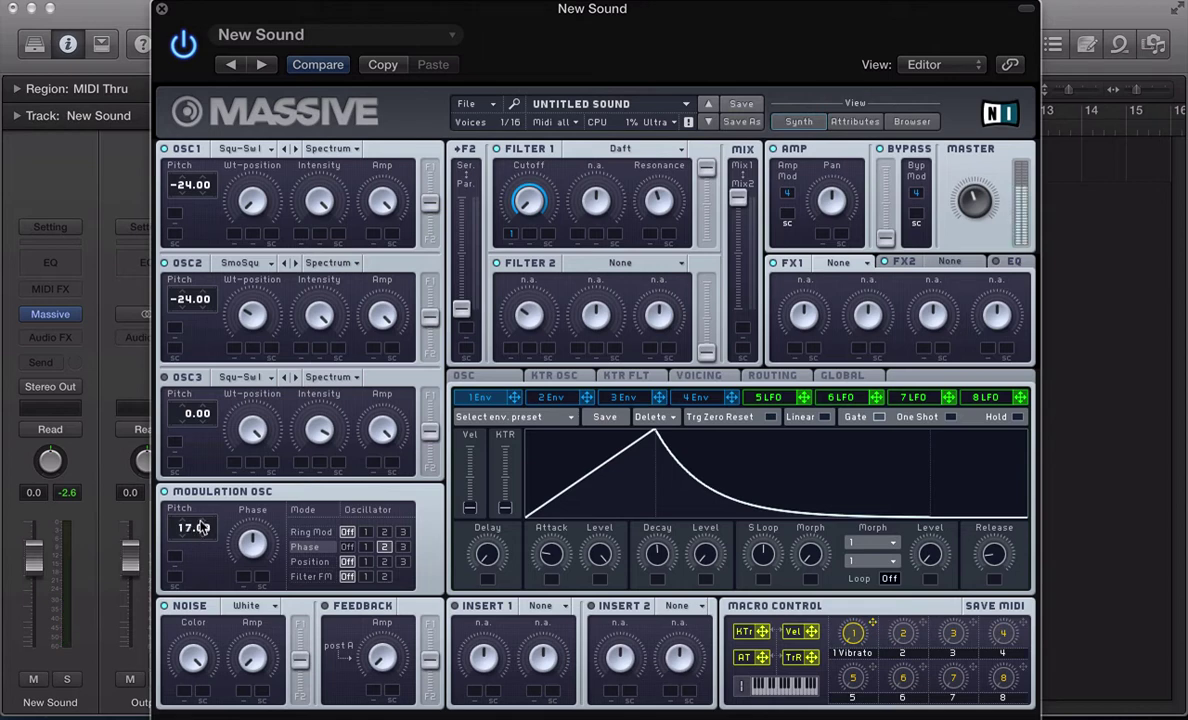
{"action": "double_click", "coordinate": [187, 531]}
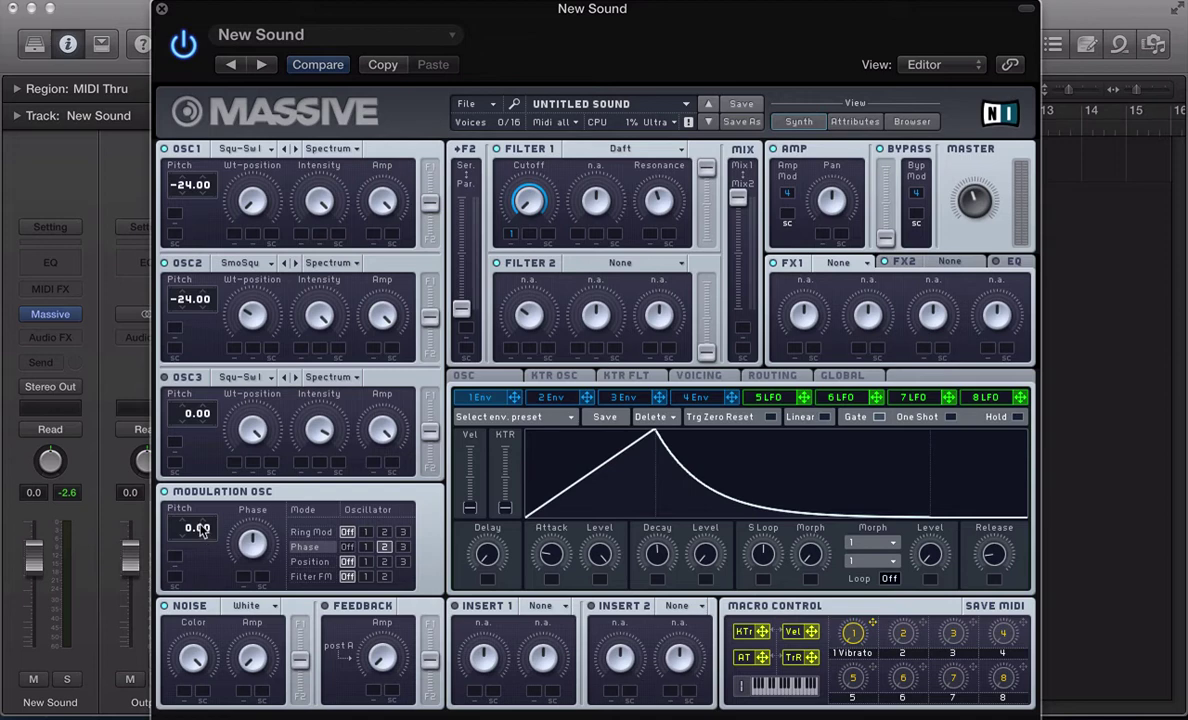
{"action": "left_click_drag", "start_coordinate": [200, 531], "coordinate": [204, 550]}
- Look through the modulation oscillator's Position, Phase, Ring Mod and Filter FM modes and their amount control
{"action": "left_click", "coordinate": [309, 561]}
{"action": "left_click", "coordinate": [305, 546]}
{"action": "left_click", "coordinate": [310, 531]}
{"action": "left_click", "coordinate": [297, 562]}
{"action": "left_click", "coordinate": [305, 576]}
{"action": "mouse_move", "coordinate": [230, 582]}
{"action": "left_mouse_down"}
{"action": "mouse_move", "coordinate": [218, 450]}
{"action": "mouse_move", "coordinate": [242, 572]}
{"action": "left_mouse_up"}
- Start a new sound and give OSC1 the Strontium wavetable with a pitch of -12.00
{"action": "left_click", "coordinate": [468, 104]}
{"action": "left_click", "coordinate": [477, 105]}
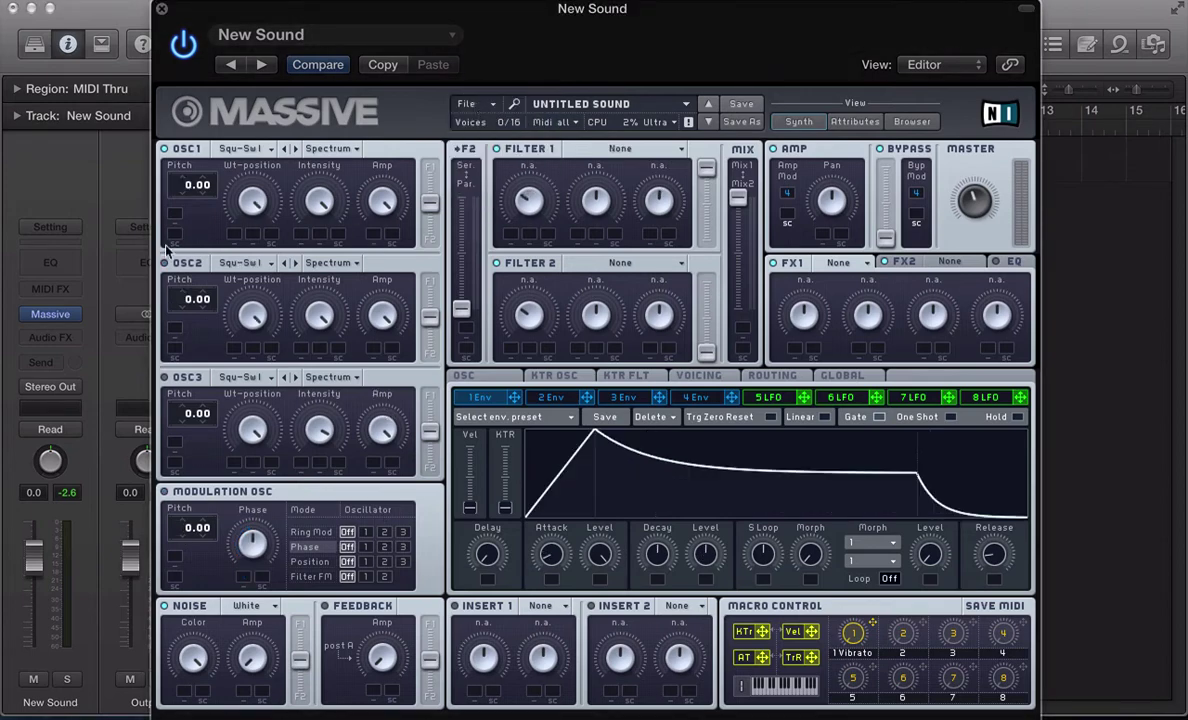
{"action": "left_click", "coordinate": [216, 151]}
{"action": "left_click", "coordinate": [393, 362]}
{"action": "left_click_drag", "start_coordinate": [185, 190], "coordinate": [185, 196]}
- Apply phase modulation to OSC1, assign LFO 5 to the Phase amount, and set the modulation oscillator's pitch to -12.00
{"action": "left_click", "coordinate": [366, 547]}
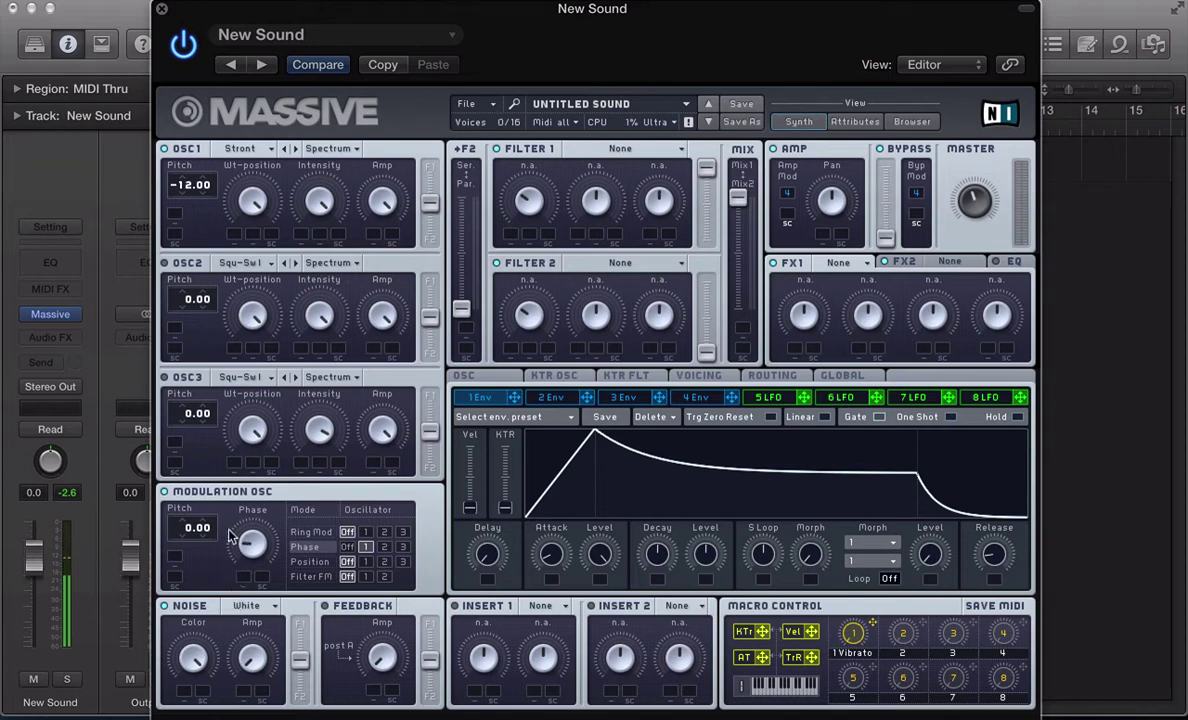
{"action": "left_click_drag", "start_coordinate": [770, 397], "coordinate": [244, 568]}
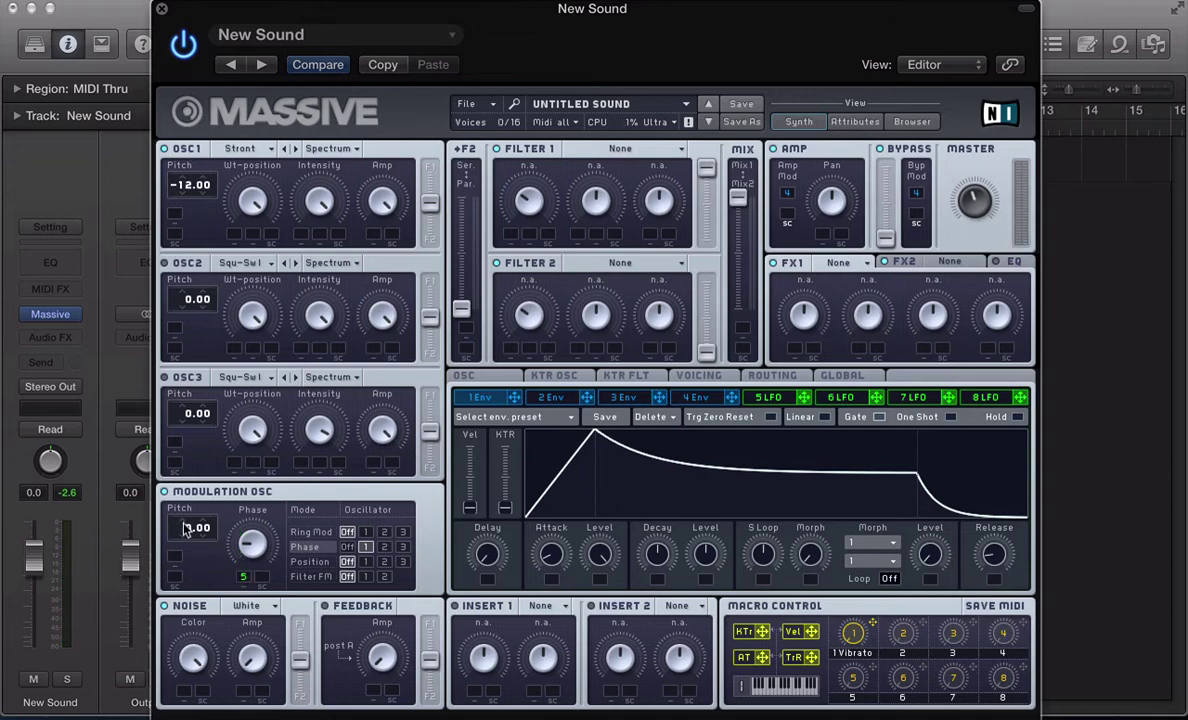
{"action": "left_click_drag", "start_coordinate": [184, 530], "coordinate": [185, 536]}
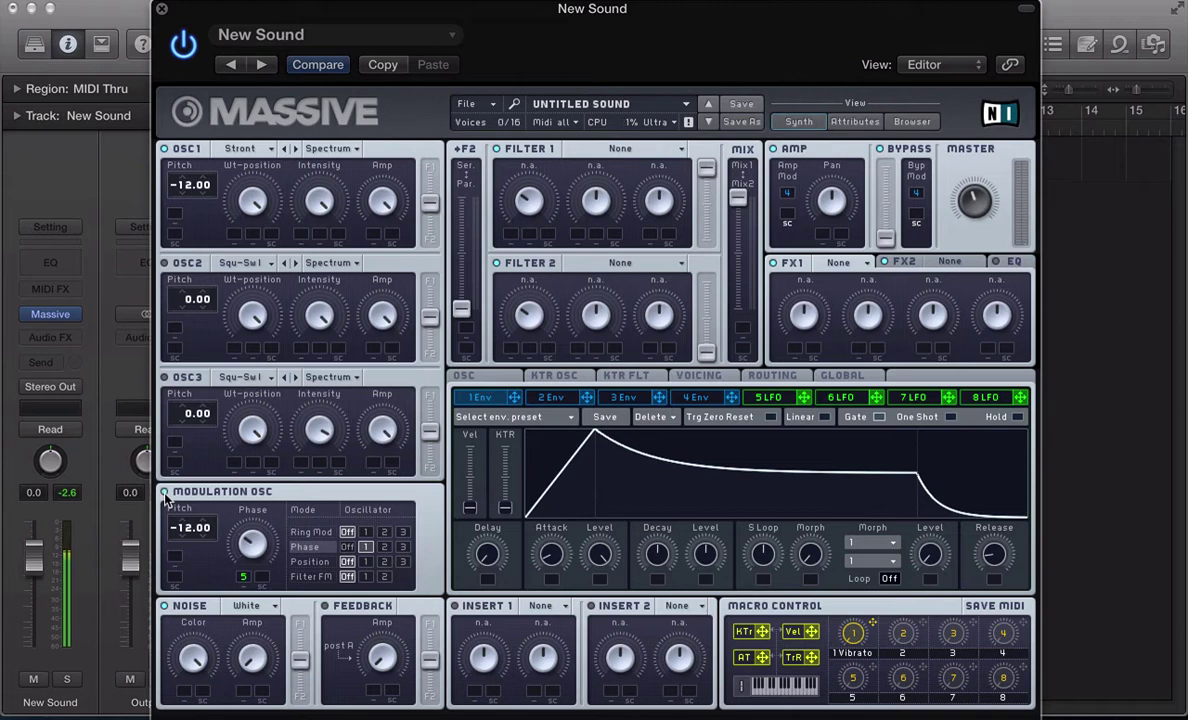
- Toggle the modulation oscillator to compare the sound, and detune its pitch slightly to -12.06
{"action": "left_click", "coordinate": [165, 492]}
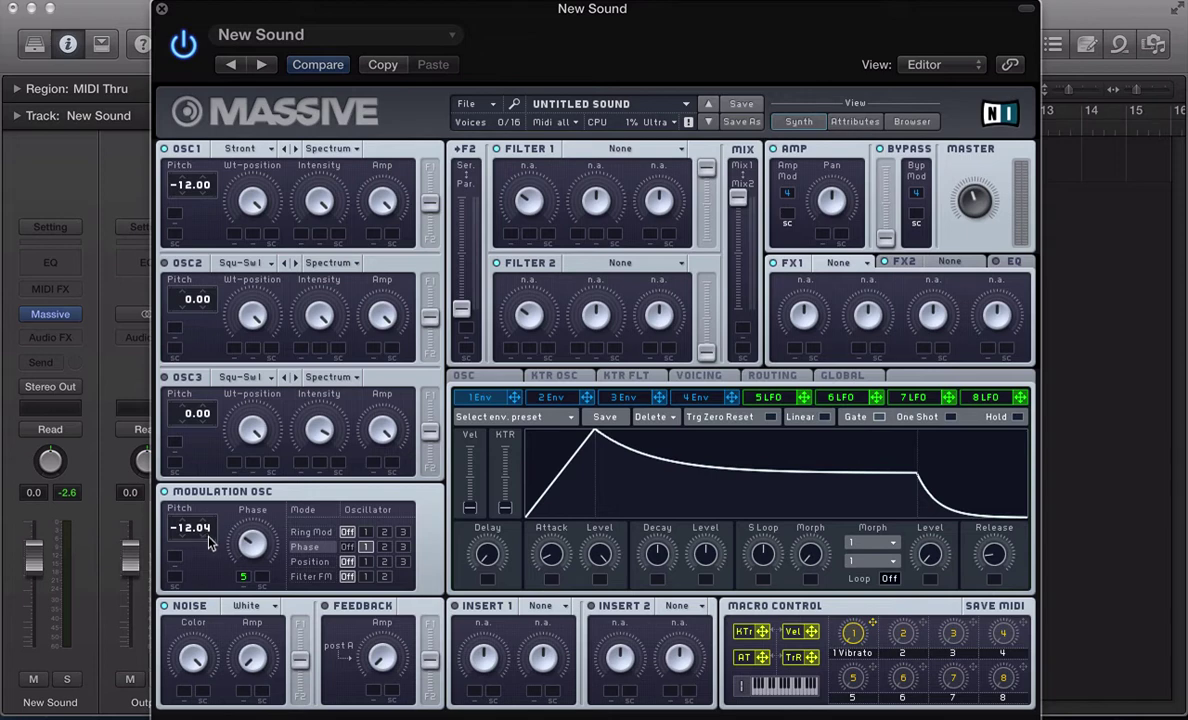
{"action": "left_click_drag", "start_coordinate": [212, 549], "coordinate": [213, 554]}
{"action": "left_click_drag", "start_coordinate": [207, 537], "coordinate": [207, 535]}
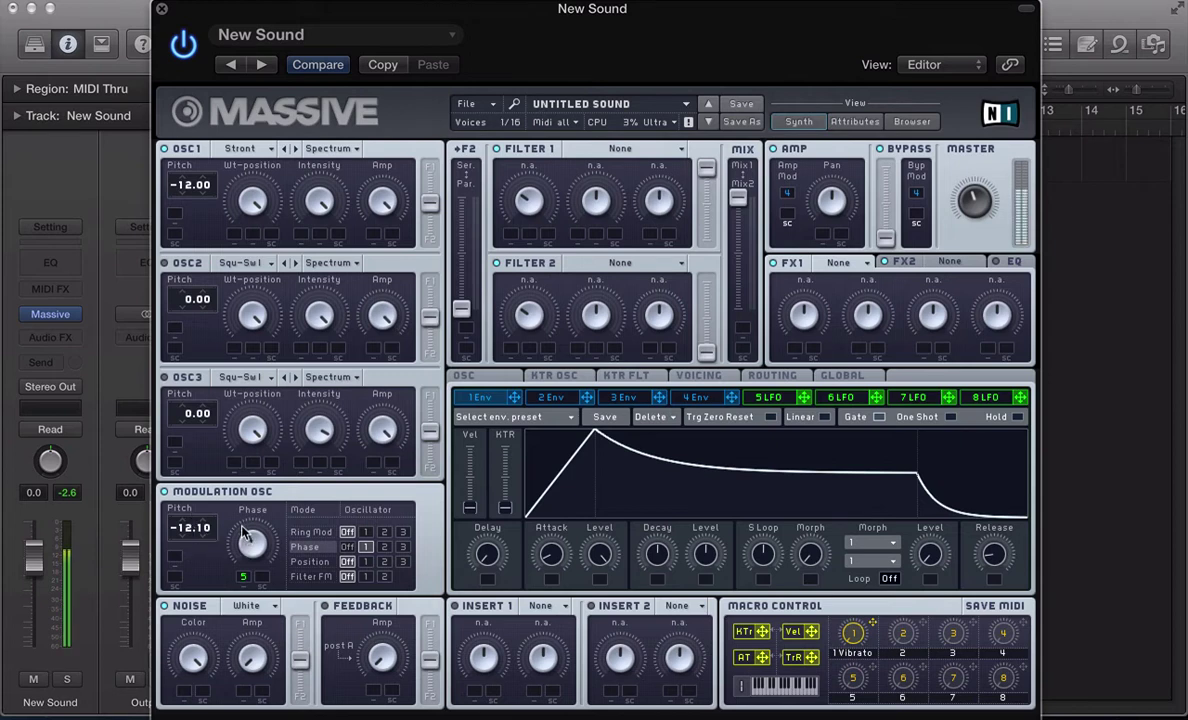
{"action": "left_click_drag", "start_coordinate": [205, 540], "coordinate": [207, 542]}
{"action": "left_click_drag", "start_coordinate": [206, 534], "coordinate": [212, 507]}
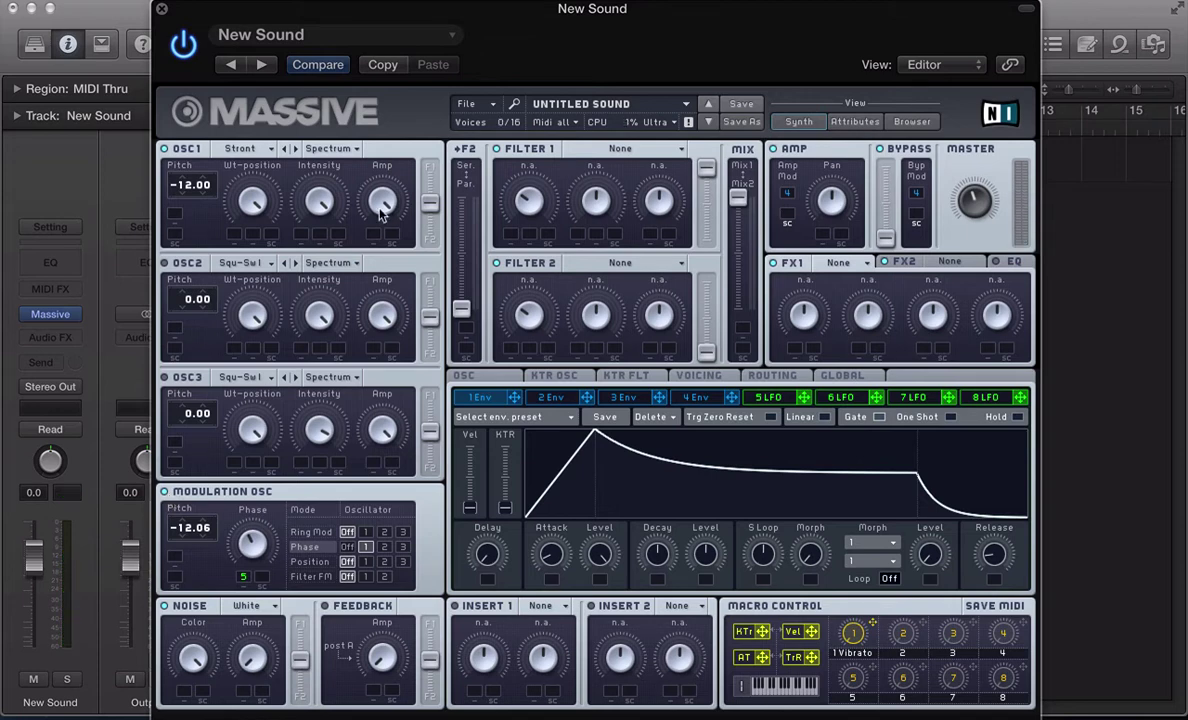
- Start a new sound and apply the modulation oscillator's Position mode to OSC1
{"action": "left_click", "coordinate": [466, 104]}
{"action": "left_click", "coordinate": [470, 106]}
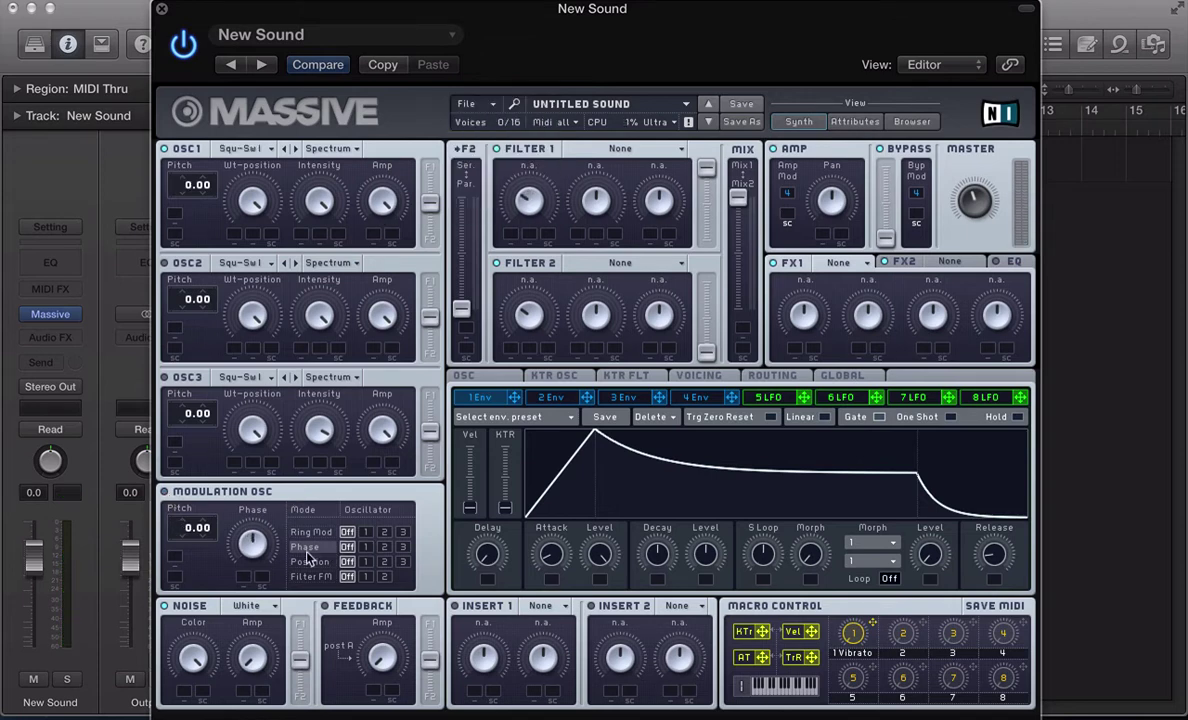
{"action": "left_click", "coordinate": [309, 562]}
{"action": "left_click", "coordinate": [366, 562]}
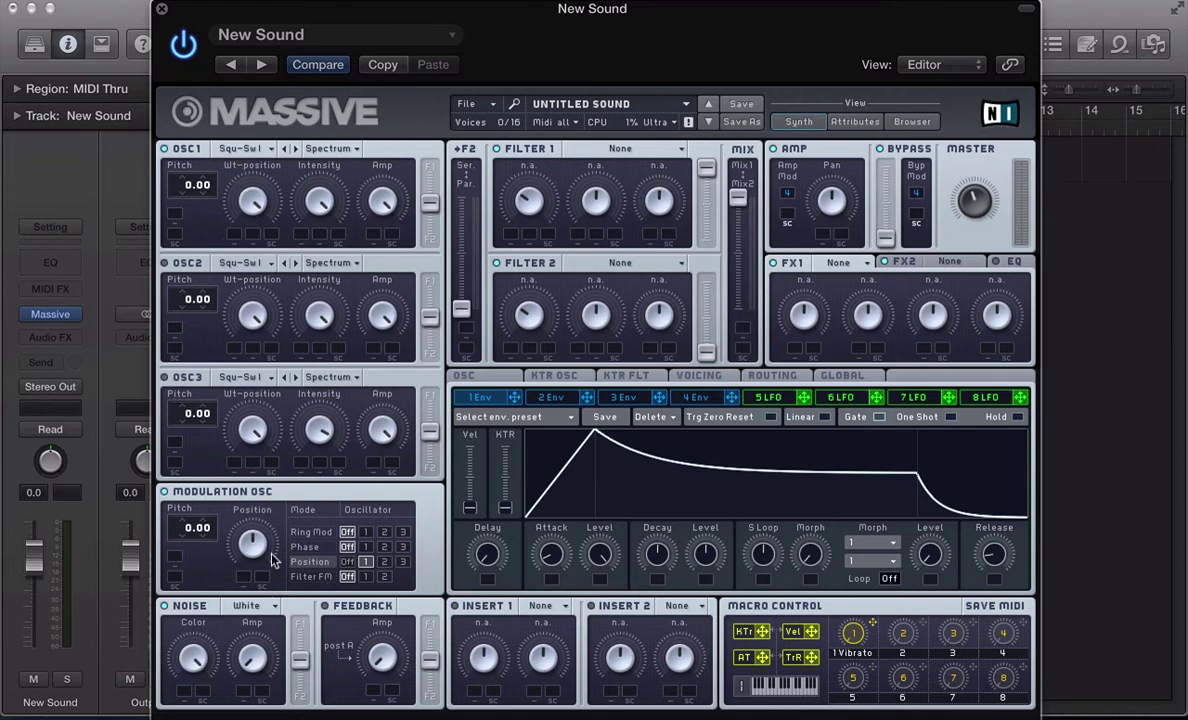
- Give OSC1 the Drive I wavetable, compare it with and without position modulation, and turn its Wt-position to minimum
{"action": "left_click", "coordinate": [236, 148]}
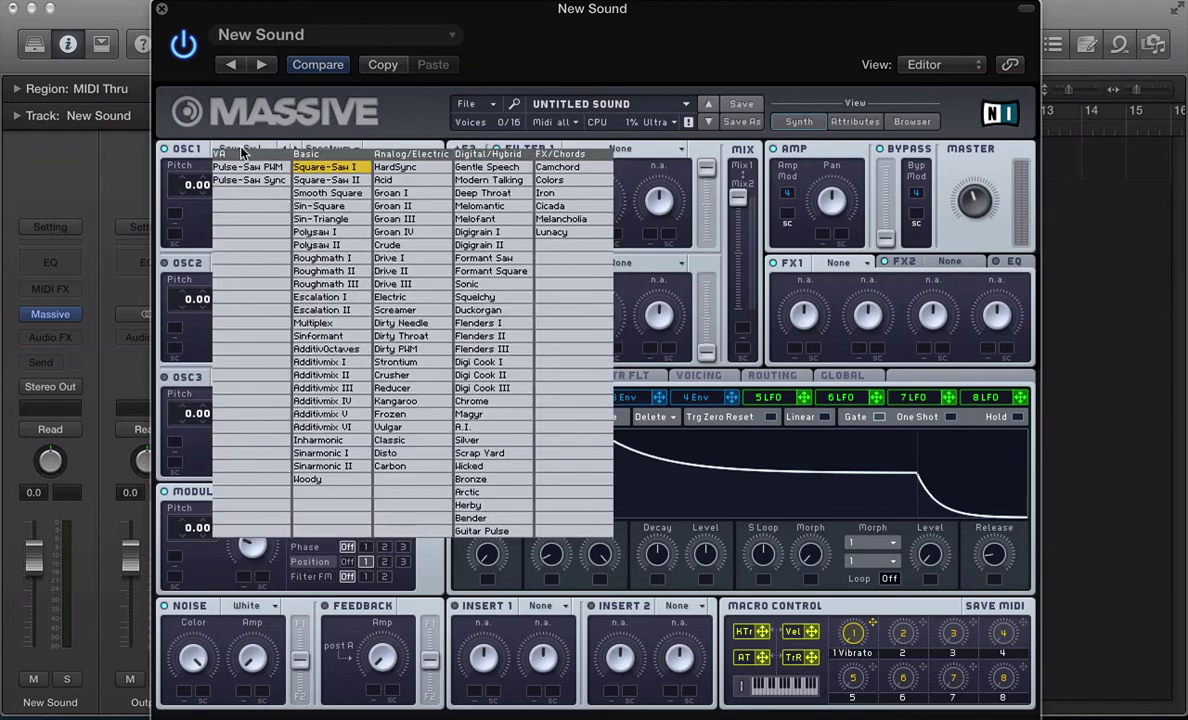
{"action": "left_click", "coordinate": [388, 258]}
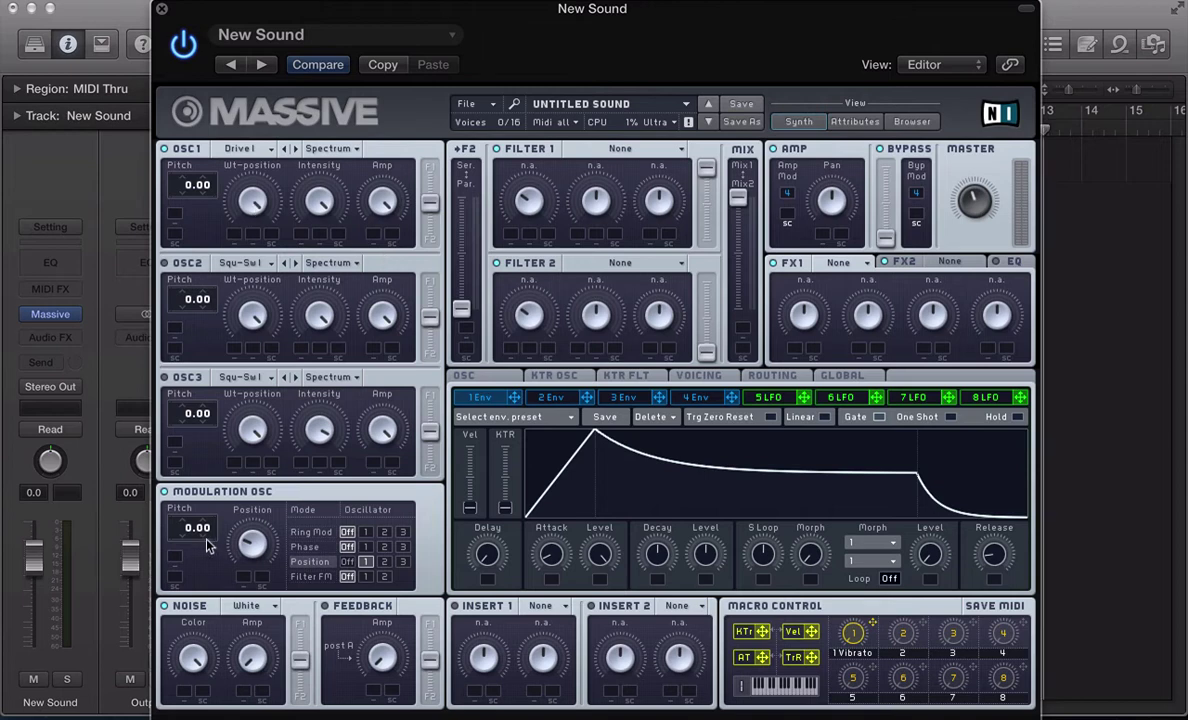
{"action": "left_click", "coordinate": [164, 492]}
{"action": "left_click", "coordinate": [364, 562]}
{"action": "left_click_drag", "start_coordinate": [248, 214], "coordinate": [263, 202]}
- Try raised and reset modulation oscillator pitches with the position modulation, and lower the pitch to -24.00
{"action": "left_click_drag", "start_coordinate": [190, 535], "coordinate": [183, 485]}
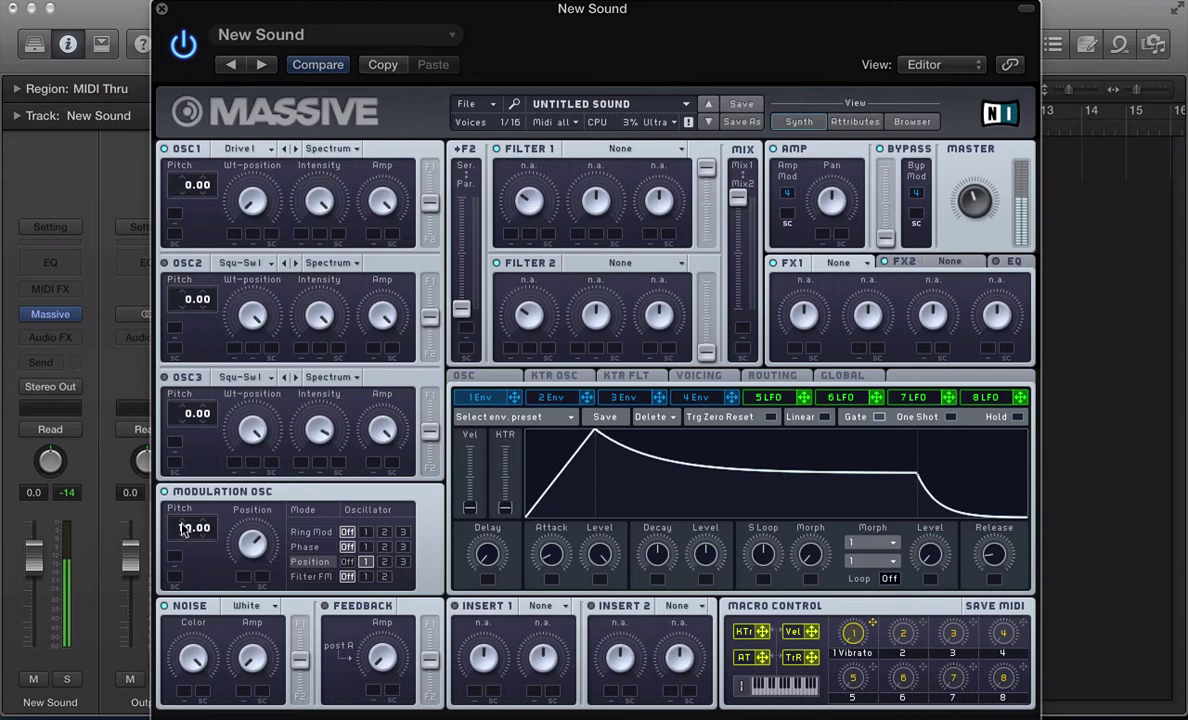
{"action": "left_click_drag", "start_coordinate": [176, 505], "coordinate": [201, 520]}
{"action": "double_click", "coordinate": [184, 535]}
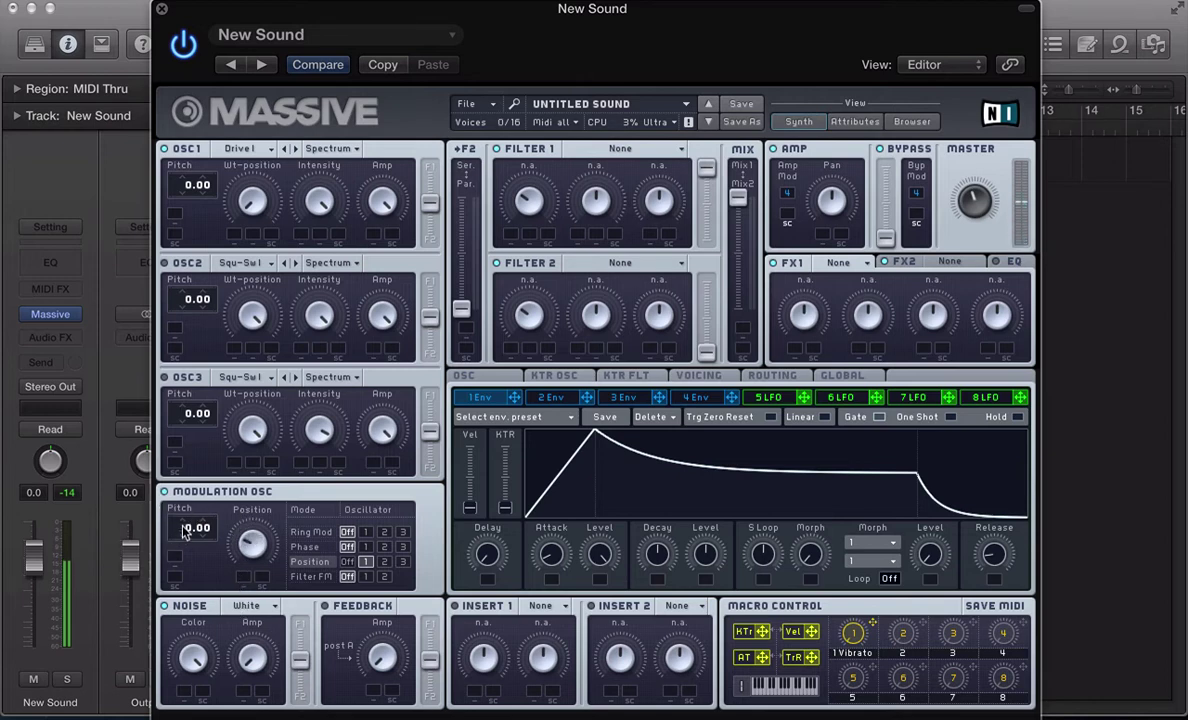
{"action": "left_click_drag", "start_coordinate": [183, 553], "coordinate": [190, 554]}
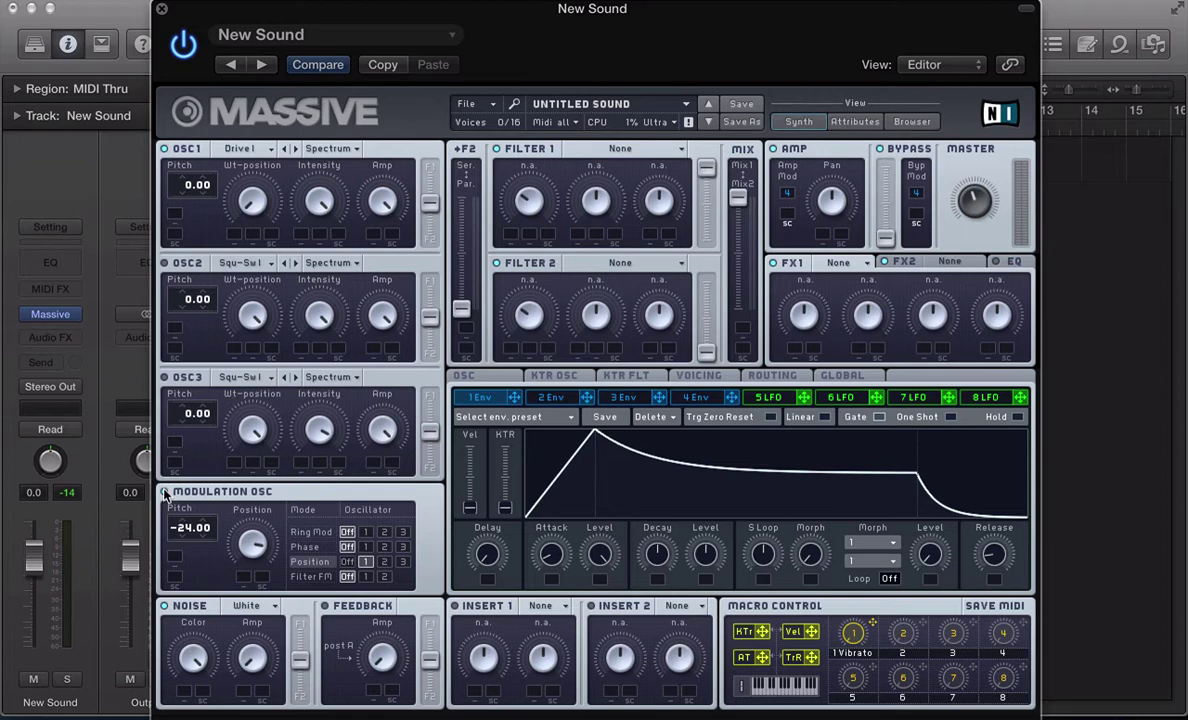
- Browse the Synth Lead presets, audition Cruddy, Cream Flash and Cronosphere, and load Crumatix
{"action": "left_click", "coordinate": [910, 122]}
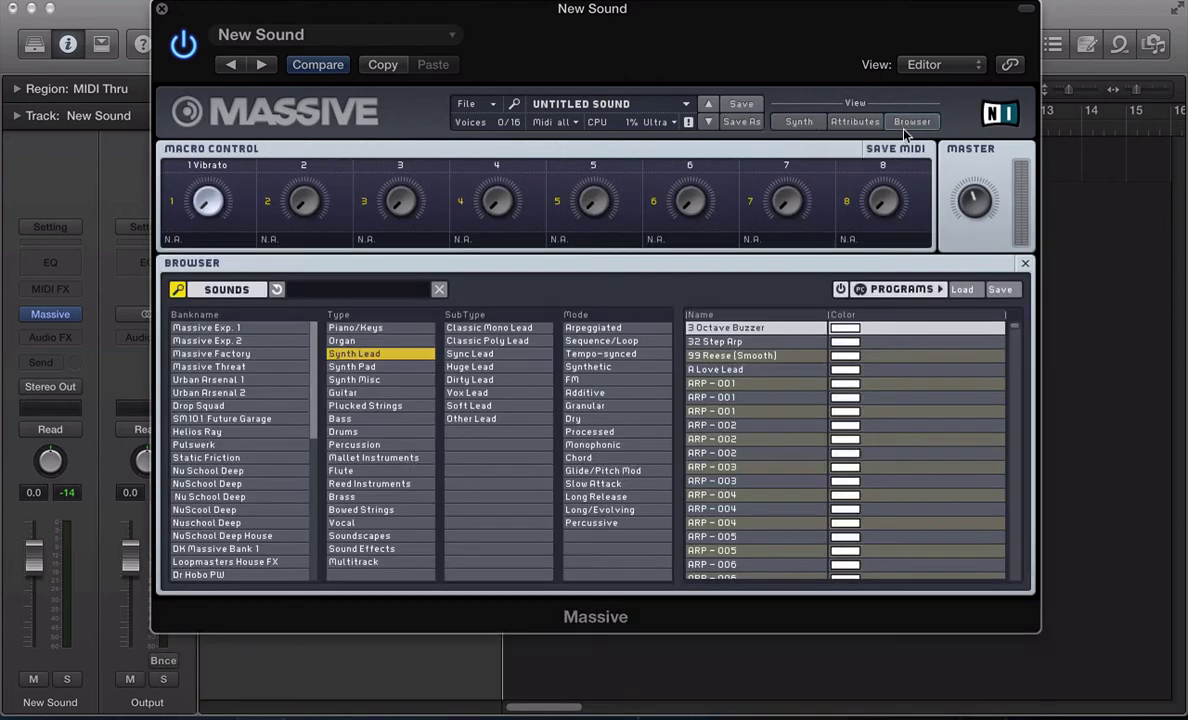
{"action": "left_click", "coordinate": [367, 355]}
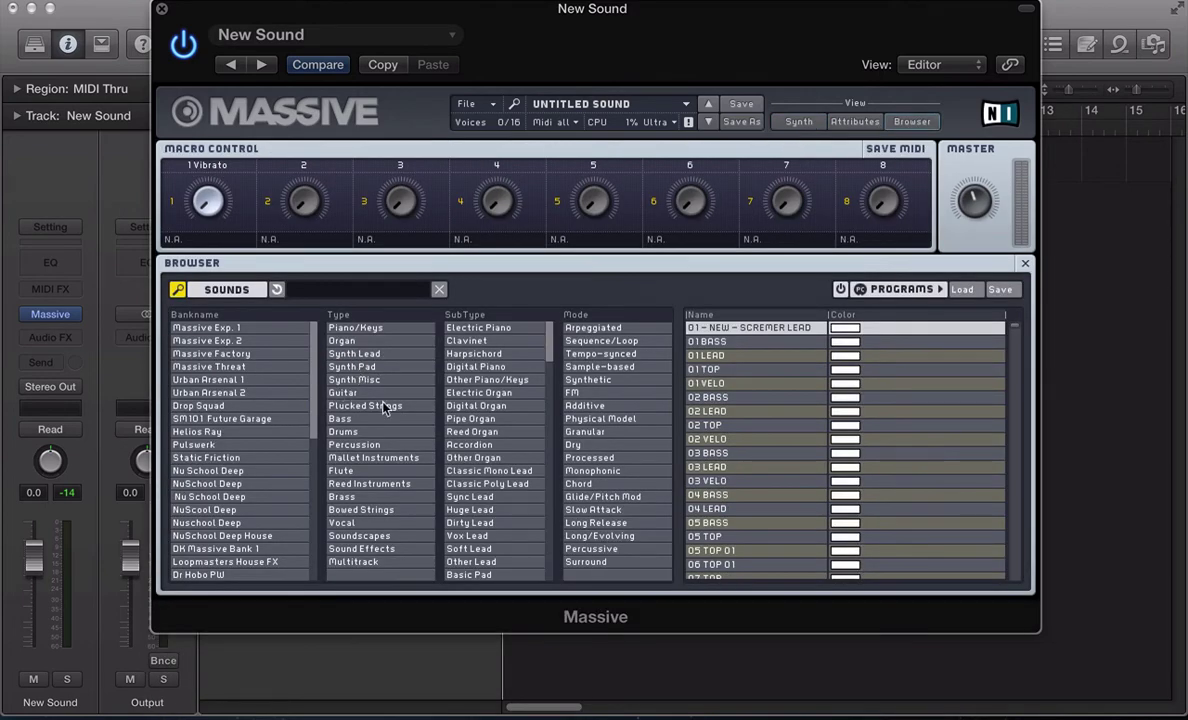
{"action": "left_click", "coordinate": [348, 355]}
{"action": "scroll", "coordinate": [820, 470], "scroll_direction": "down", "scroll_amount": 10}
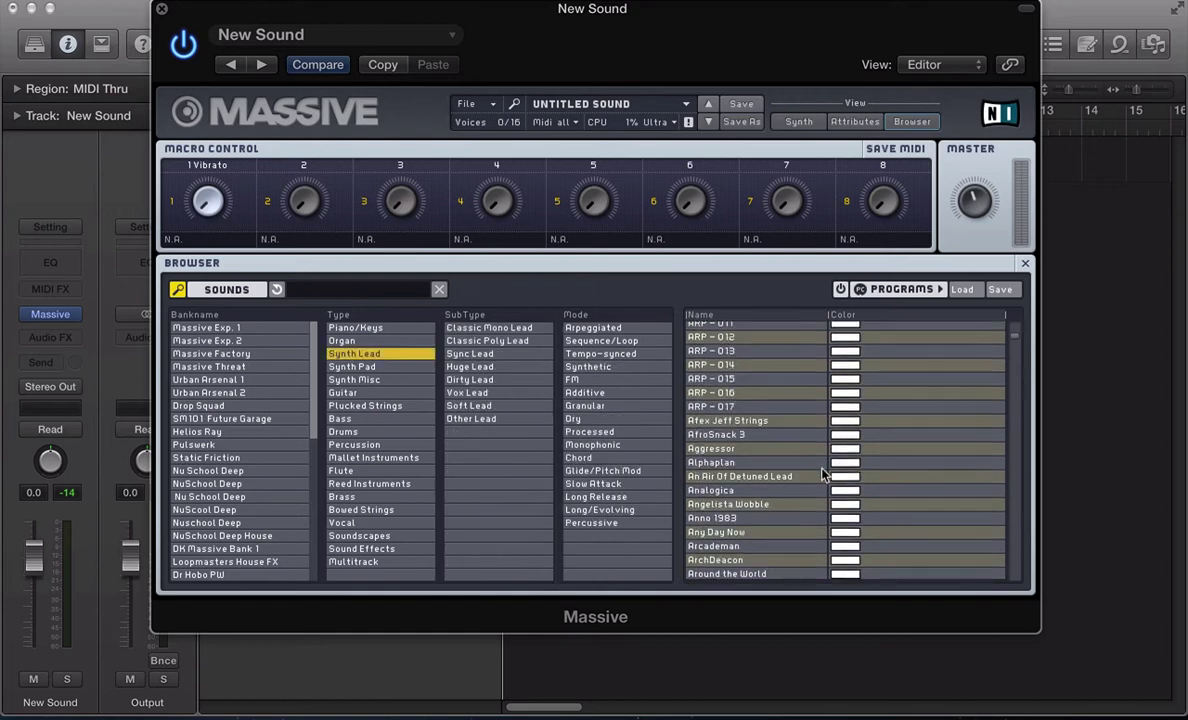
{"action": "scroll", "coordinate": [822, 474], "scroll_direction": "down", "scroll_amount": 10}
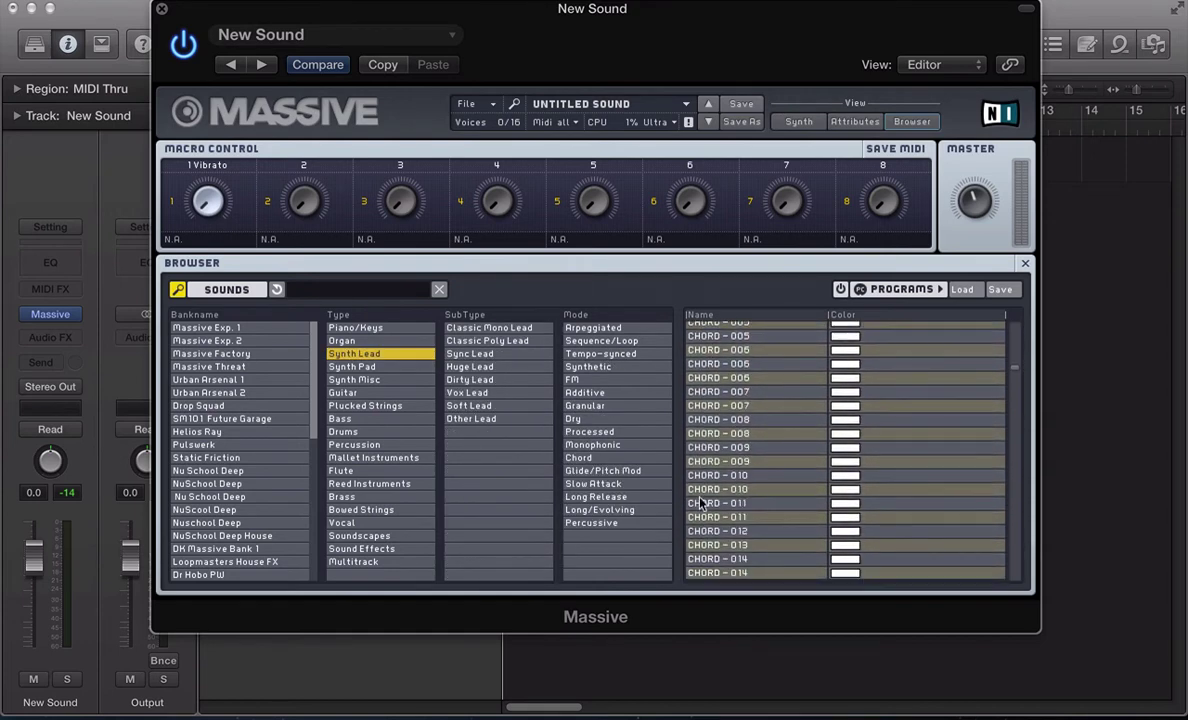
{"action": "scroll", "coordinate": [720, 504], "scroll_direction": "down", "scroll_amount": 5}
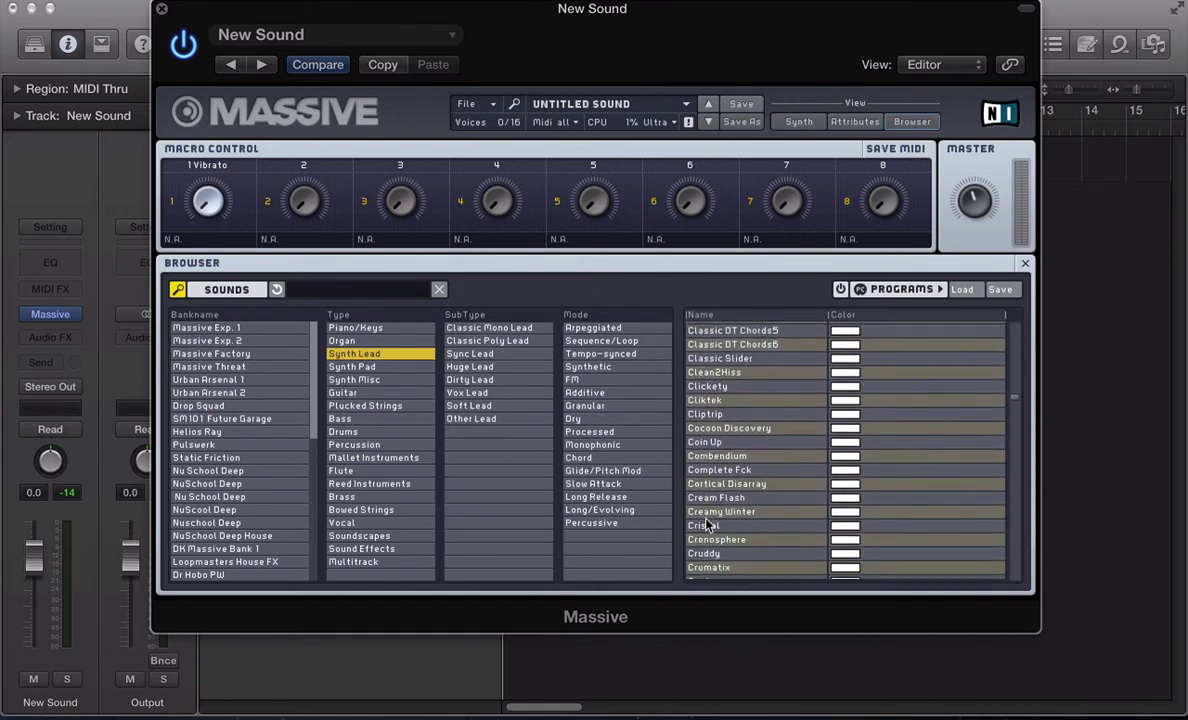
{"action": "left_click", "coordinate": [740, 514]}
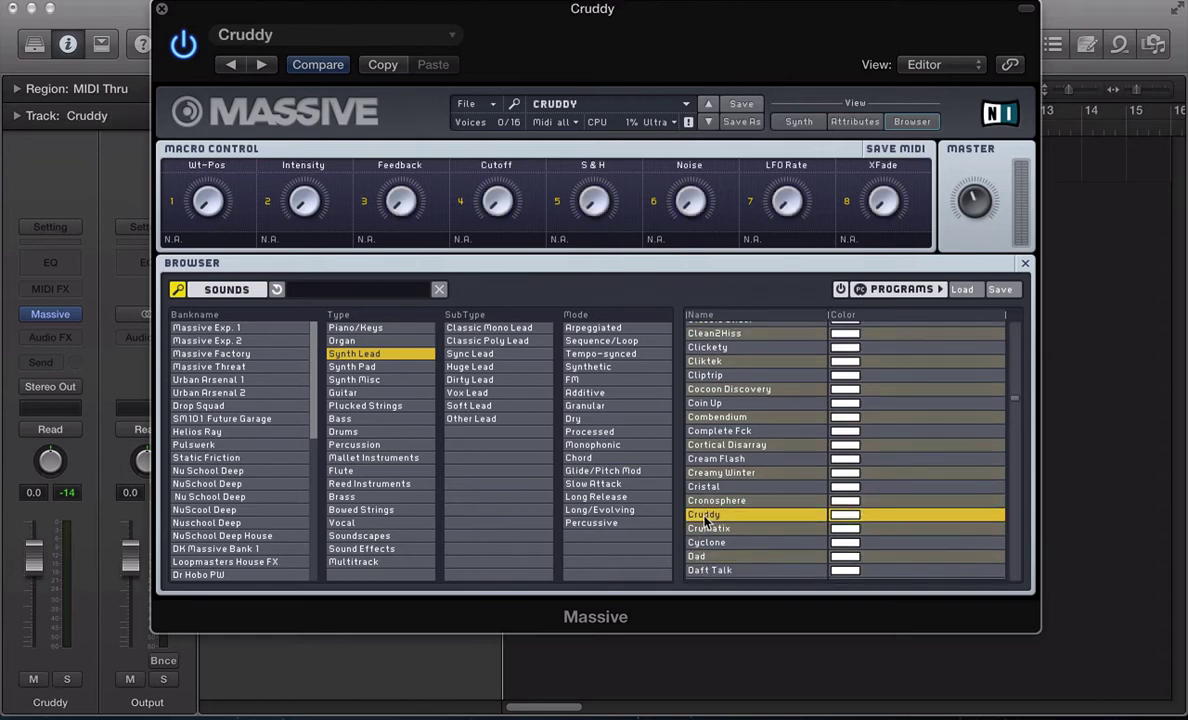
{"action": "left_click", "coordinate": [704, 458]}
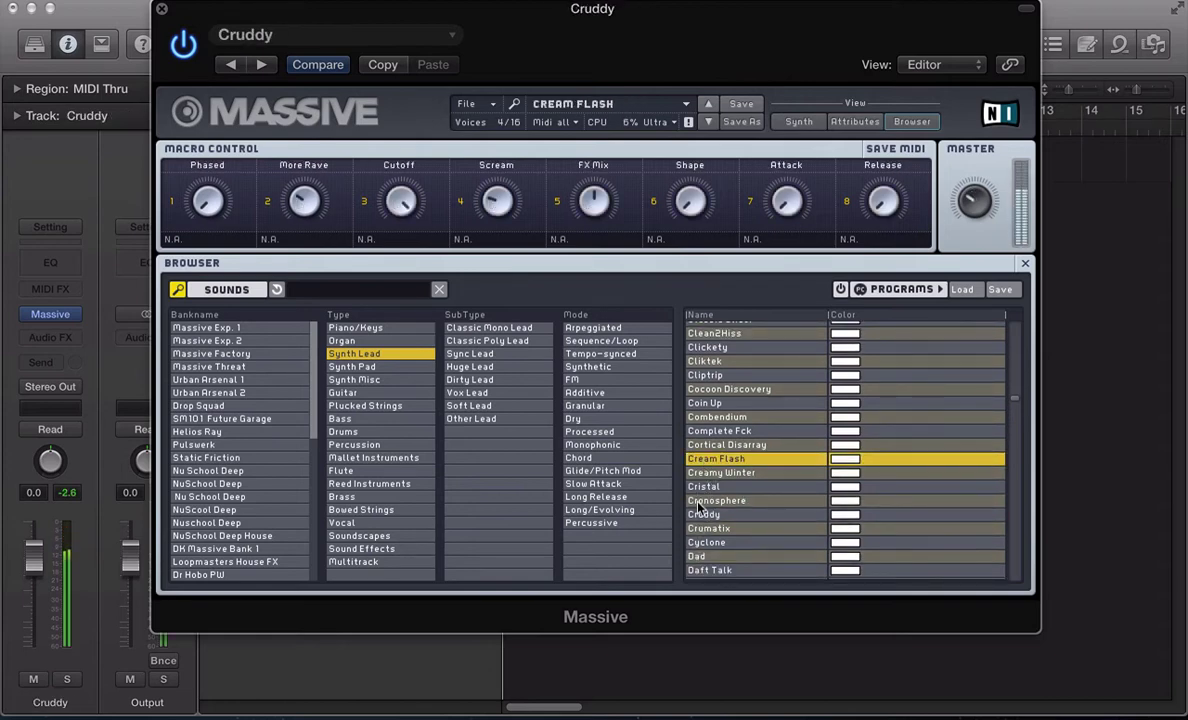
{"action": "left_click", "coordinate": [702, 500]}
{"action": "left_click", "coordinate": [696, 532]}
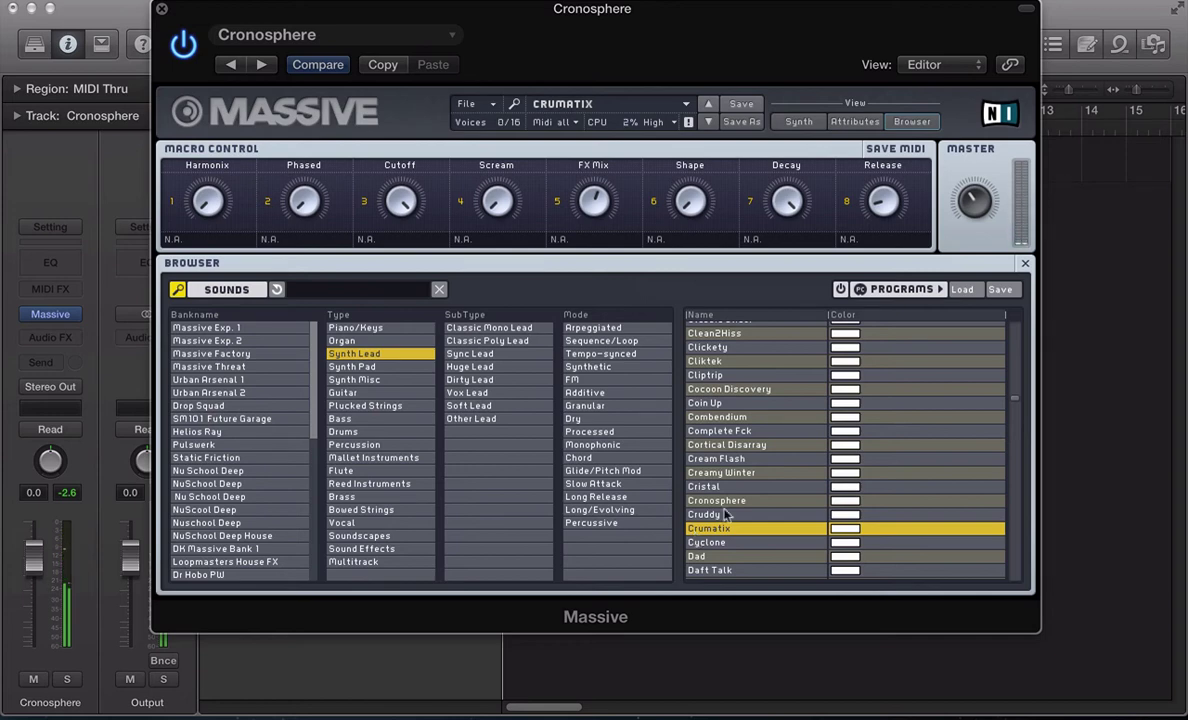
- In the synth view, turn off the modulation oscillator's Ring Mod and Phase assignments and reset its pitch to 0.00
{"action": "left_click", "coordinate": [798, 122]}
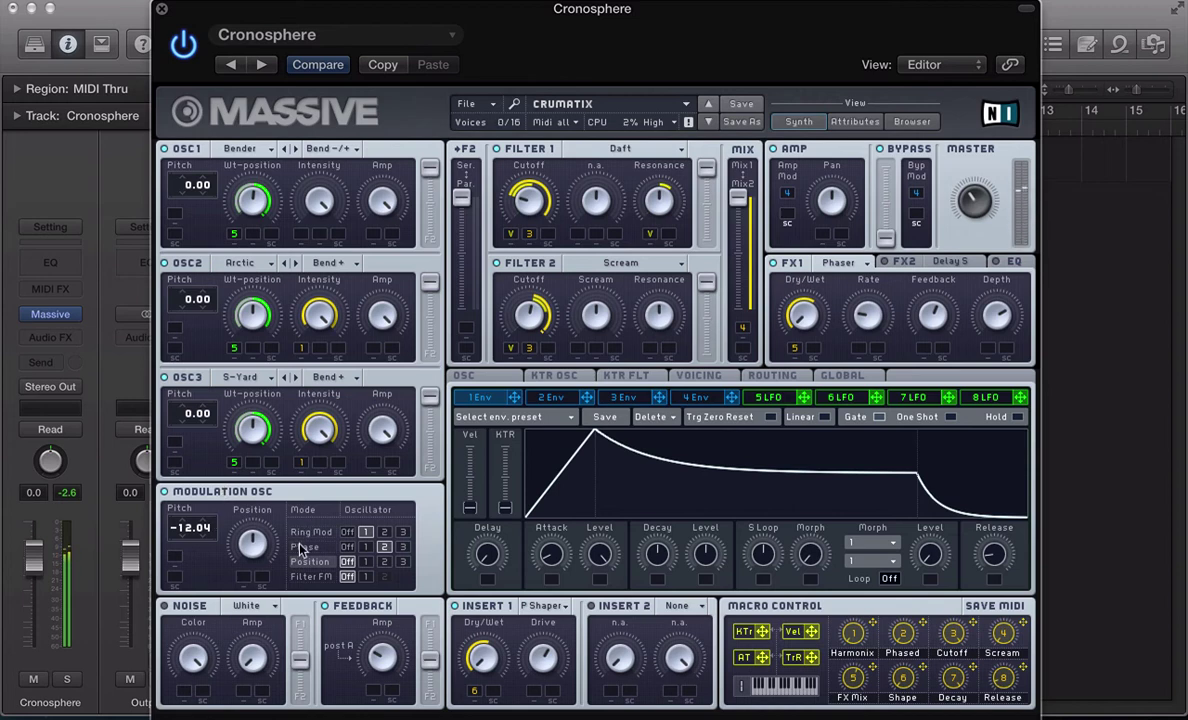
{"action": "left_click", "coordinate": [338, 548]}
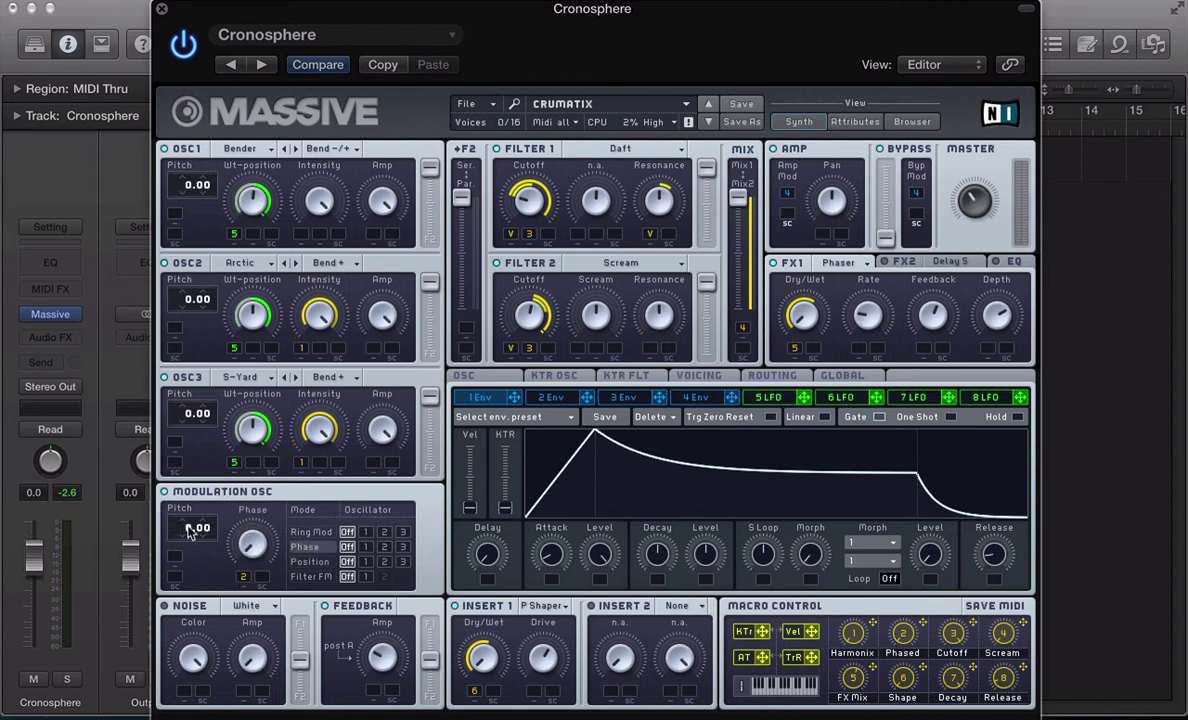
{"action": "left_click", "coordinate": [308, 561]}
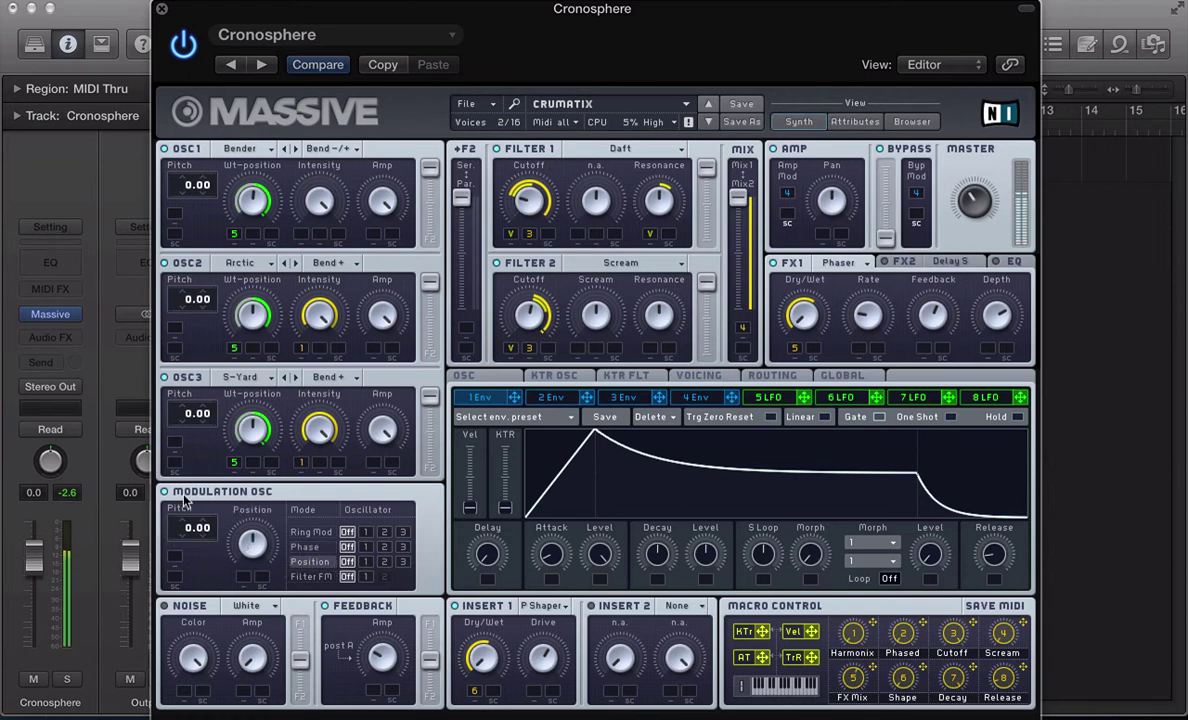
- Apply Position modulation to OSC1 with the modulation pitch raised to 11.79, and switch the target to OSC2
{"action": "left_click", "coordinate": [366, 561]}
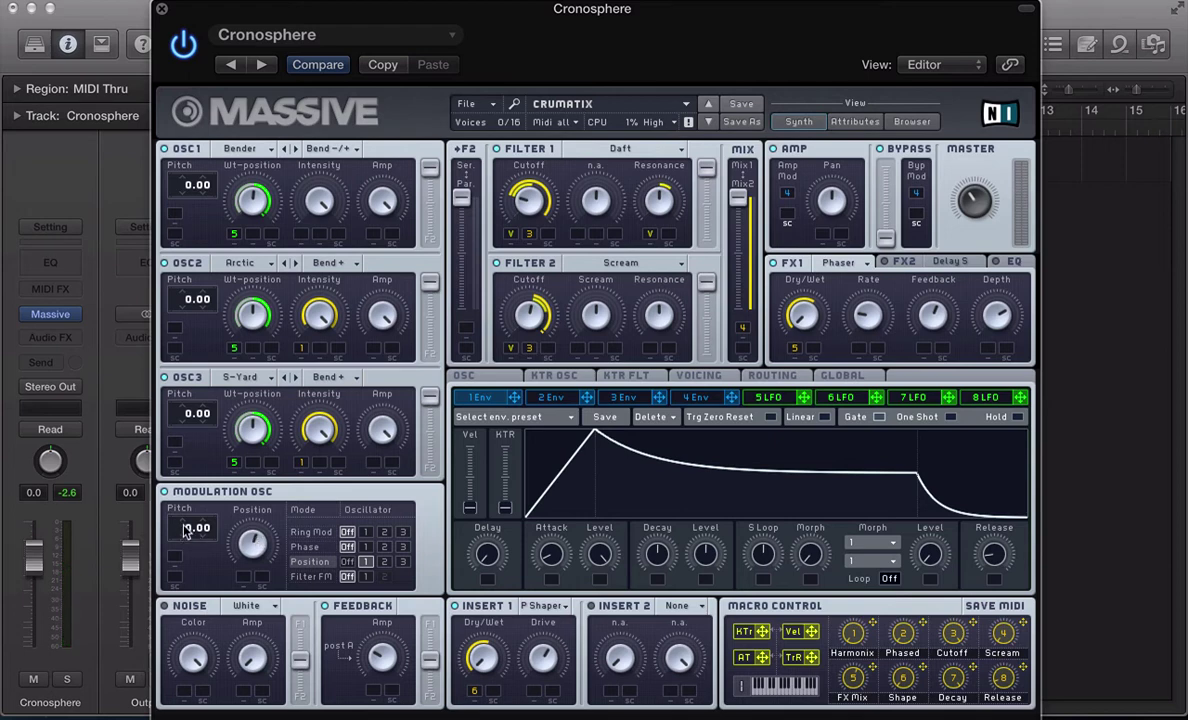
{"action": "left_click_drag", "start_coordinate": [190, 533], "coordinate": [203, 355]}
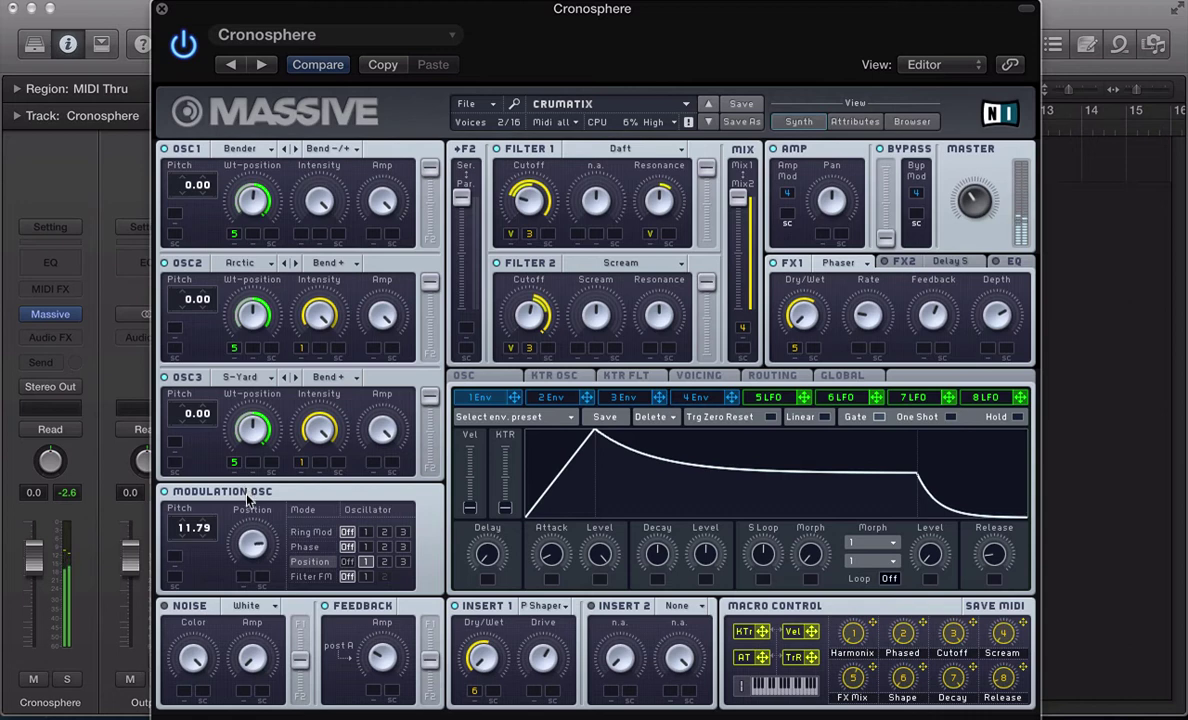
{"action": "left_click", "coordinate": [384, 561]}
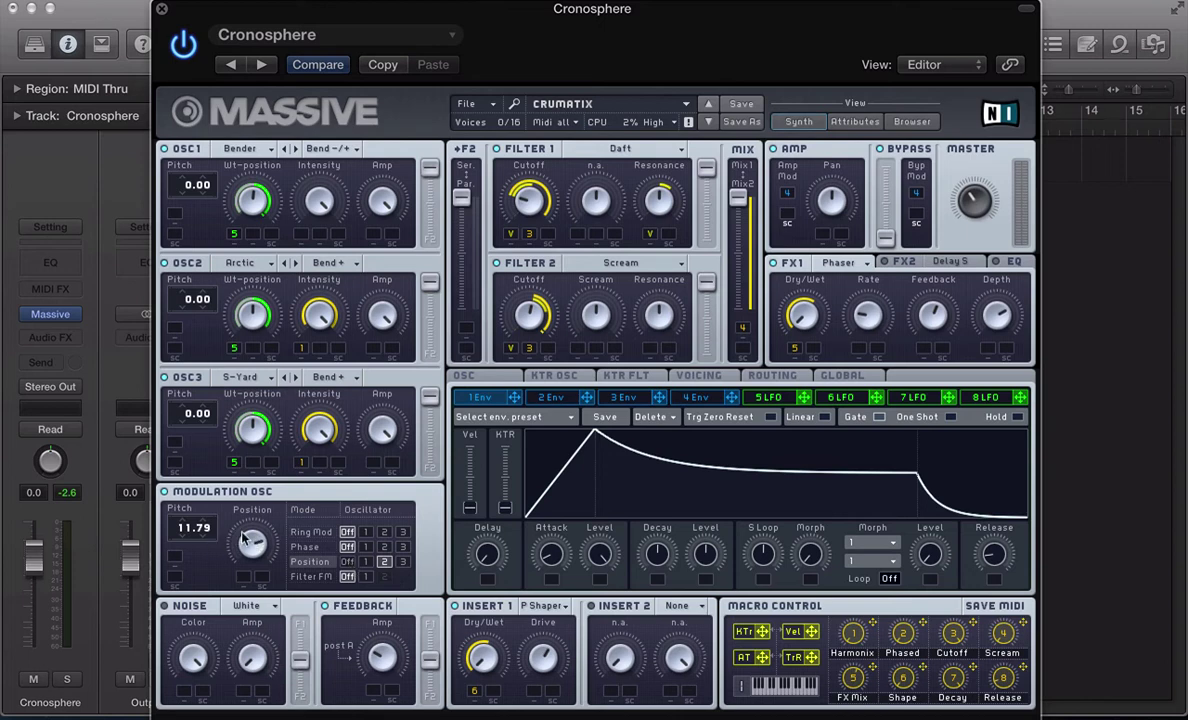
- Review the modulation oscillator's Phase, Ring Mod and Position settings, and assign Filter FM to Filter 1
{"action": "left_click", "coordinate": [309, 548]}
{"action": "left_click", "coordinate": [310, 532]}
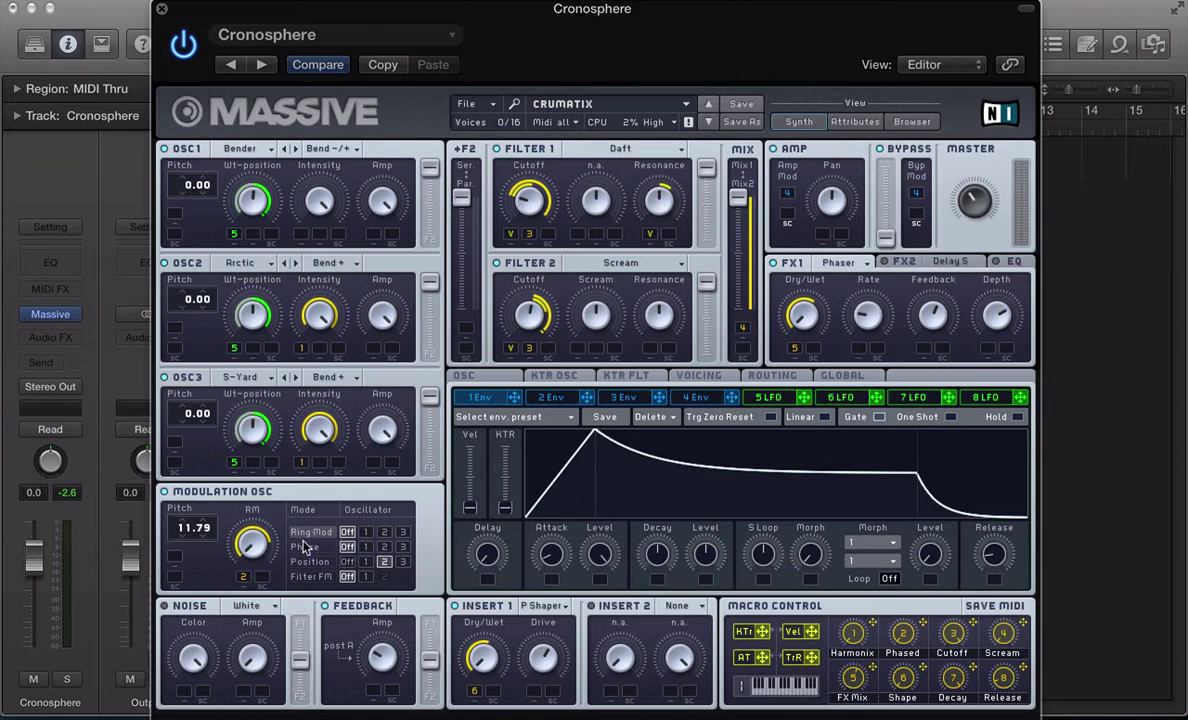
{"action": "left_click", "coordinate": [307, 549]}
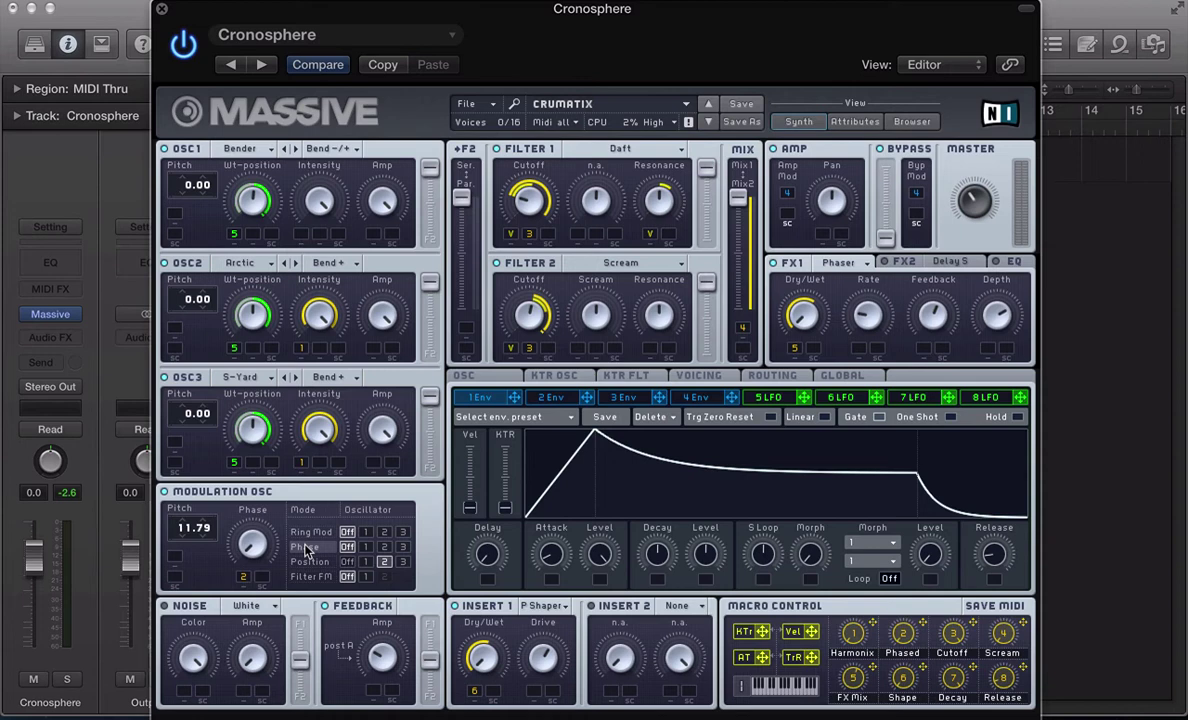
{"action": "left_click", "coordinate": [309, 563]}
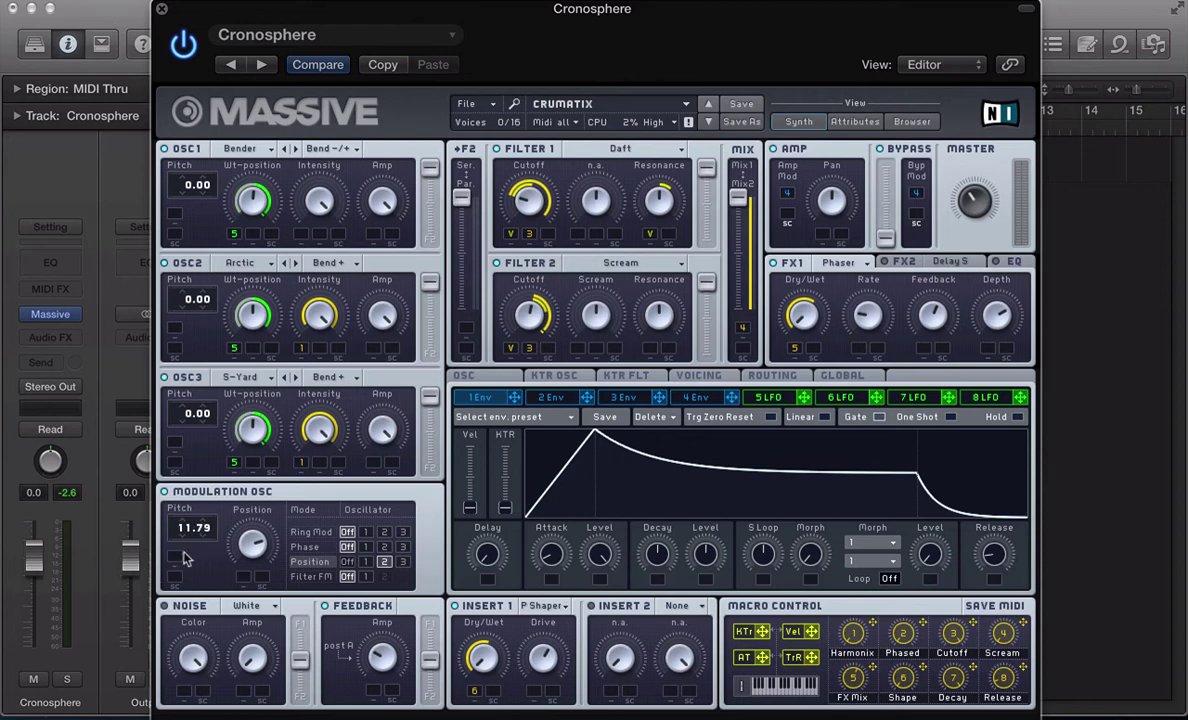
{"action": "left_click", "coordinate": [311, 577]}
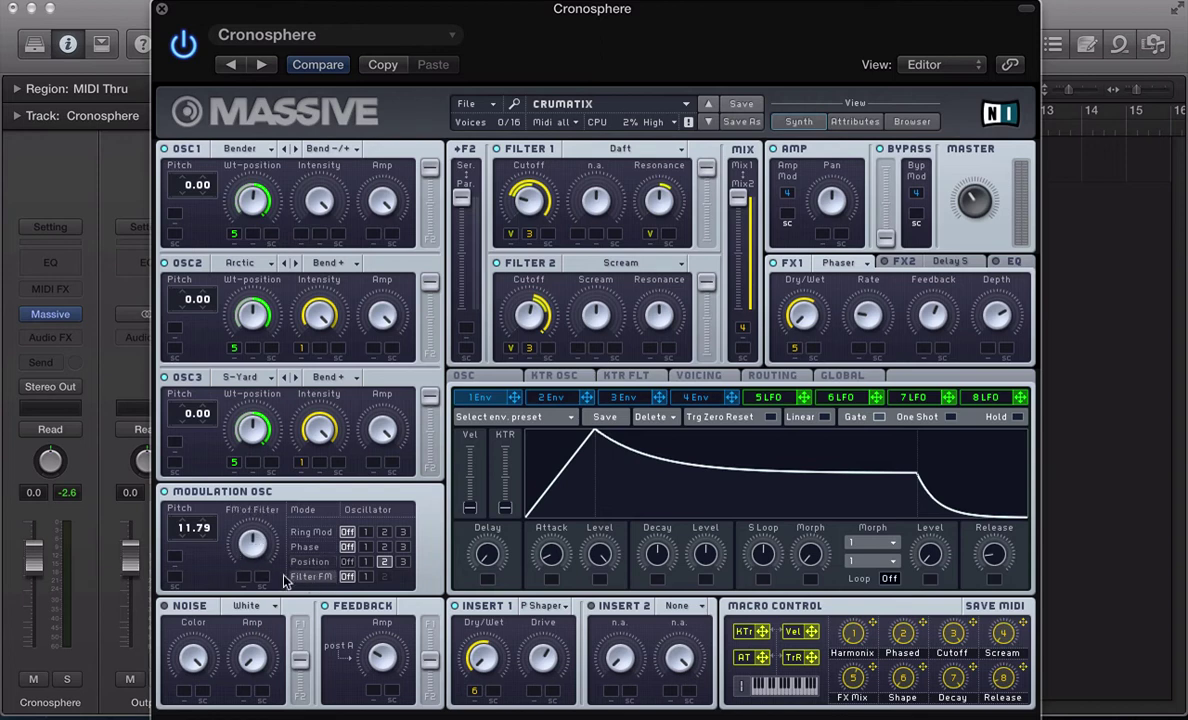
{"action": "left_click", "coordinate": [366, 577]}
- Start a new sound and assign the modulation oscillator's Filter FM to Filter 1
{"action": "left_click", "coordinate": [466, 104]}
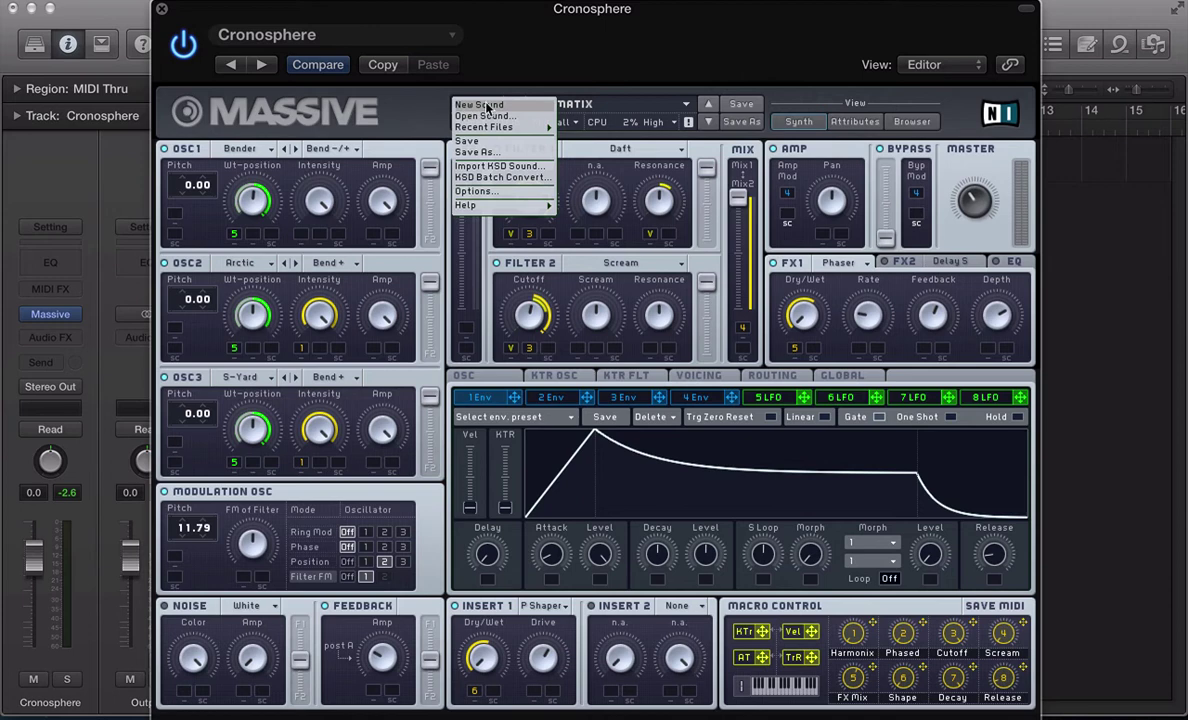
{"action": "left_click", "coordinate": [485, 105]}
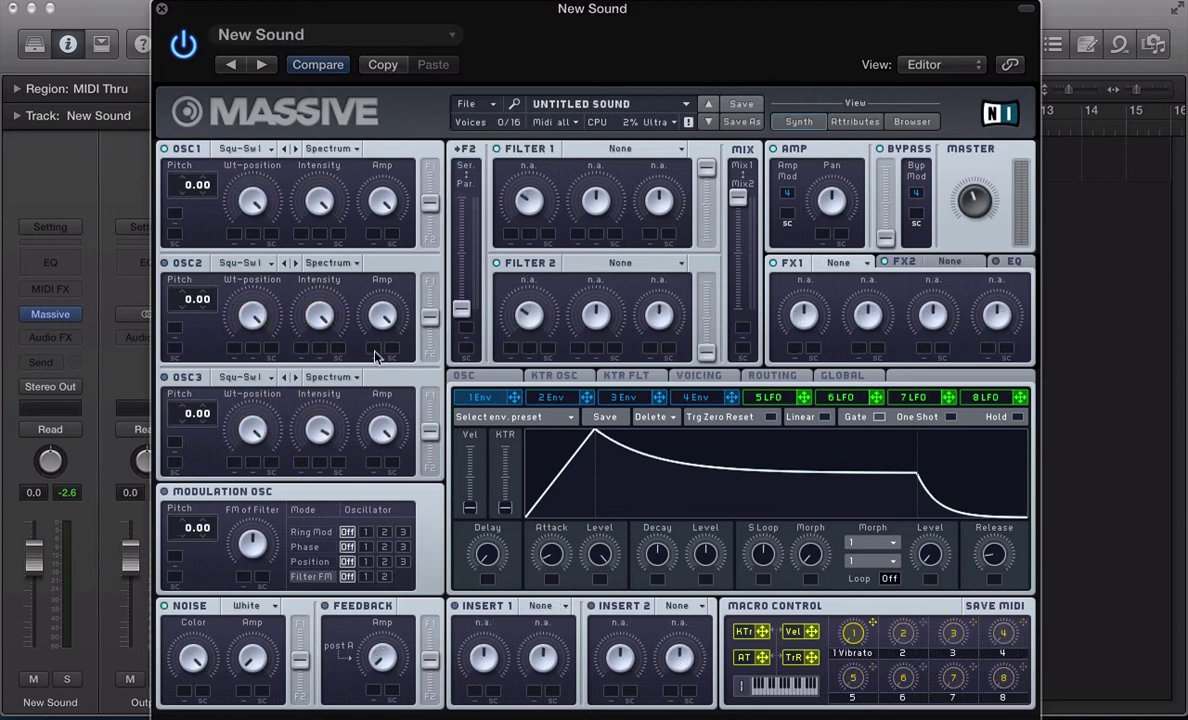
{"action": "left_click", "coordinate": [366, 578]}
- Try the Scream, Comb, Bandpass, Bandreject and Double Notch types on Filter 2
{"action": "left_click", "coordinate": [601, 266]}
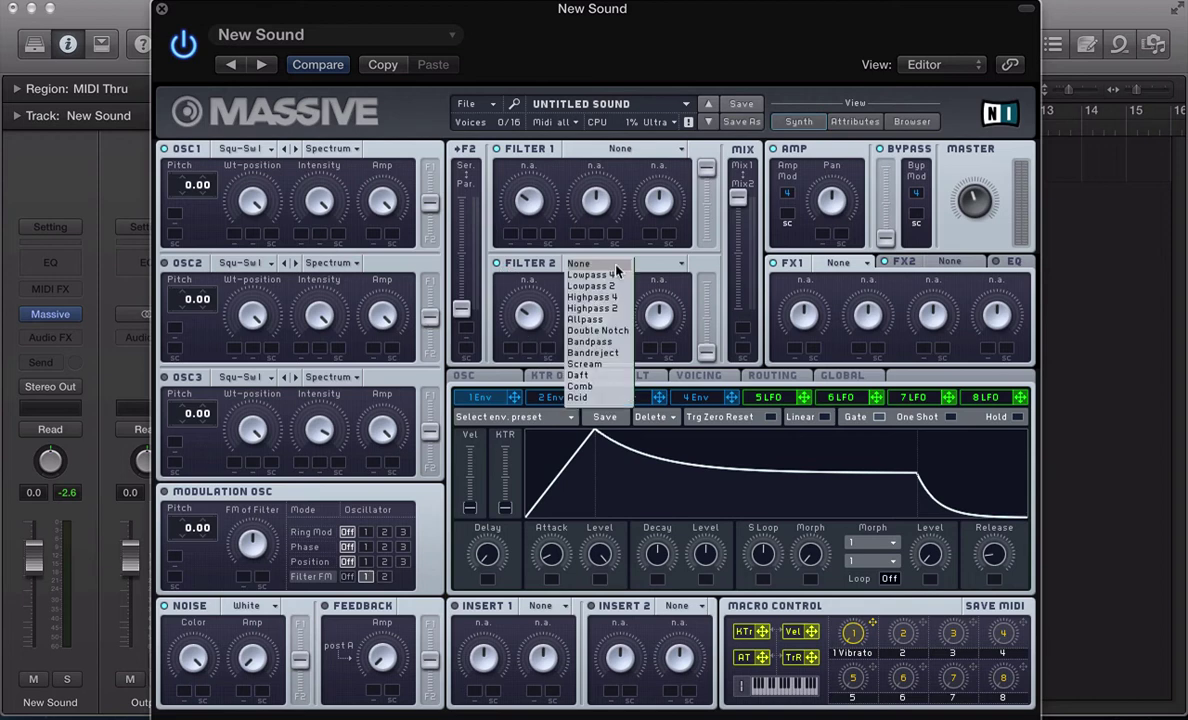
{"action": "left_click", "coordinate": [586, 365]}
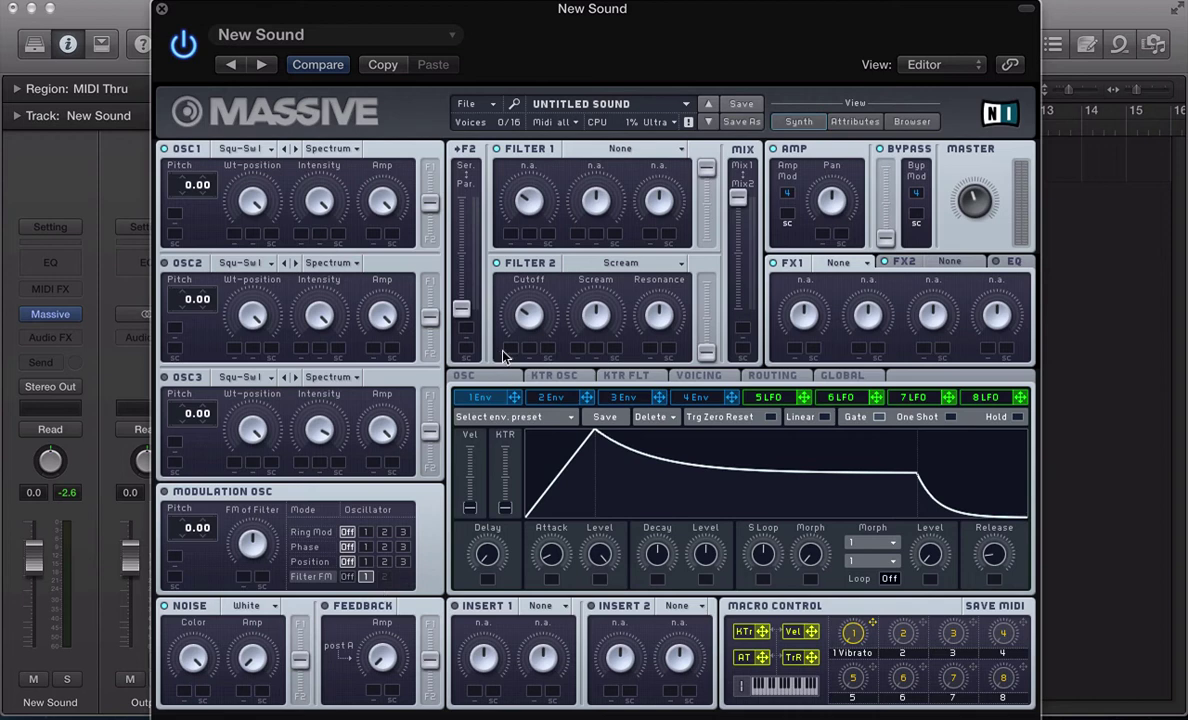
{"action": "left_click", "coordinate": [617, 263]}
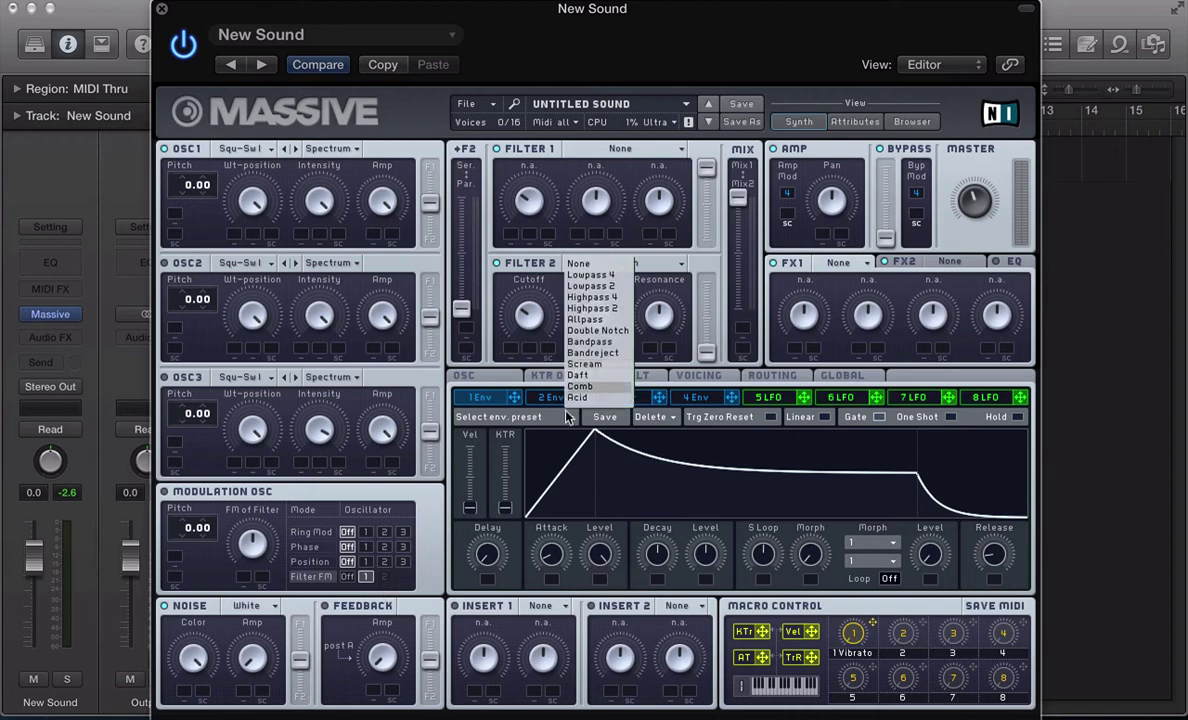
{"action": "left_click", "coordinate": [540, 367]}
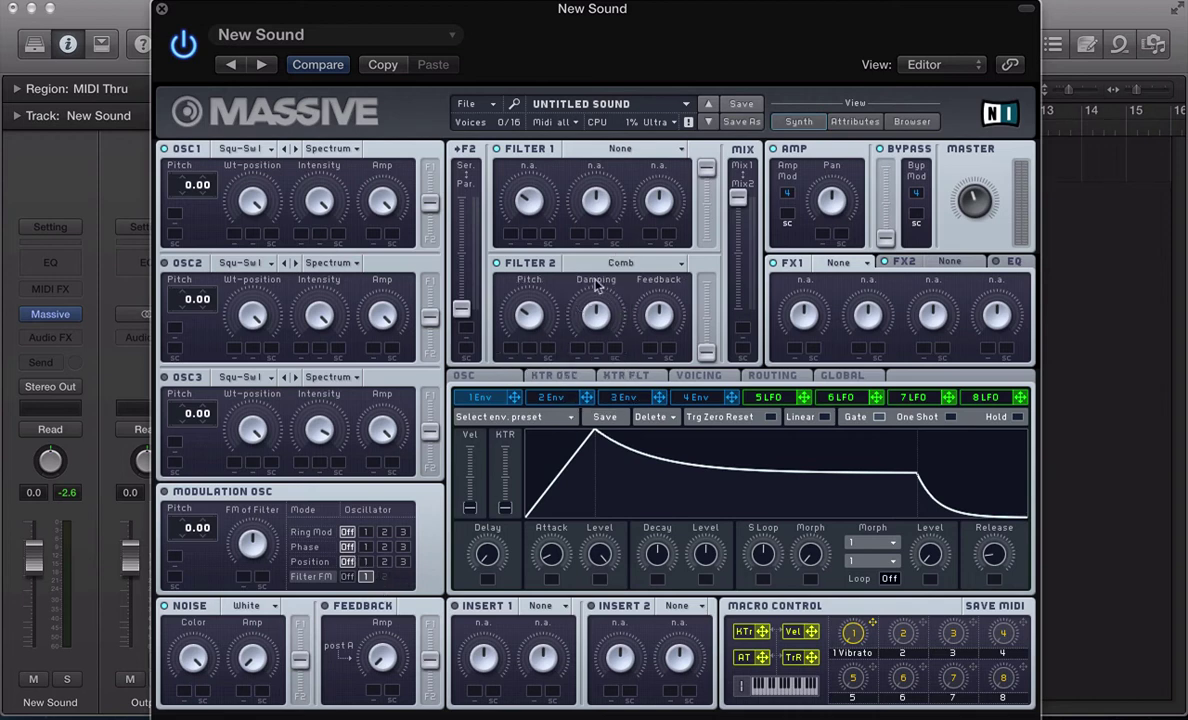
{"action": "left_click", "coordinate": [566, 258]}
{"action": "left_click", "coordinate": [590, 341]}
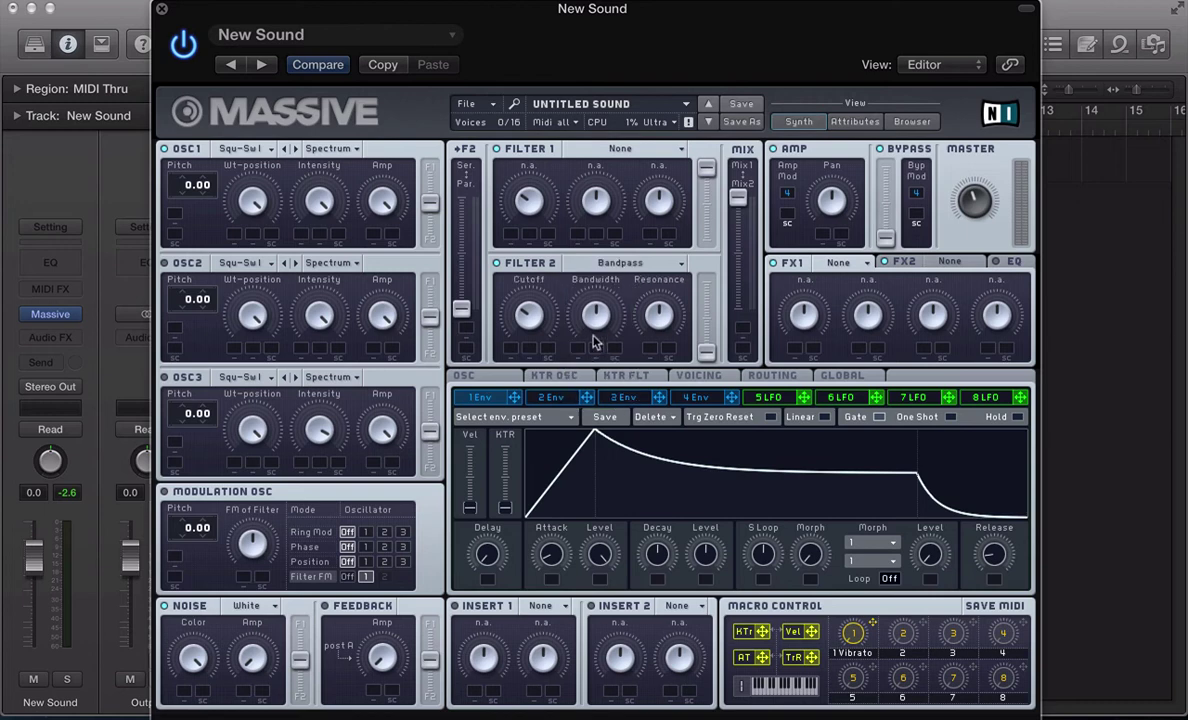
{"action": "left_click", "coordinate": [596, 264]}
{"action": "left_click", "coordinate": [612, 263]}
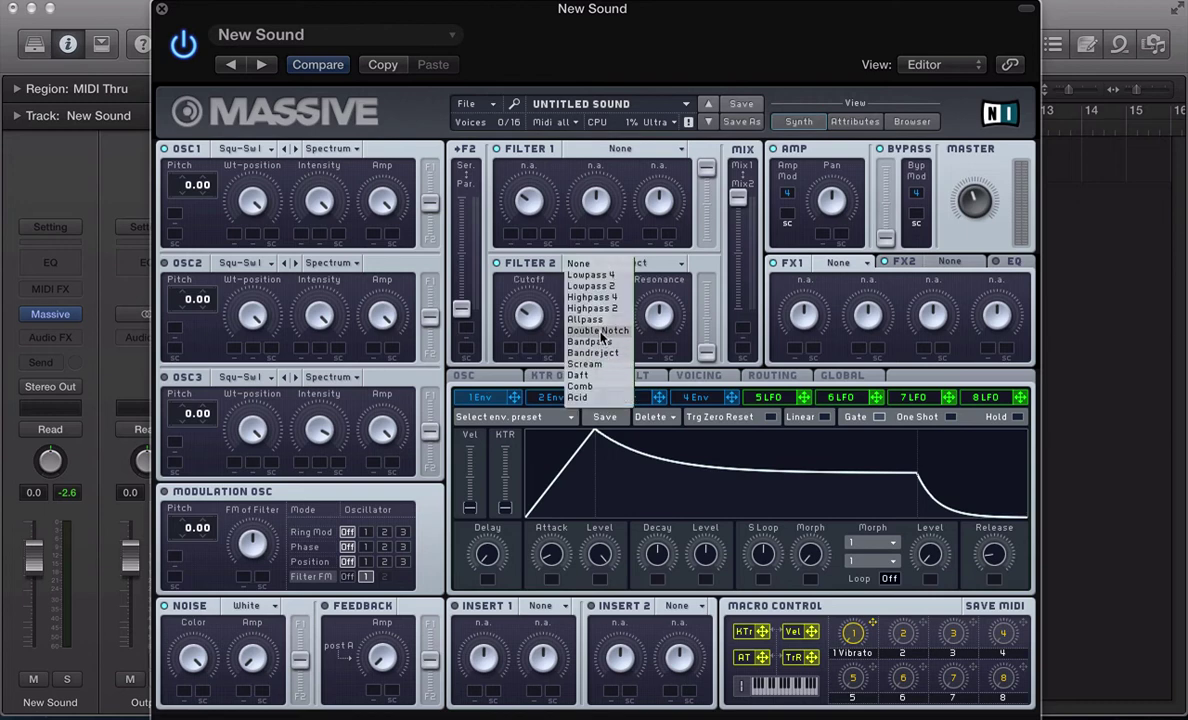
{"action": "left_click", "coordinate": [602, 331]}
{"action": "left_click", "coordinate": [600, 264]}
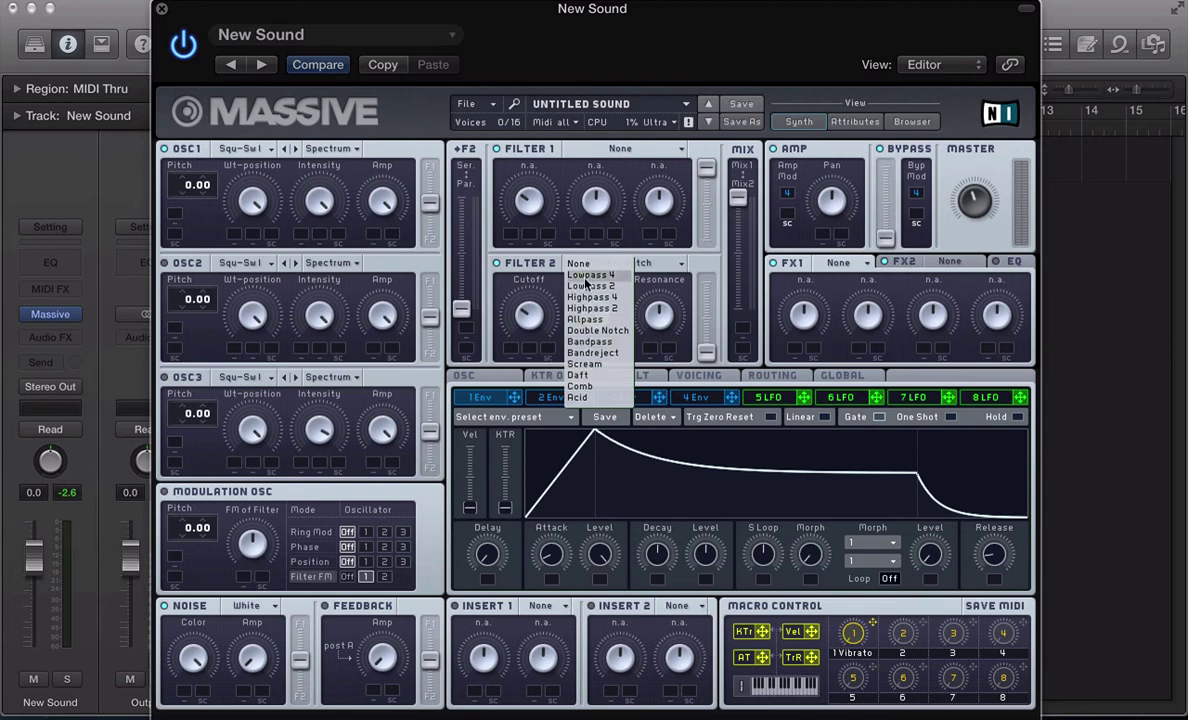
{"action": "left_click", "coordinate": [502, 257]}
- Start a fresh sound and set Filter 1 to the Daft type with its cutoff at minimum
{"action": "left_click", "coordinate": [464, 104]}
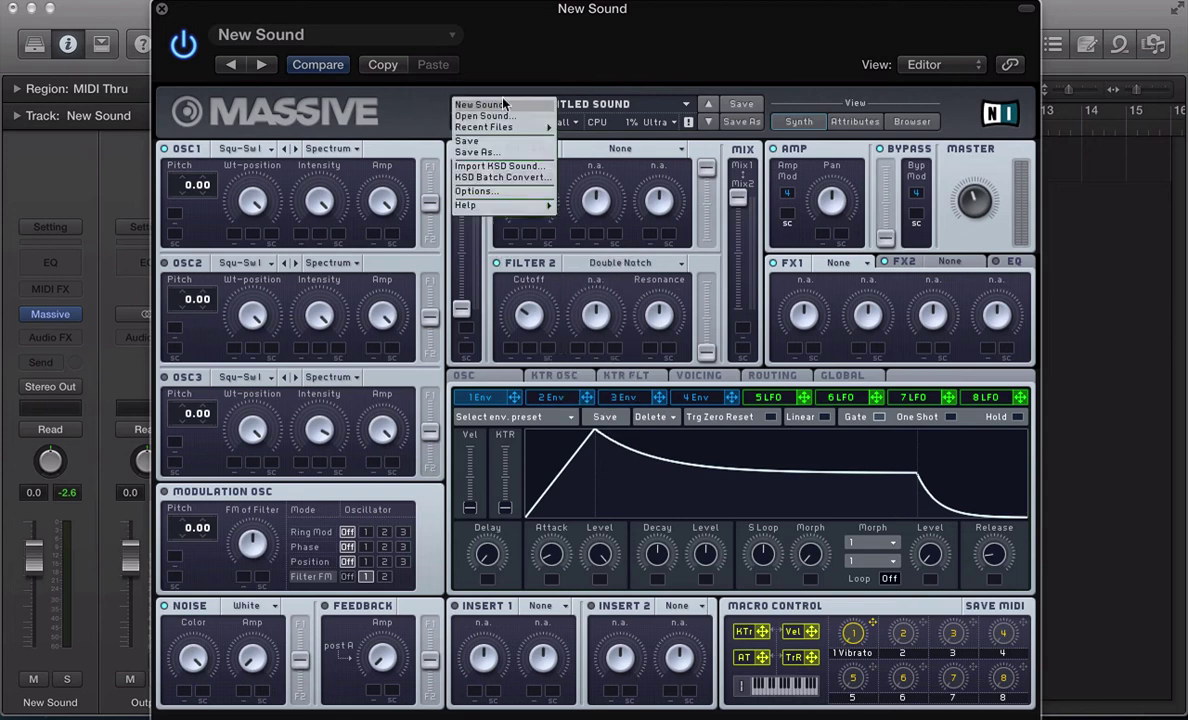
{"action": "left_click", "coordinate": [503, 104]}
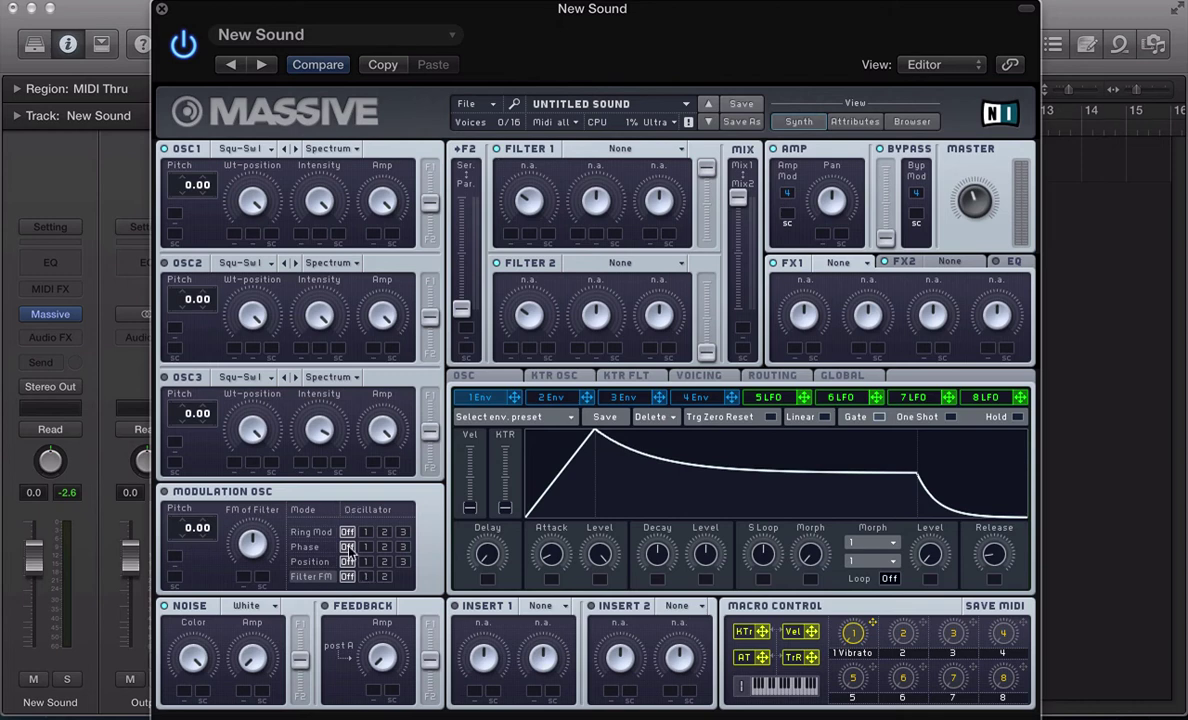
{"action": "left_click", "coordinate": [568, 150]}
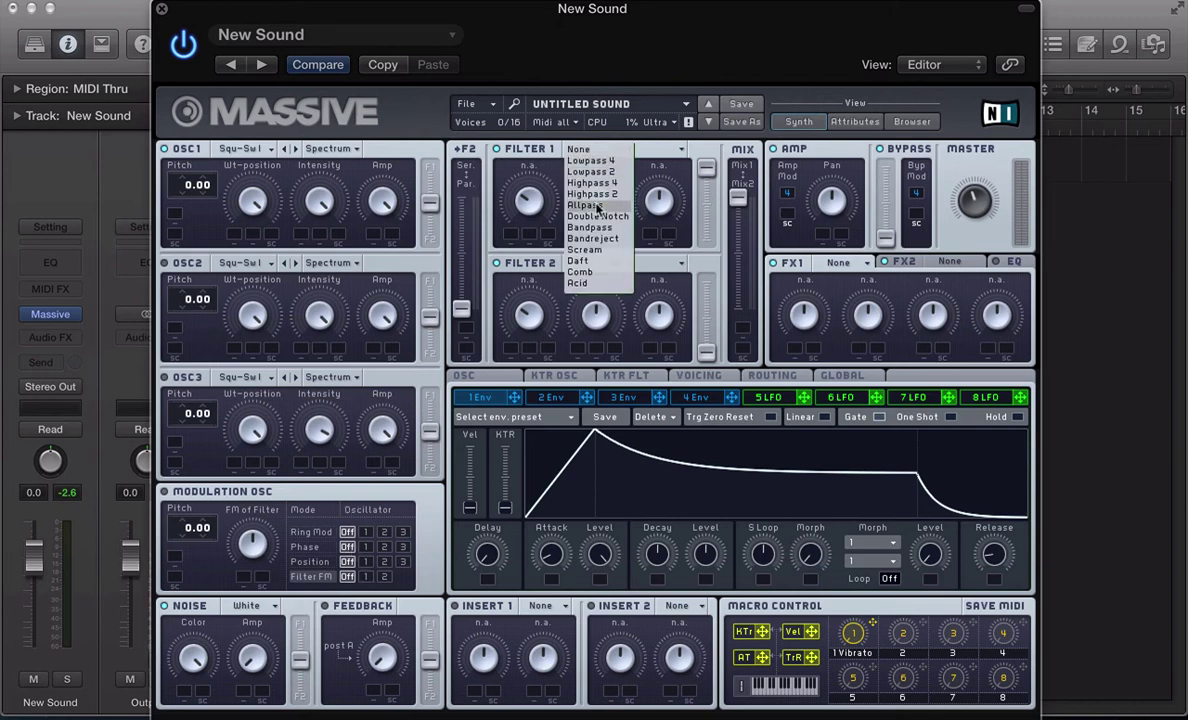
{"action": "left_click", "coordinate": [589, 264]}
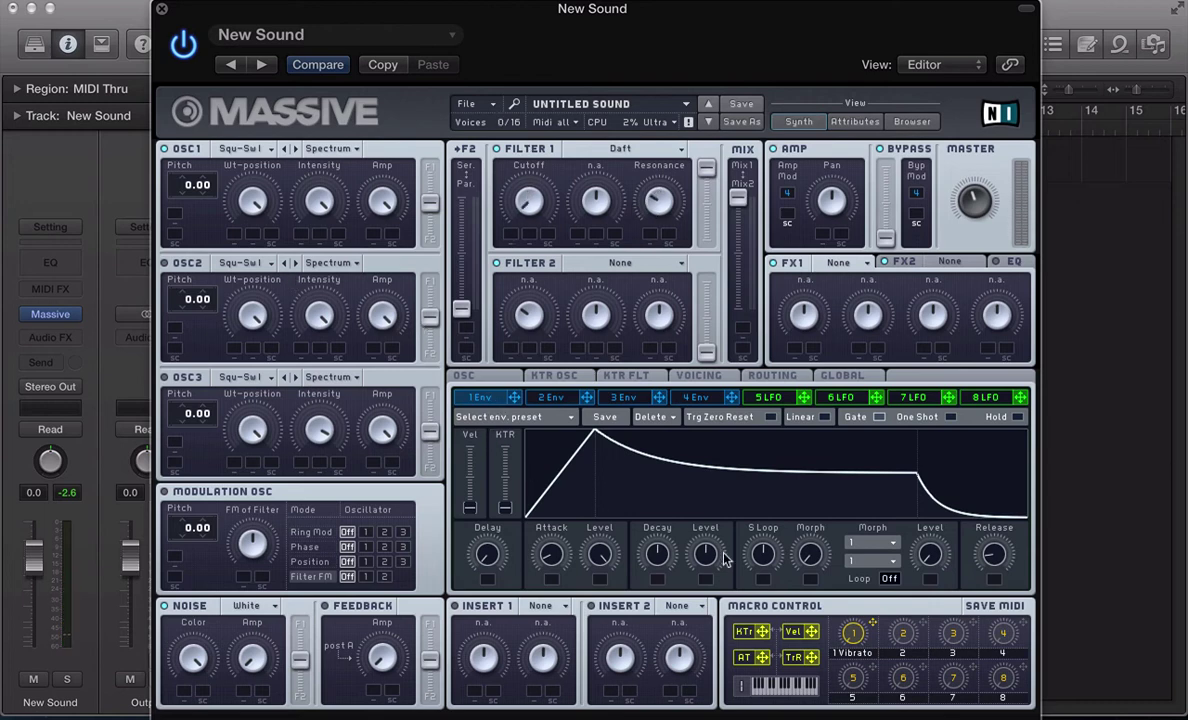
- Lower envelope 1's decay level to minimum and modulate Filter 1's cutoff upward with envelope 1
{"action": "left_click_drag", "start_coordinate": [705, 553], "coordinate": [705, 600]}
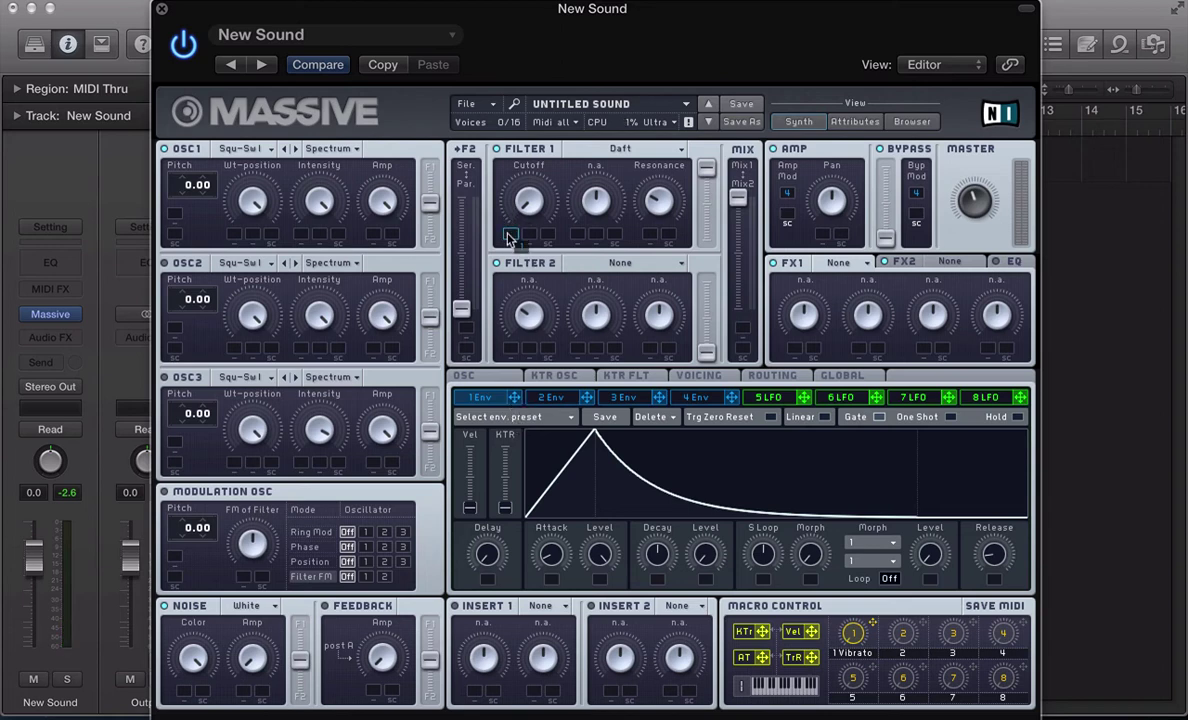
{"action": "left_click_drag", "start_coordinate": [509, 237], "coordinate": [512, 93]}
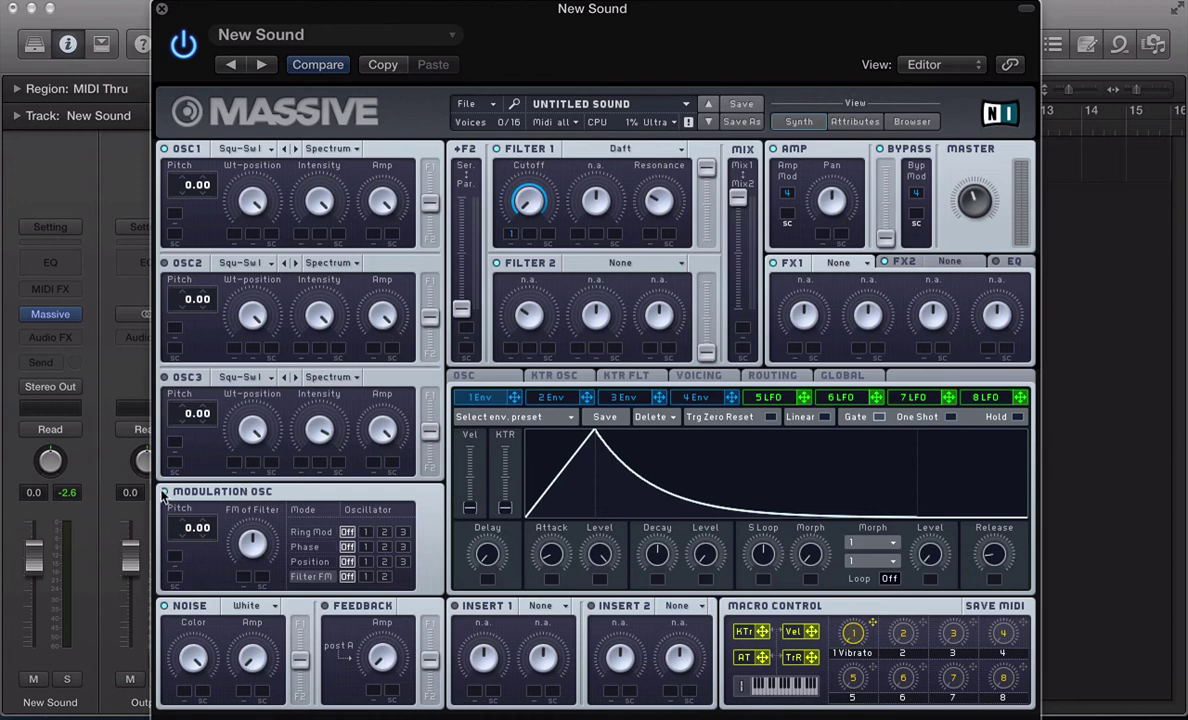
- Enable the modulation oscillator with Filter FM on Filter 1, adjust the FM amount, and raise its pitch to 7.00
{"action": "left_click", "coordinate": [367, 578]}
{"action": "mouse_move", "coordinate": [248, 545]}
{"action": "left_mouse_down"}
{"action": "mouse_move", "coordinate": [232, 480]}
{"action": "mouse_move", "coordinate": [230, 584]}
{"action": "mouse_move", "coordinate": [240, 537]}
{"action": "mouse_move", "coordinate": [226, 548]}
{"action": "mouse_move", "coordinate": [220, 530]}
{"action": "mouse_move", "coordinate": [228, 541]}
{"action": "left_mouse_up"}
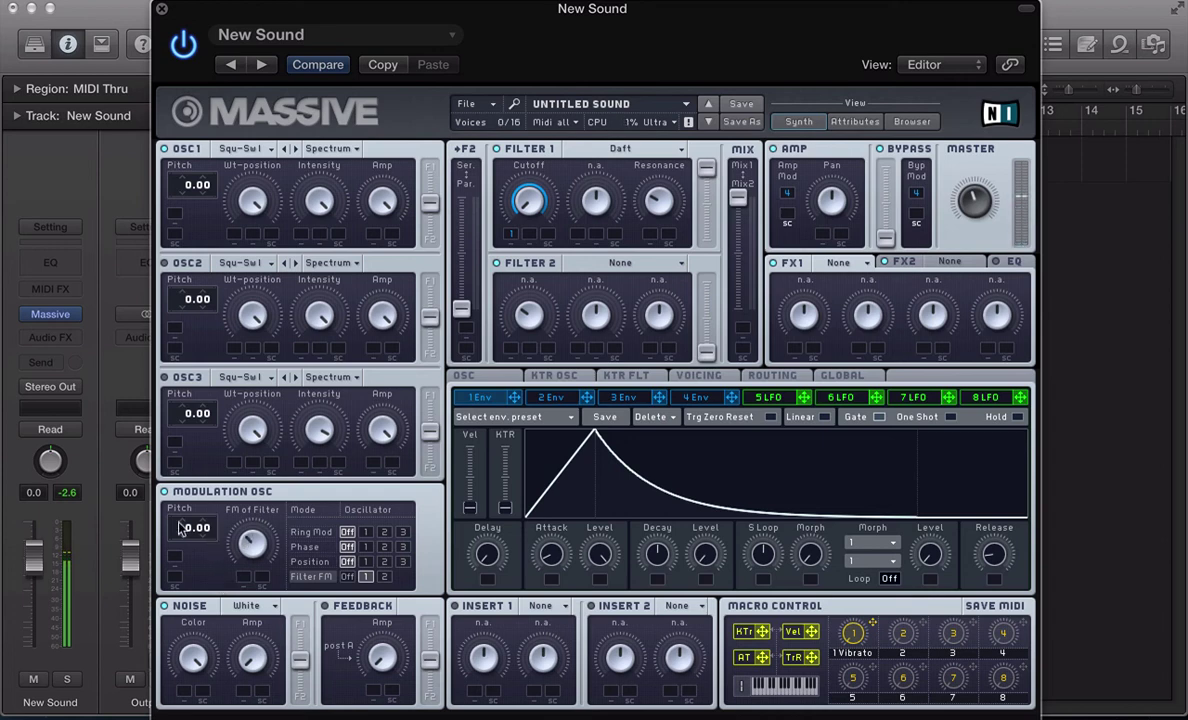
{"action": "left_click_drag", "start_coordinate": [193, 528], "coordinate": [190, 505]}
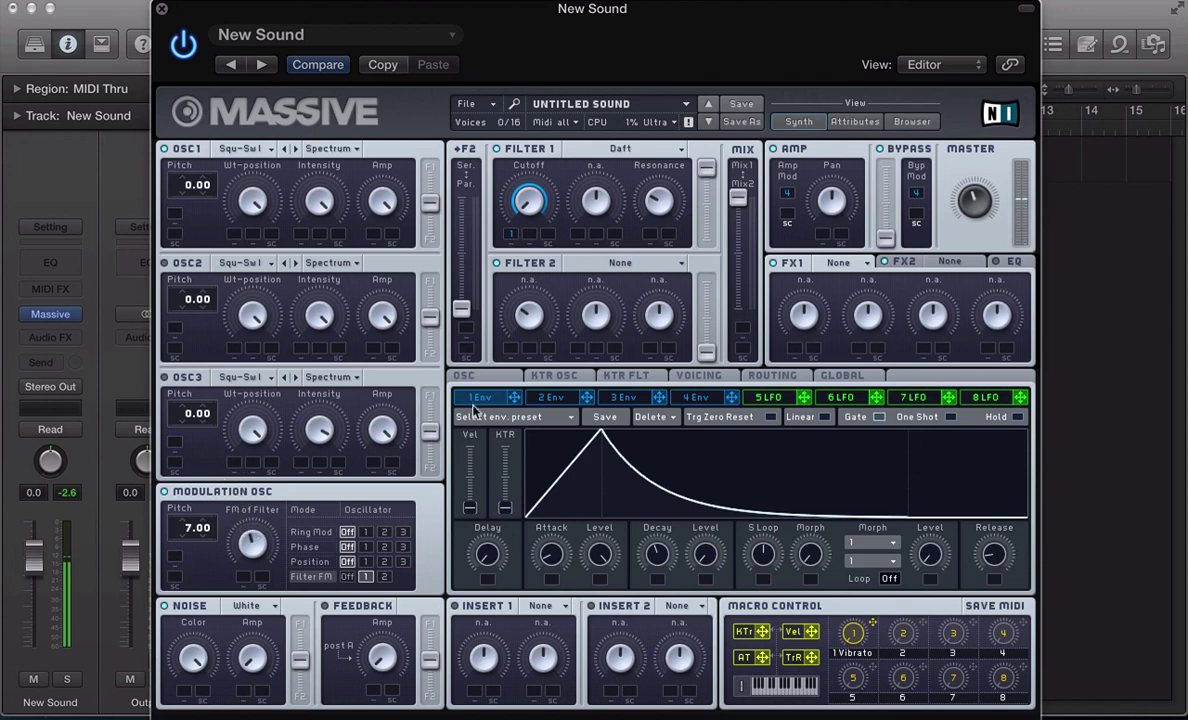
- Modulate the filter FM amount with envelope 1 and set the modulation oscillator's pitch to 7.21
{"action": "left_click_drag", "start_coordinate": [515, 398], "coordinate": [244, 578]}
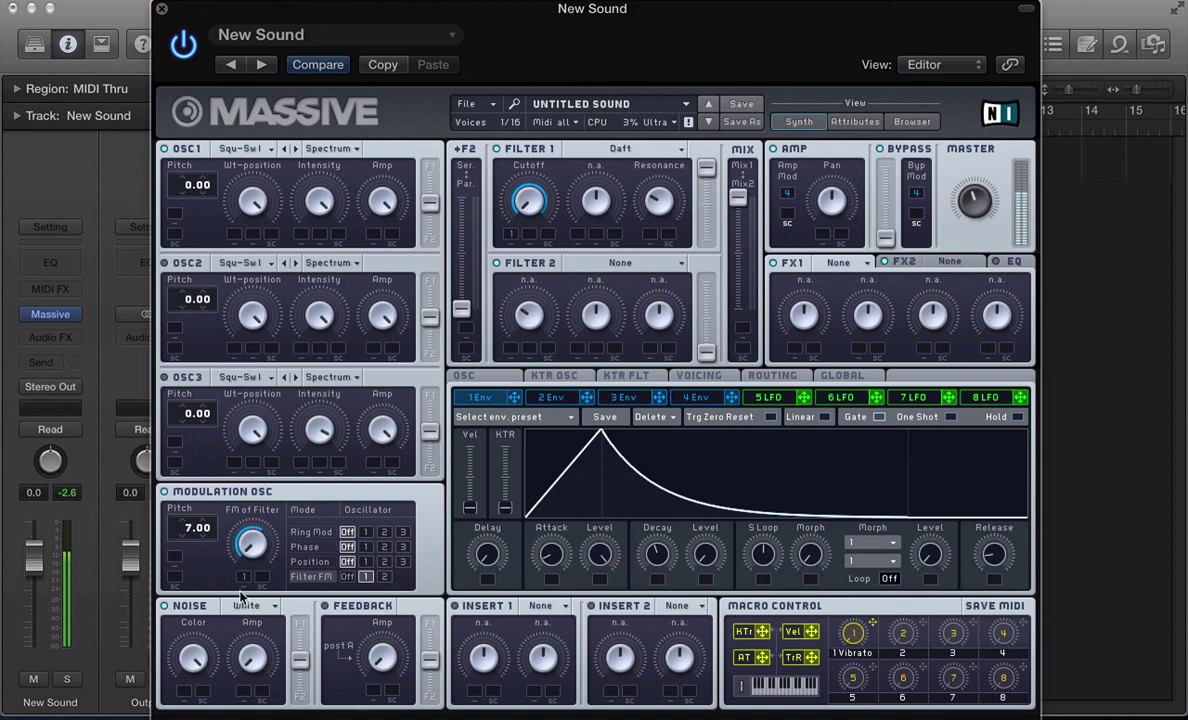
{"action": "mouse_move", "coordinate": [192, 527]}
{"action": "left_mouse_down"}
{"action": "mouse_move", "coordinate": [186, 460]}
{"action": "mouse_move", "coordinate": [182, 516]}
{"action": "left_mouse_up"}
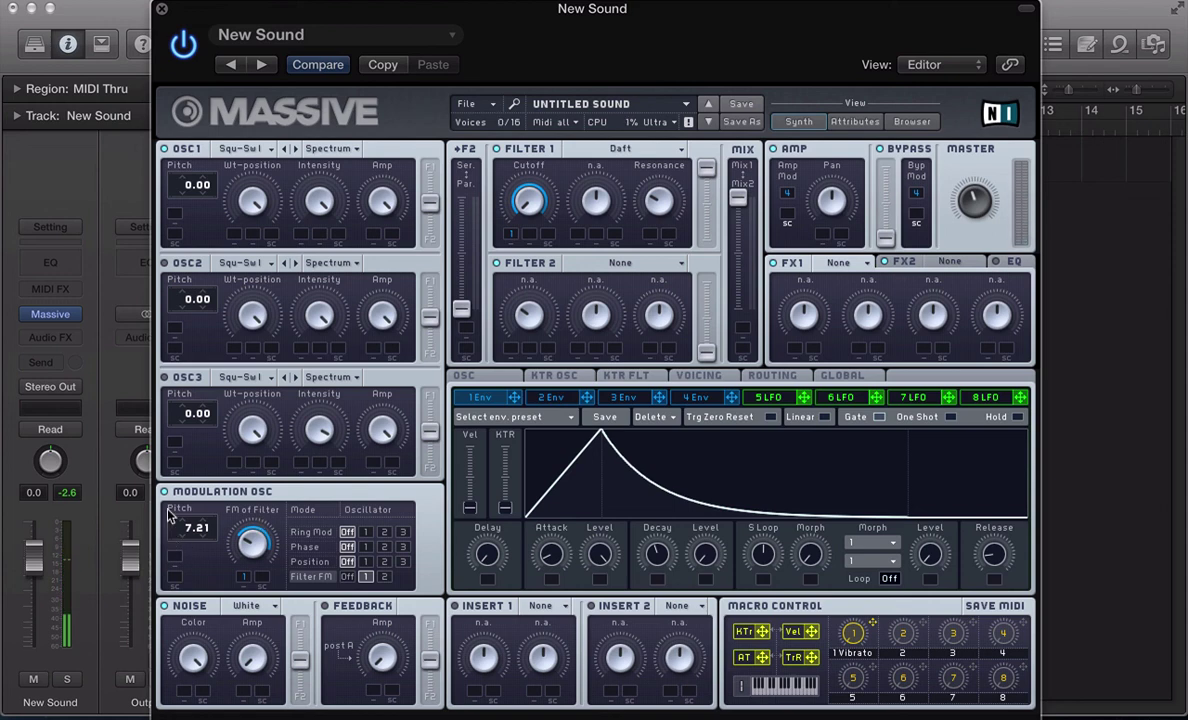
- Review the modulation oscillator's Position and Ring Mod settings, and return to the Filter FM settings
{"action": "left_click", "coordinate": [310, 563]}
{"action": "left_click", "coordinate": [310, 535]}
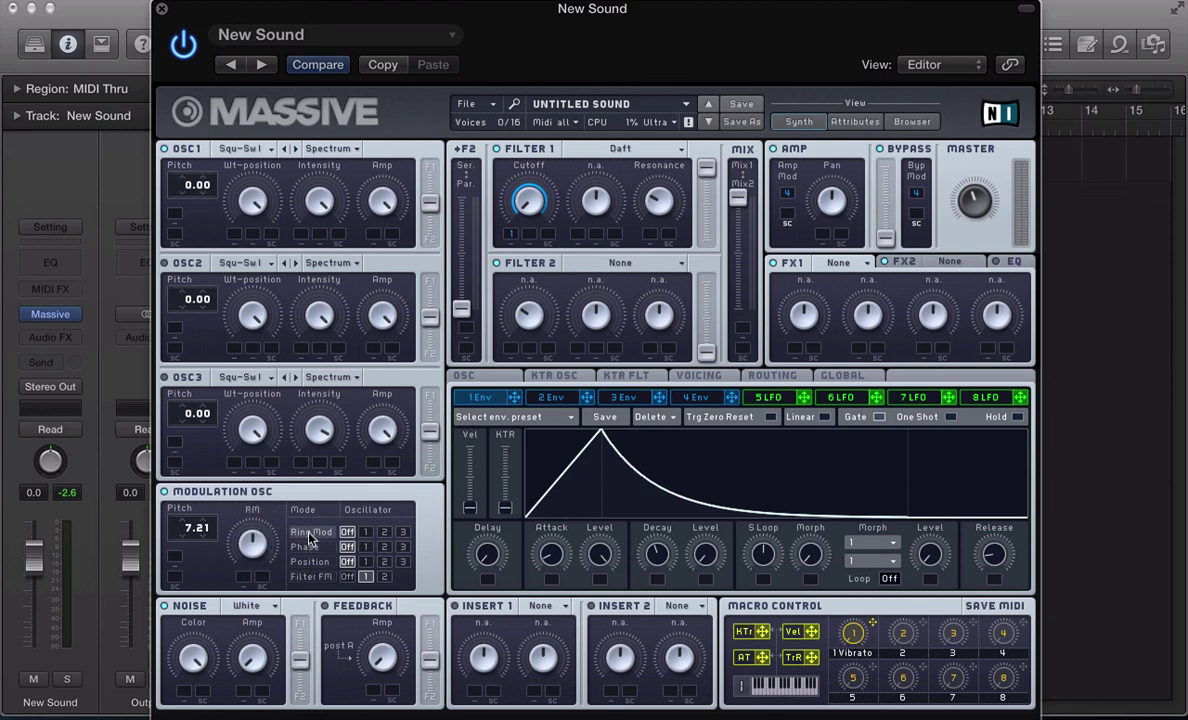
{"action": "left_click", "coordinate": [310, 562]}
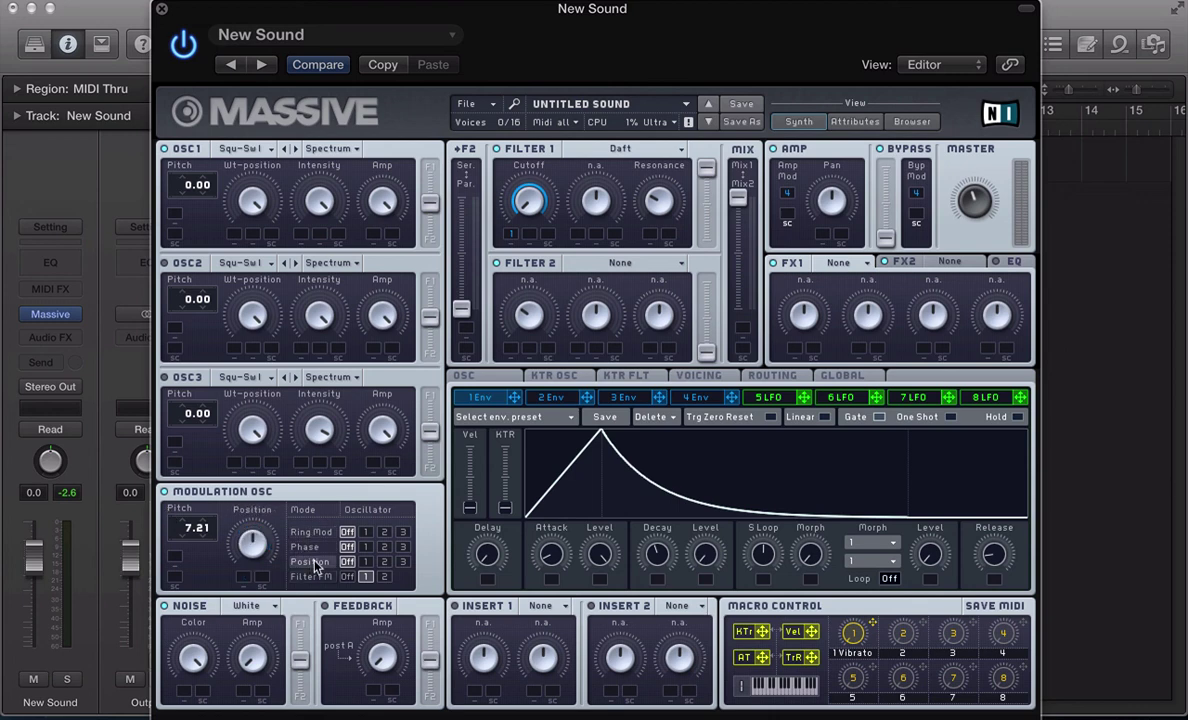
{"action": "left_click", "coordinate": [311, 577]}
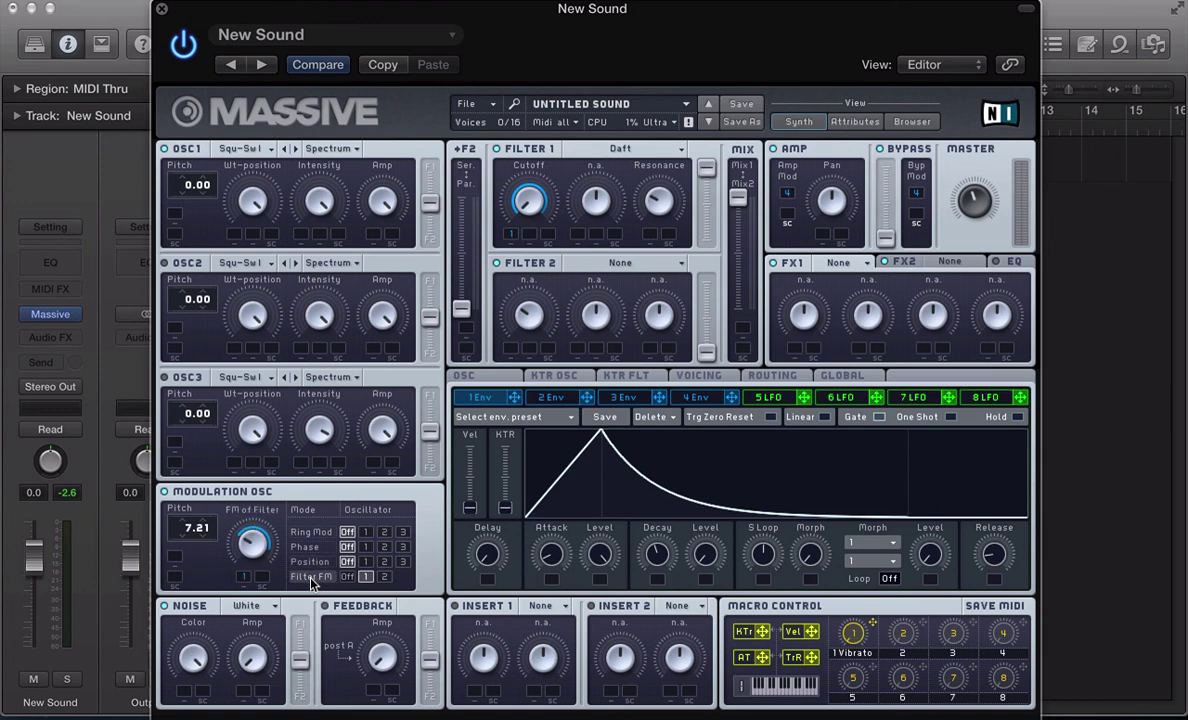